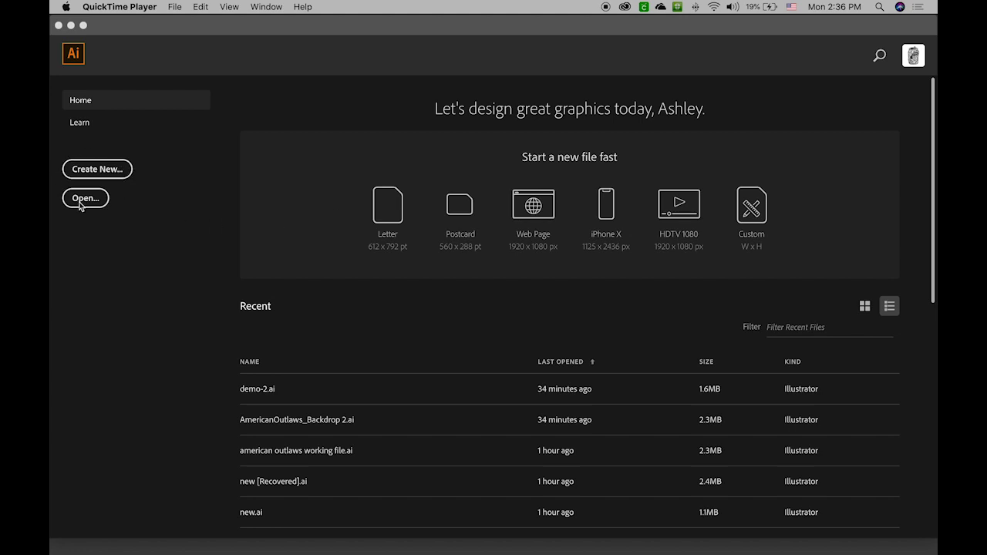
# - Create a new landscape document, 11 × 8.5 in, with units set to inches
pyautogui.click(94, 170)
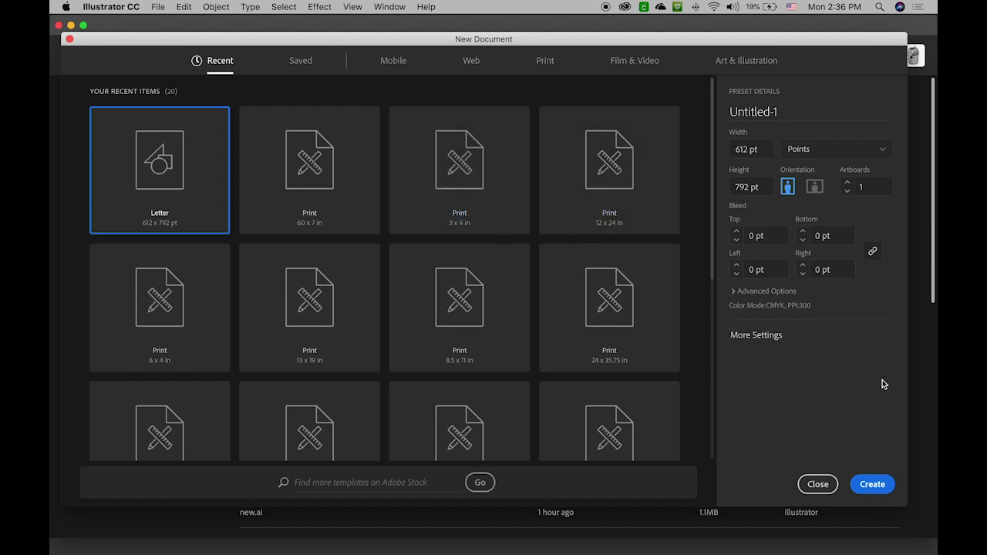
pyautogui.click(850, 155)
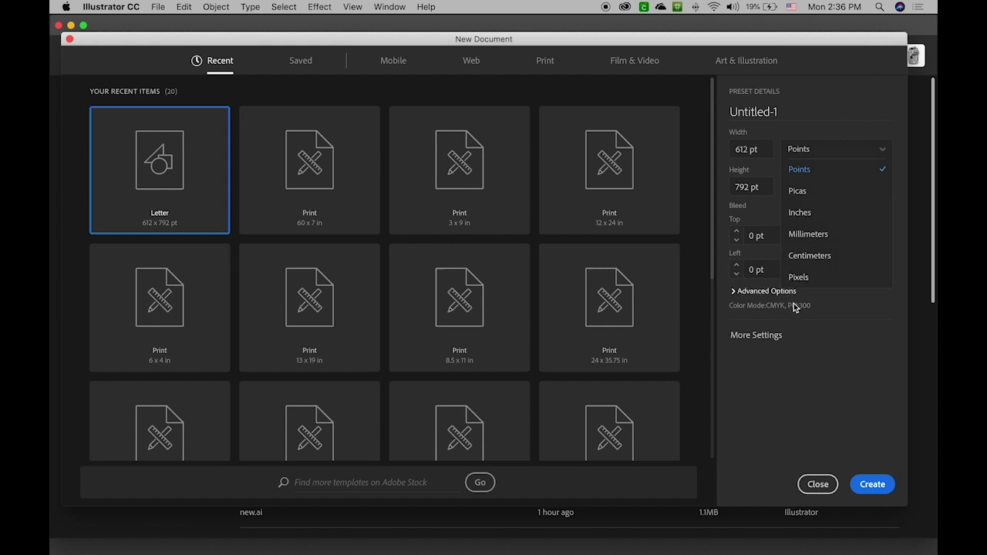
pyautogui.click(811, 358)
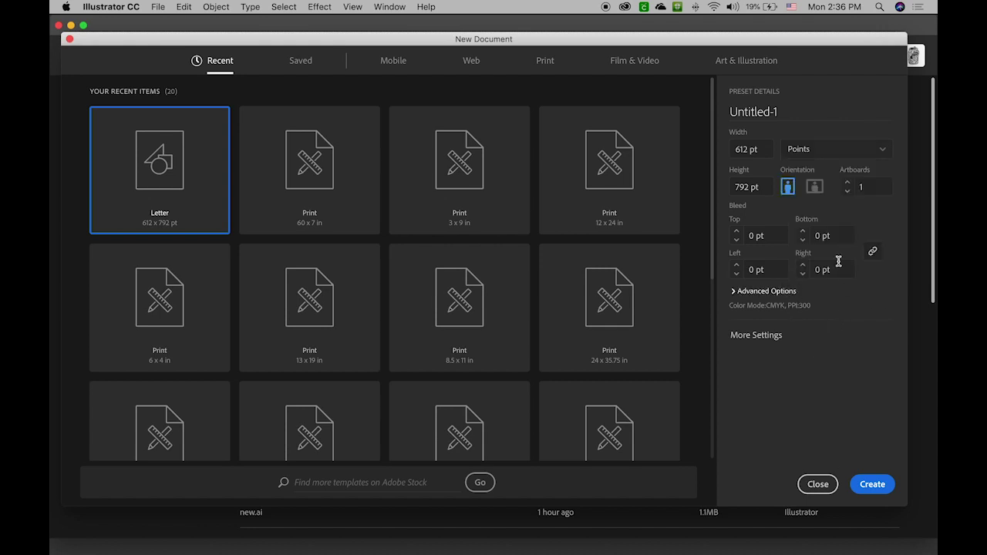
pyautogui.click(797, 151)
pyautogui.click(789, 214)
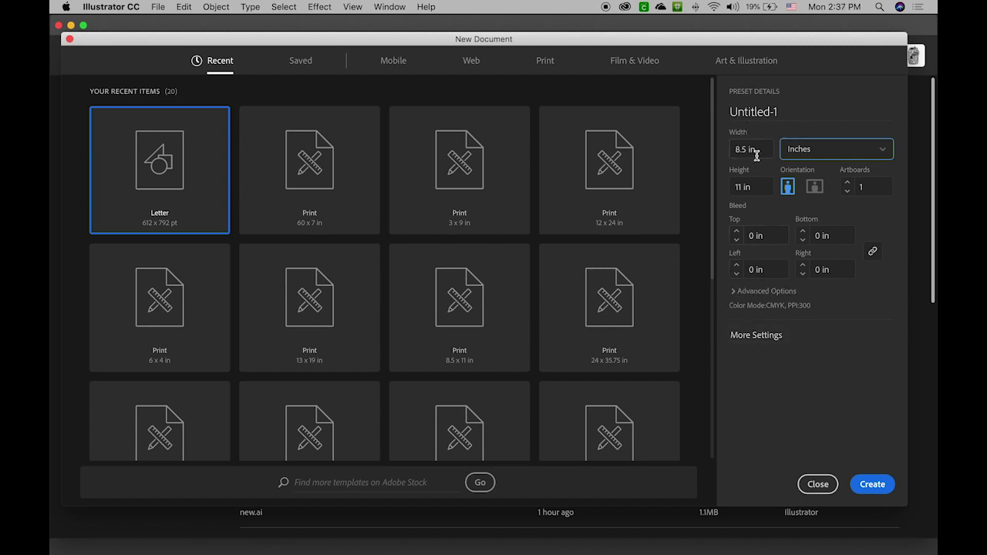
pyautogui.click(814, 187)
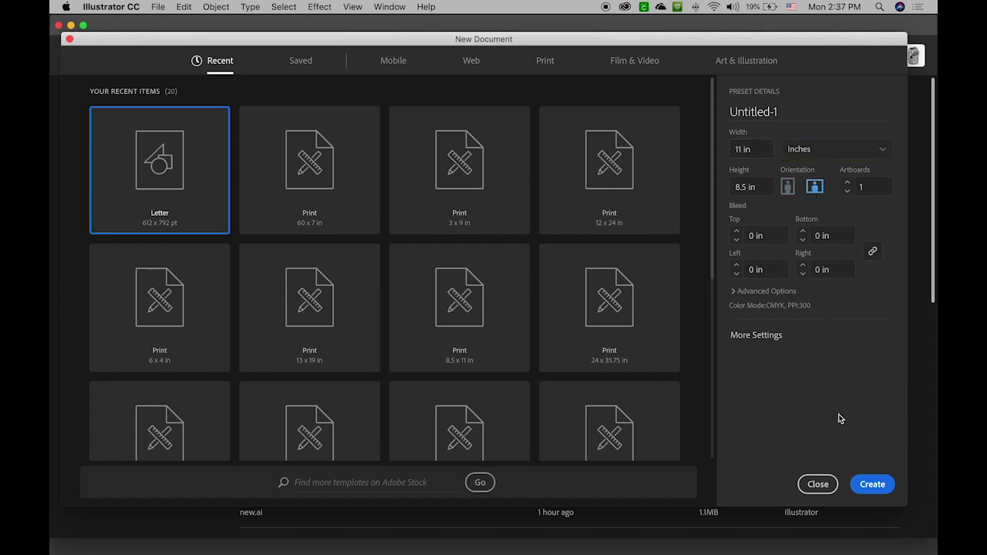
pyautogui.click(872, 484)
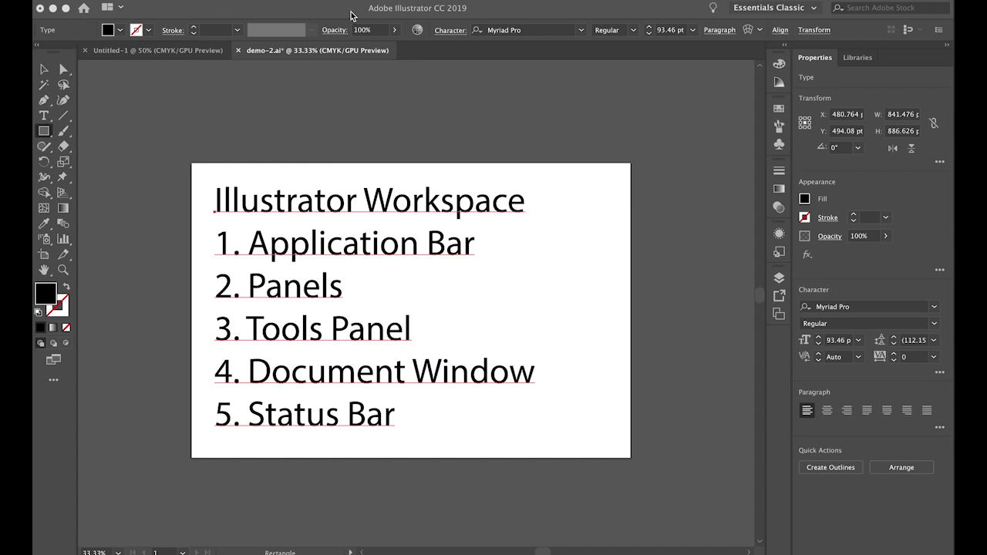
# - Bring the demo-2.ai window to the front and show the Window menu's panel list
pyautogui.click(254, 0)
pyautogui.click(545, 126)
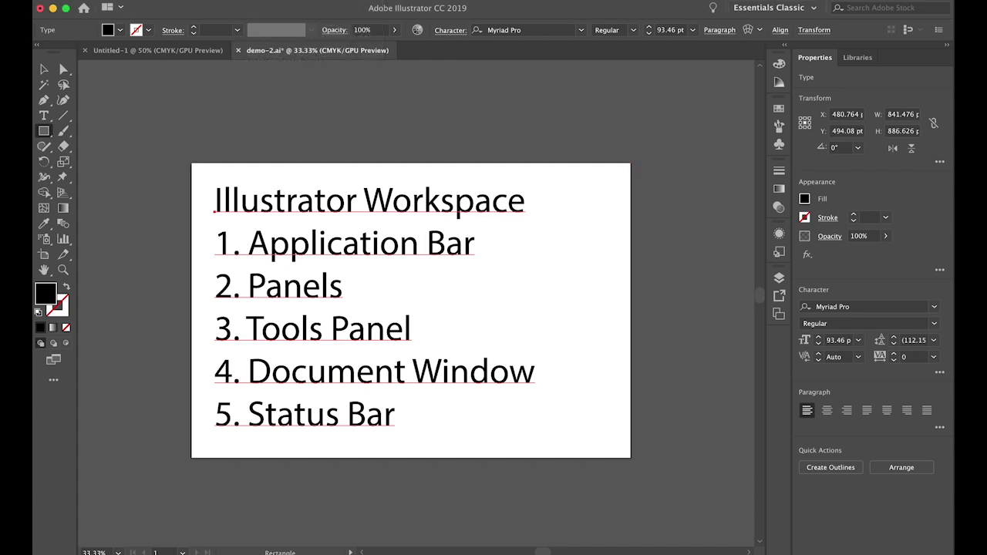
pyautogui.click(382, 0)
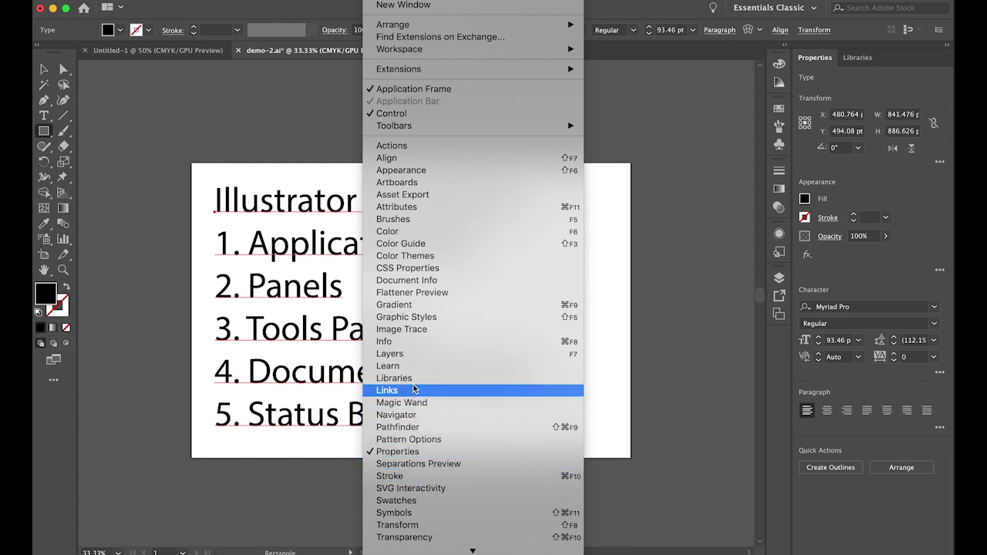
# - Float the Align panel group at the top right and switch it to Pathfinder
pyautogui.click(422, 158)
pyautogui.moveTo(584, 54); pyautogui.dragTo(697, 57)
pyautogui.click(705, 70)
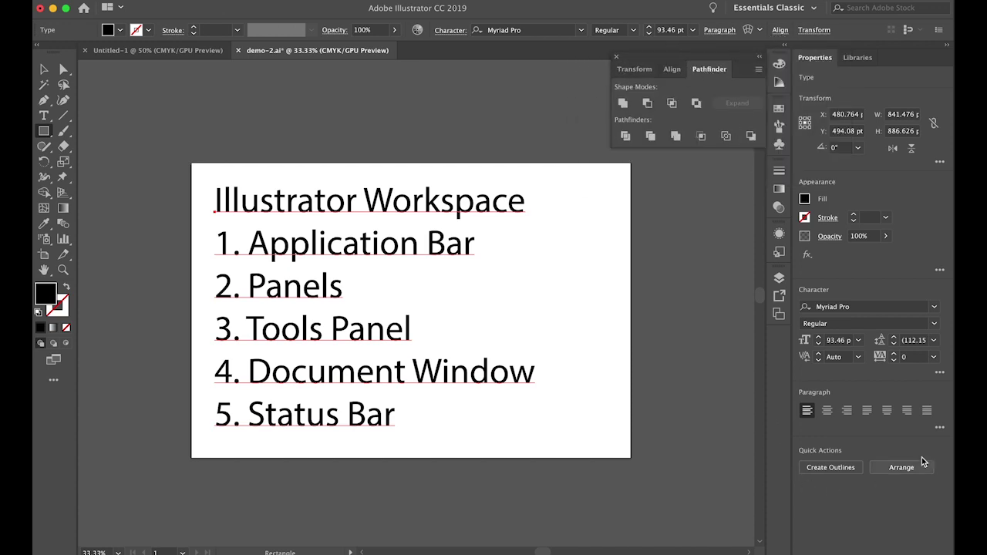
pyautogui.click(381, 0)
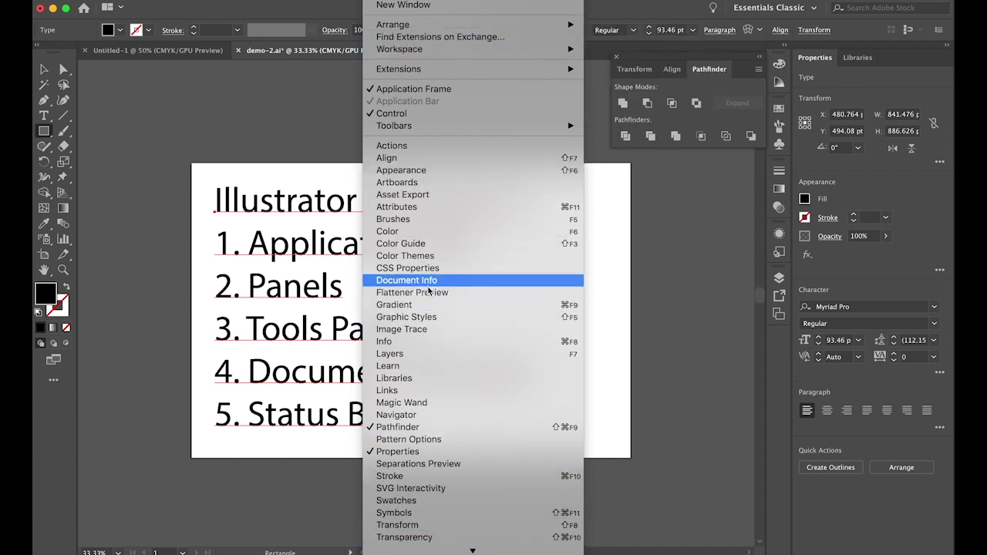
pyautogui.click(651, 284)
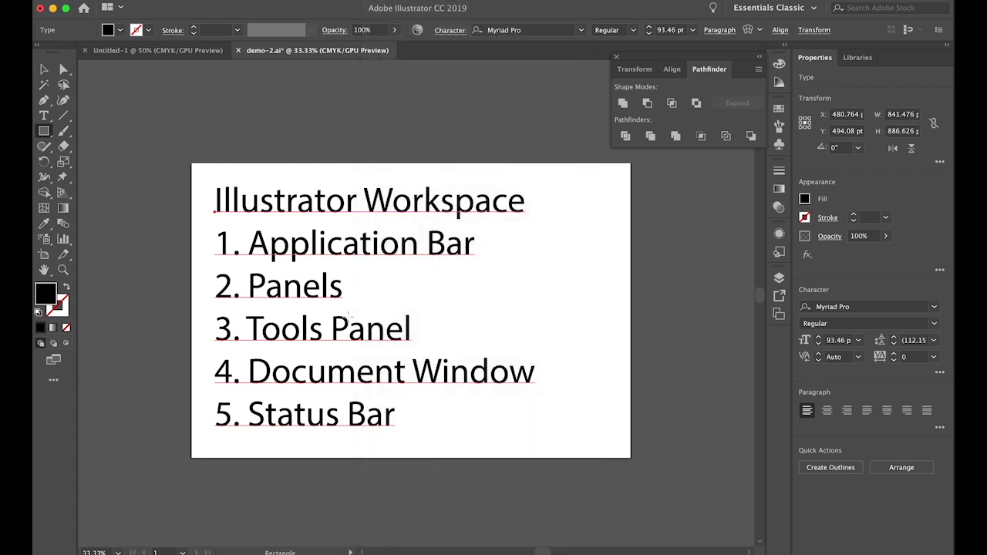
# - Undock the tool palette to float at the left edge, then pan the artboard sideways
pyautogui.moveTo(57, 46); pyautogui.dragTo(78, 50)
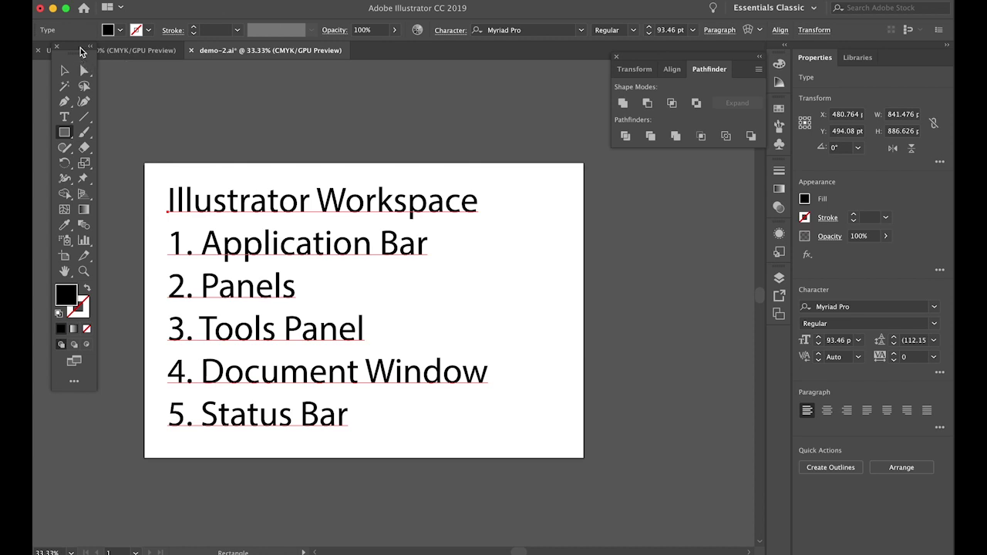
pyautogui.moveTo(81, 51); pyautogui.dragTo(70, 48)
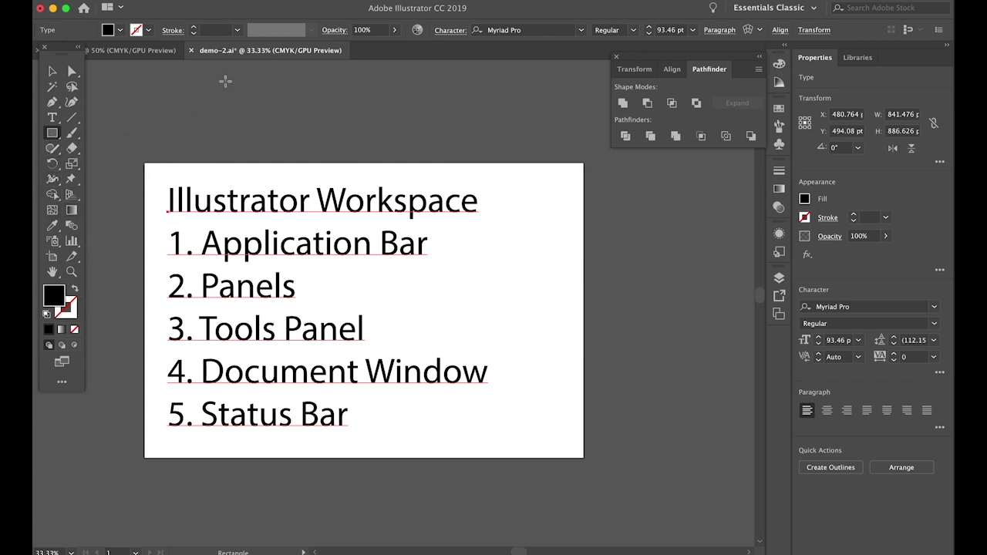
pyautogui.moveTo(257, 227); pyautogui.dragTo(329, 228)
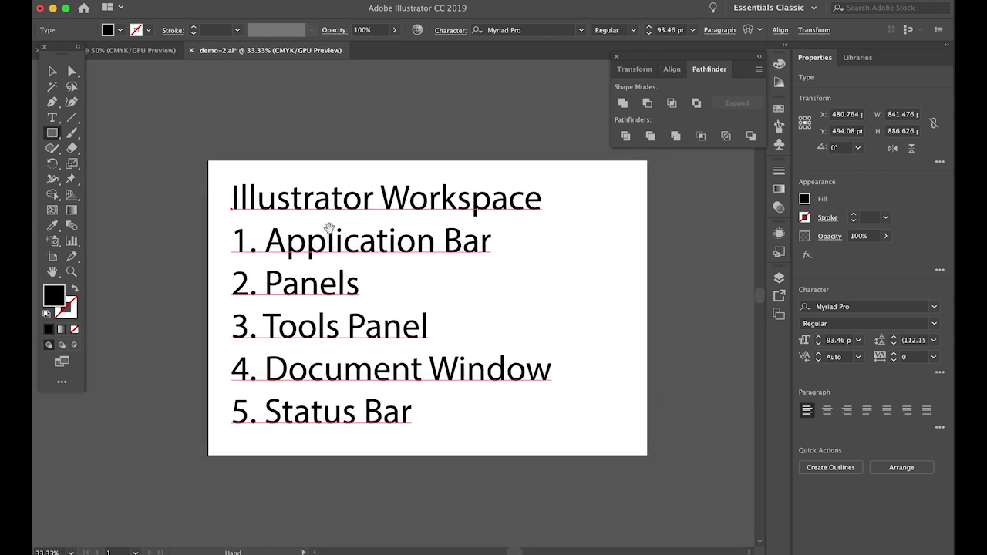
# - Close the floating Pathfinder group and nudge the Illustrator Workspace text slightly down-right
pyautogui.click(614, 59)
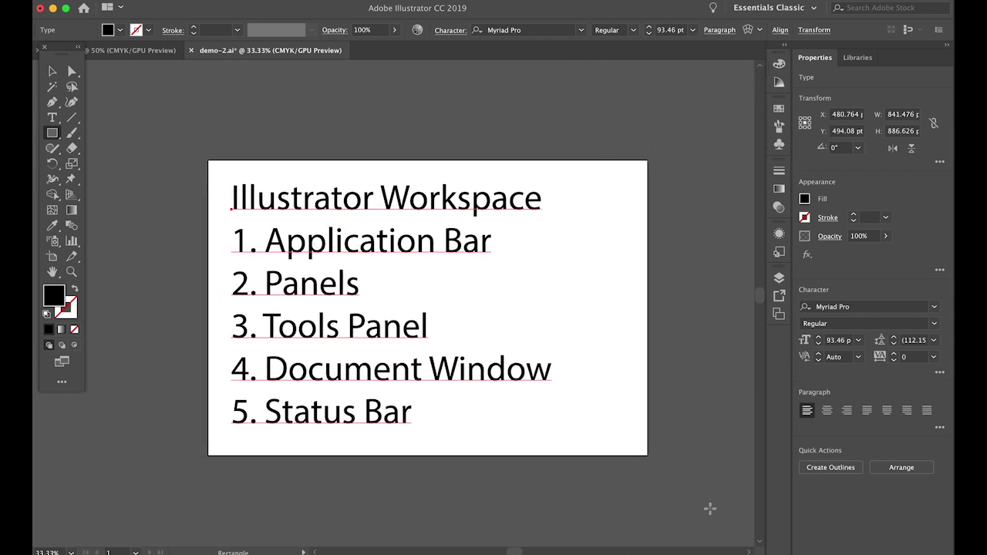
pyautogui.press('super+minus')
pyautogui.press('super+minus')
pyautogui.press('super+minus')
pyautogui.press('super+minus')
pyautogui.press('super+minus')
pyautogui.press('super+minus')
pyautogui.press('super+minus')
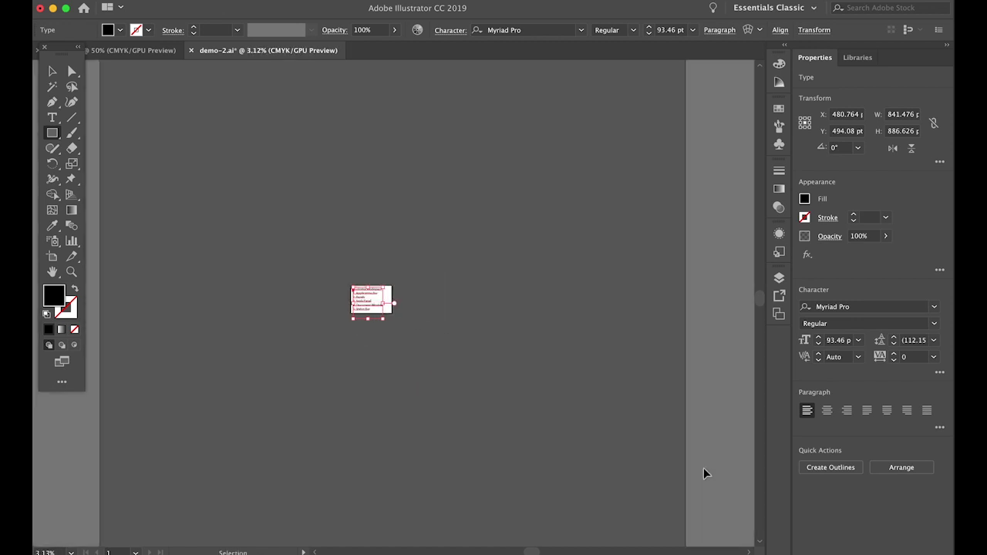
pyautogui.press('super+equal')
pyautogui.press('super+equal')
pyautogui.press('super+equal')
pyautogui.press('v')
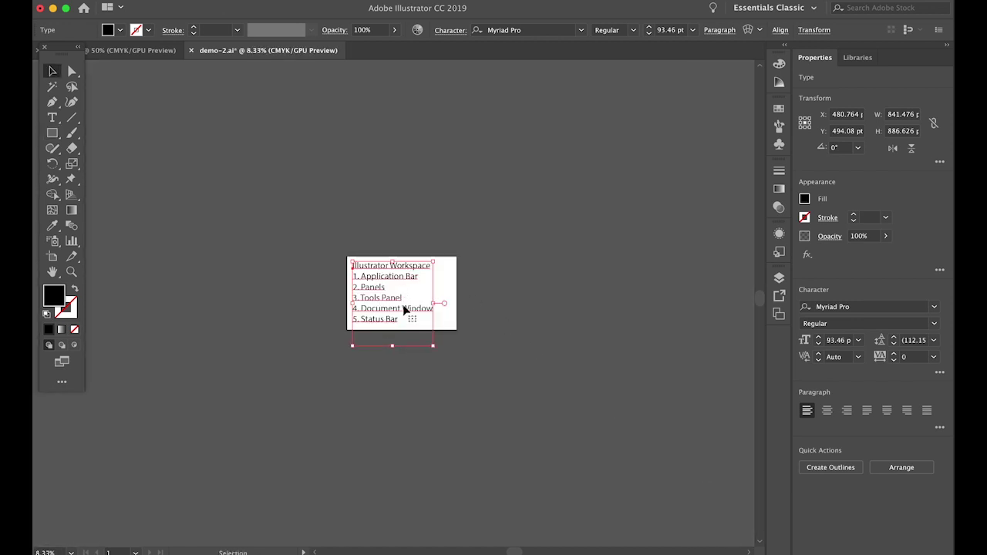
pyautogui.moveTo(404, 310)
pyautogui.mouseDown()
pyautogui.moveTo(478, 194)
pyautogui.moveTo(406, 311)
pyautogui.mouseUp()
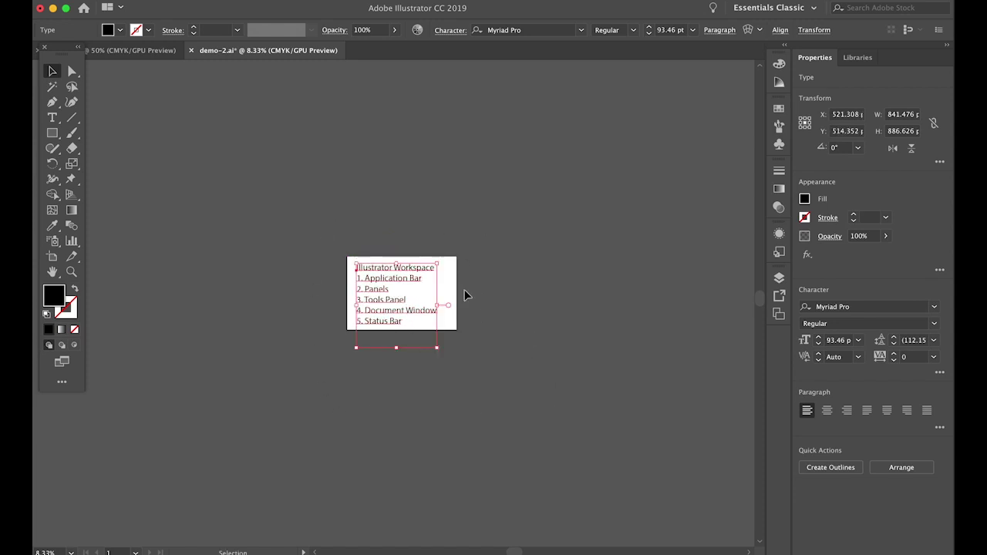
# - Try resizing Artboard 1 from its corner, undo it, and exit artboard editing
pyautogui.click(300, 272)
pyautogui.click(52, 255)
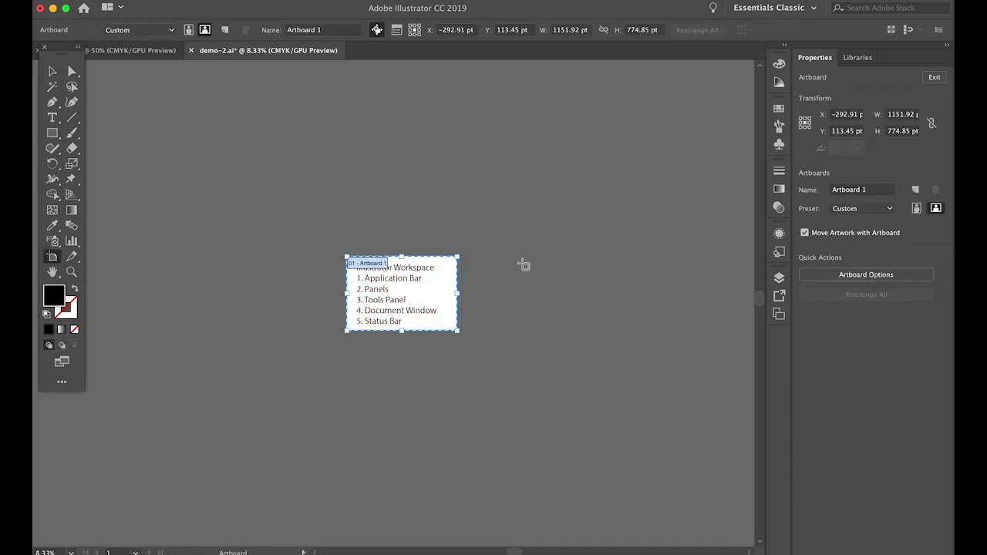
pyautogui.moveTo(457, 256); pyautogui.dragTo(517, 227)
pyautogui.press('super+z')
pyautogui.click(429, 214)
pyautogui.press('Escape')
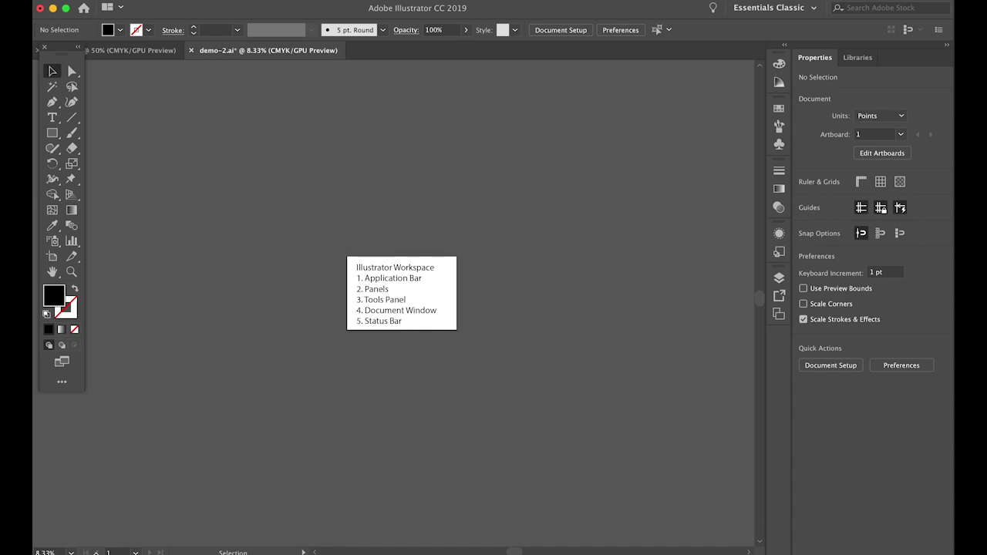
pyautogui.press('super+equal')
pyautogui.press('super+equal')
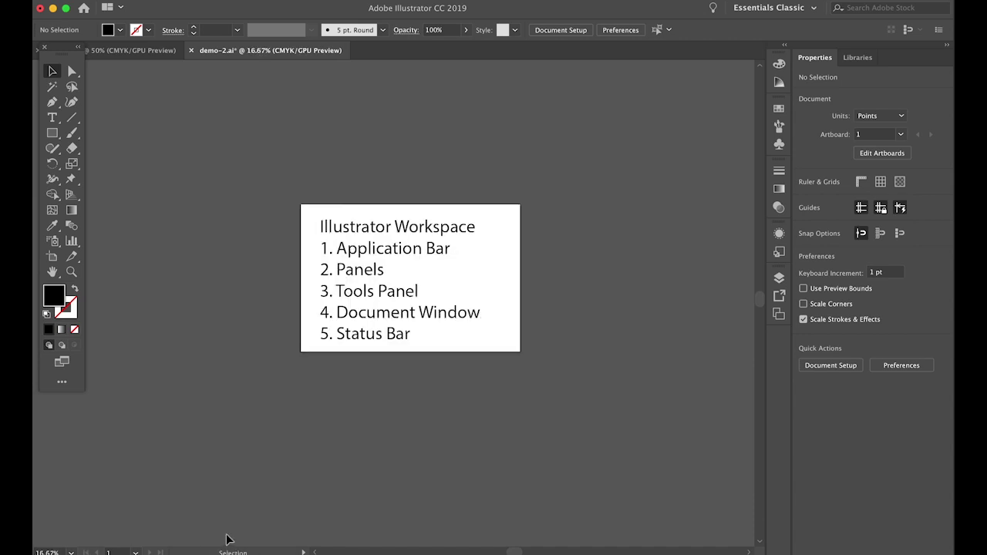
# - Shrink the Illustrator window, then bring it back full-screen from the Dock
pyautogui.moveTo(954, 553); pyautogui.dragTo(876, 512)
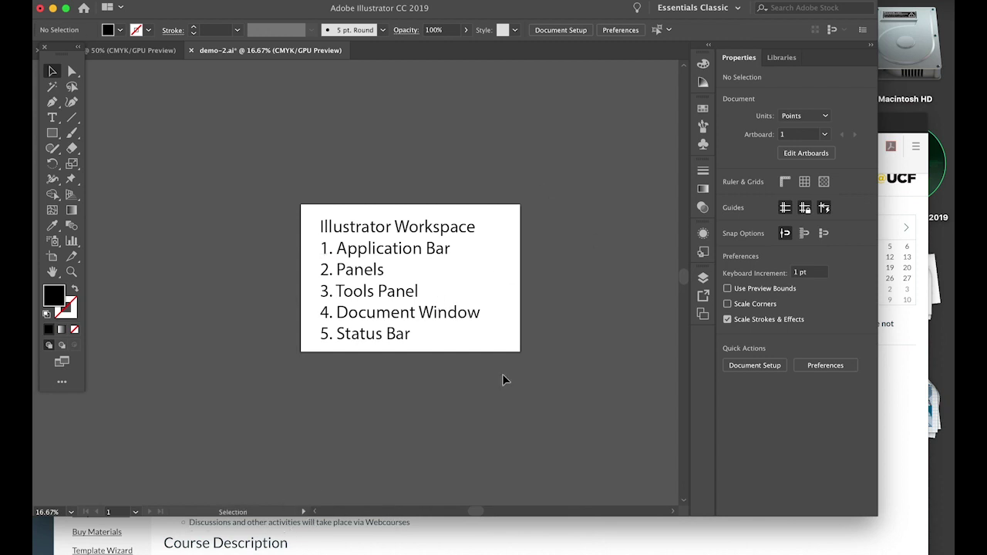
pyautogui.moveTo(550, 552)
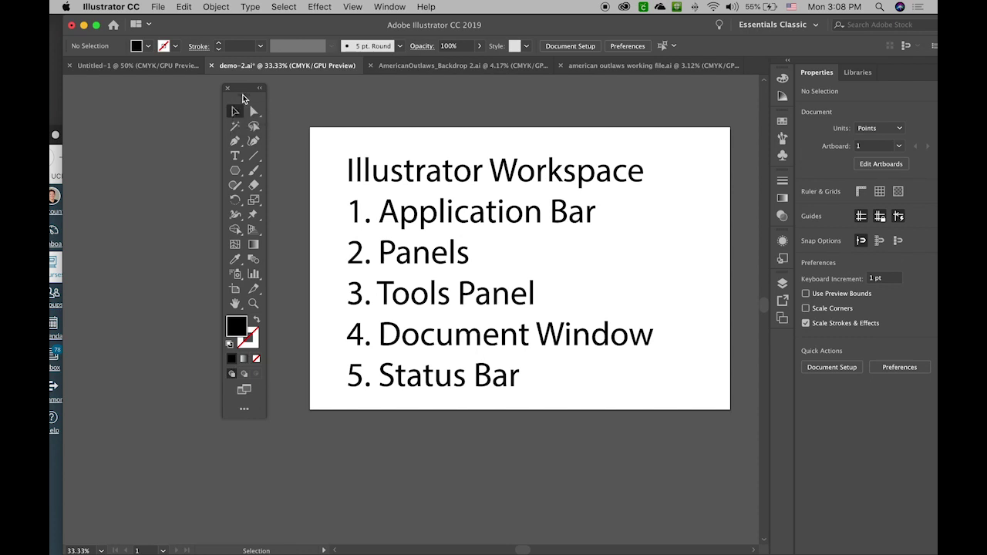
# - Move the floating tool palette left, select the text block, and activate the Polygon tool
pyautogui.moveTo(240, 87); pyautogui.dragTo(121, 84)
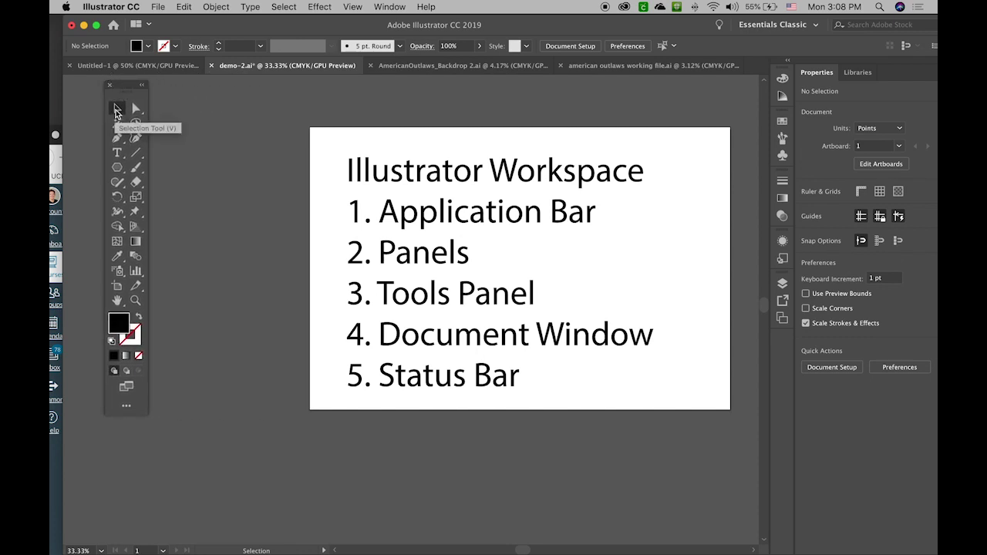
pyautogui.click(444, 182)
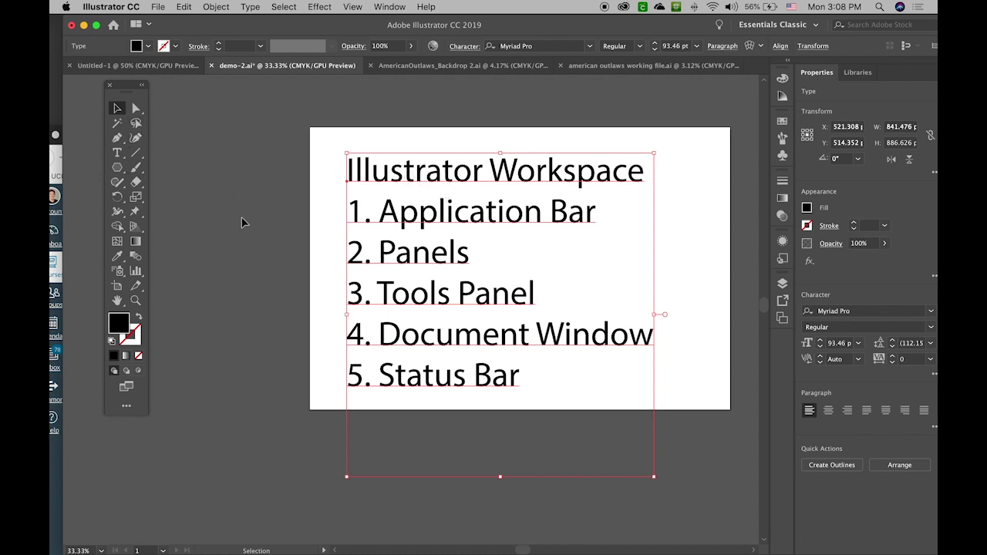
pyautogui.click(116, 168)
pyautogui.press('super+shift+a')
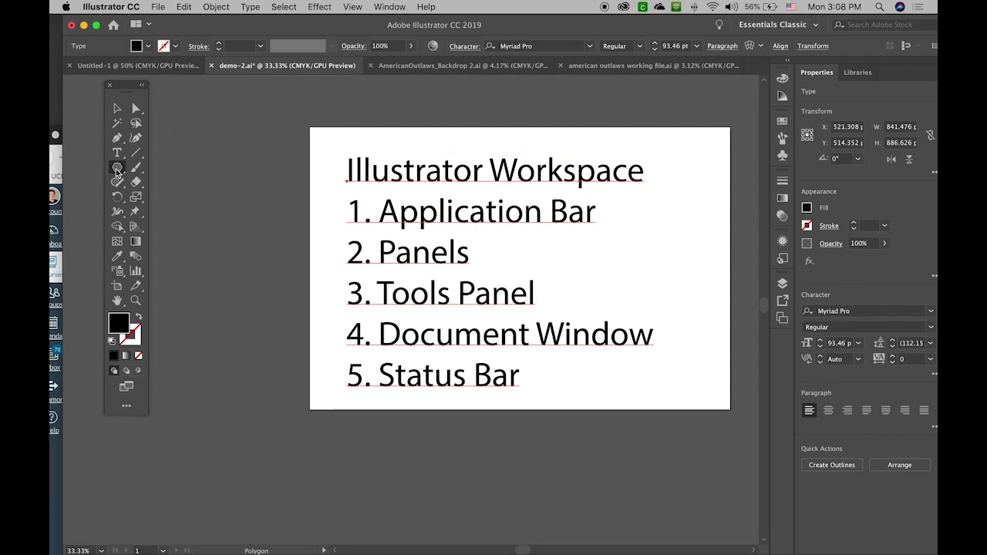
# - Draw a hexagon above the text and give it a pink fill
pyautogui.moveTo(315, 167); pyautogui.dragTo(346, 277)
pyautogui.moveTo(350, 131); pyautogui.dragTo(362, 151)
pyautogui.moveTo(421, 140); pyautogui.dragTo(429, 198)
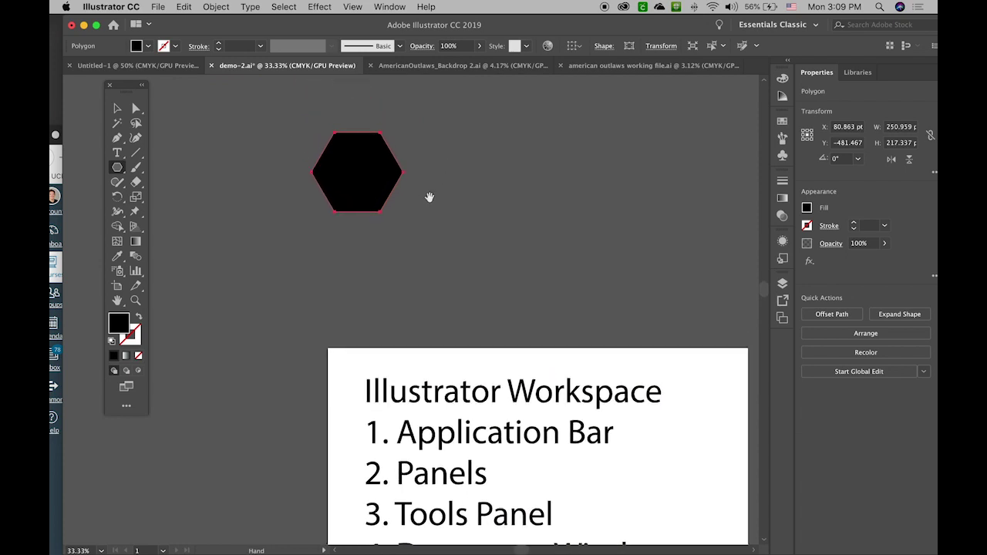
pyautogui.doubleClick(118, 323)
pyautogui.click(182, 118)
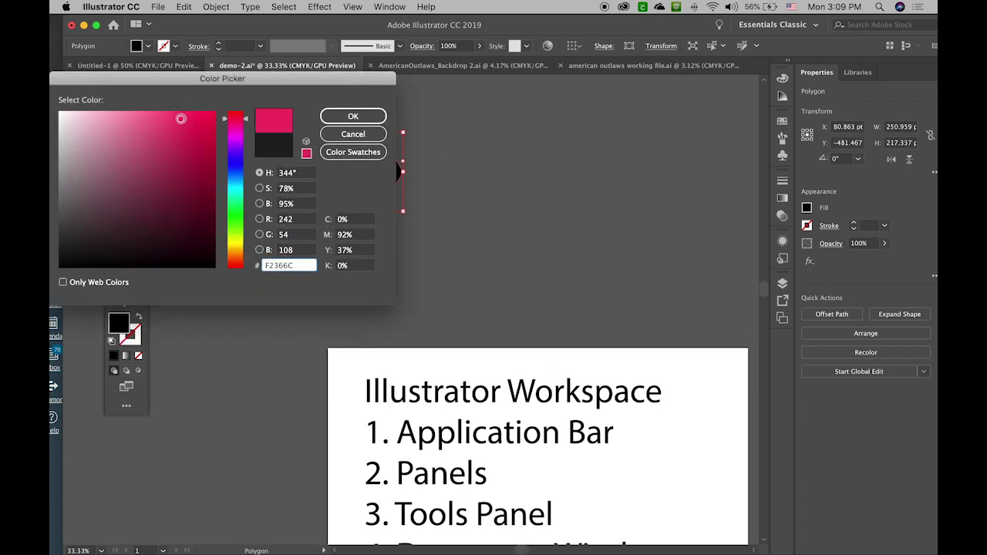
pyautogui.click(353, 116)
pyautogui.press('super+shift+a')
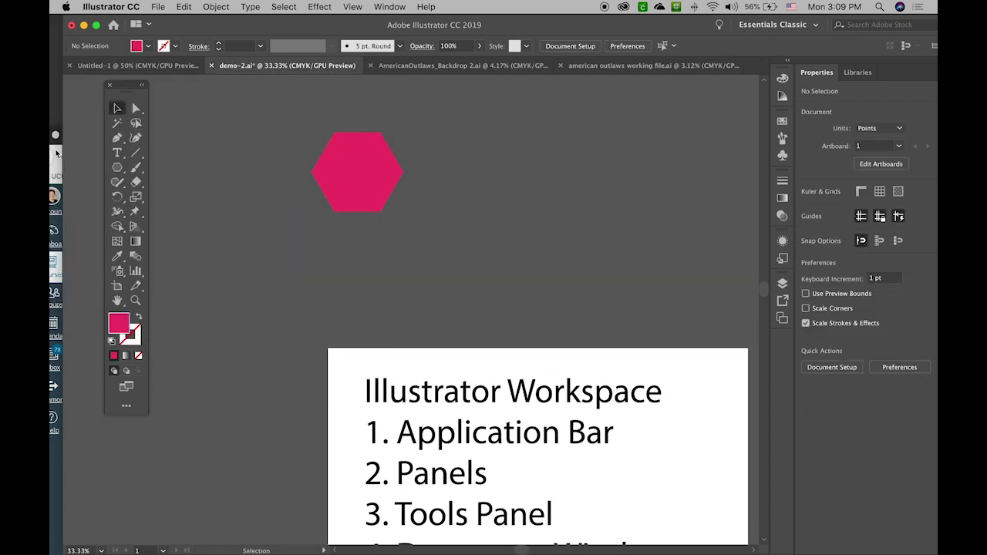
# - Draw a blue-filled square and move it against the right side of the hexagon
pyautogui.click(117, 168)
pyautogui.moveTo(116, 169); pyautogui.dragTo(156, 177)
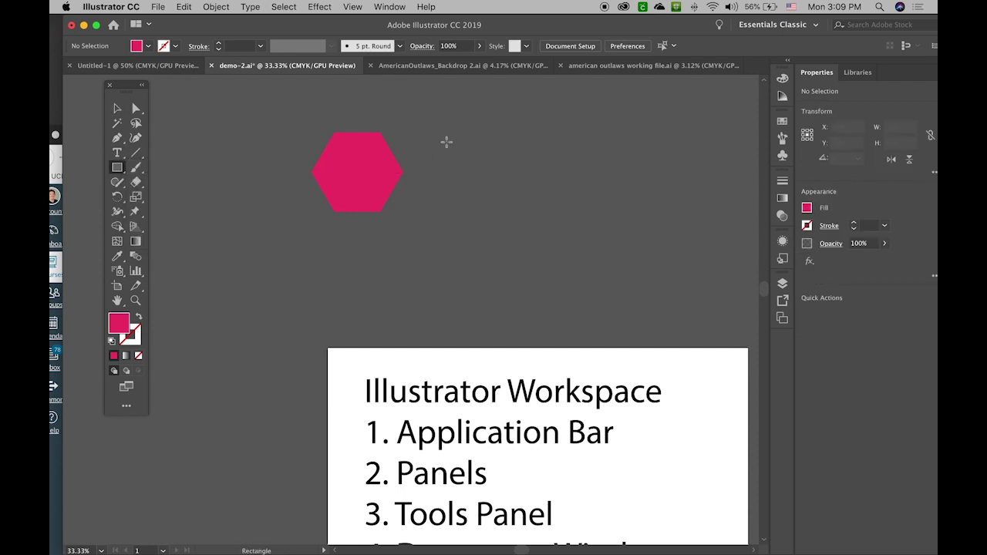
pyautogui.moveTo(439, 136)
pyautogui.mouseDown()
pyautogui.moveTo(552, 263)
pyautogui.moveTo(546, 214)
pyautogui.moveTo(579, 229)
pyautogui.moveTo(525, 229)
pyautogui.moveTo(490, 175)
pyautogui.moveTo(578, 246)
pyautogui.moveTo(487, 147)
pyautogui.moveTo(548, 227)
pyautogui.moveTo(527, 203)
pyautogui.mouseUp()
pyautogui.doubleClick(121, 329)
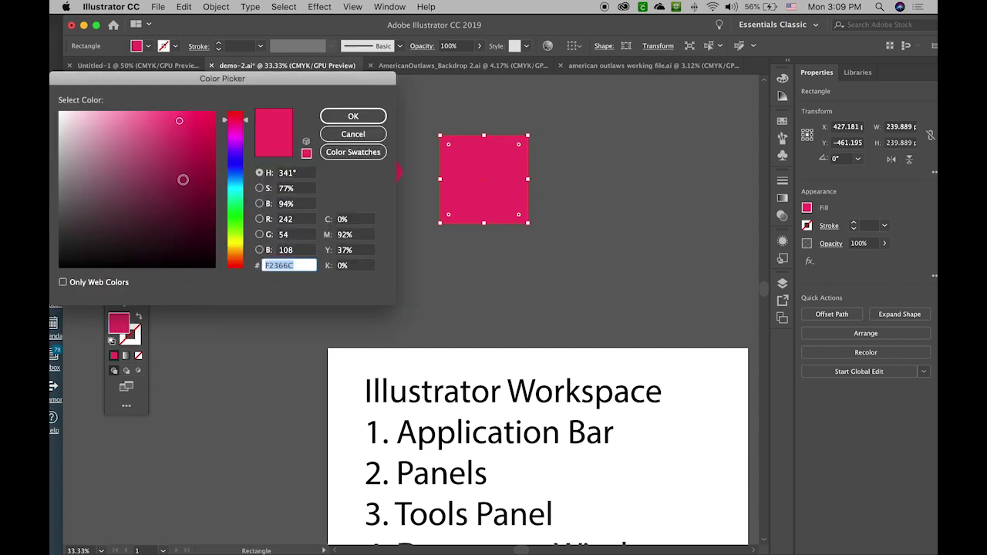
pyautogui.click(235, 176)
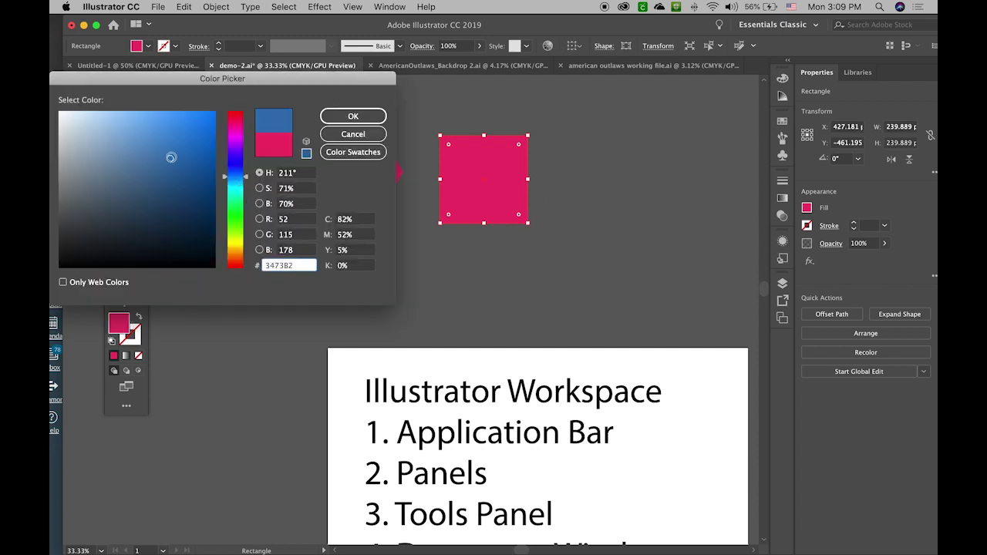
pyautogui.click(377, 116)
pyautogui.press('v')
pyautogui.click(555, 183)
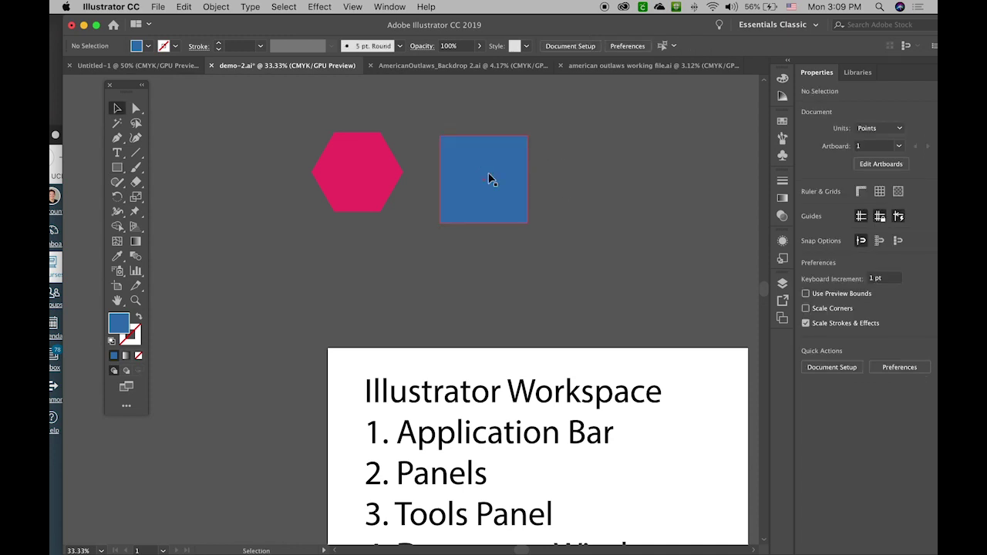
pyautogui.moveTo(490, 179); pyautogui.dragTo(427, 172)
pyautogui.moveTo(560, 178); pyautogui.dragTo(280, 216)
pyautogui.moveTo(403, 262); pyautogui.dragTo(341, 261)
pyautogui.click(493, 228)
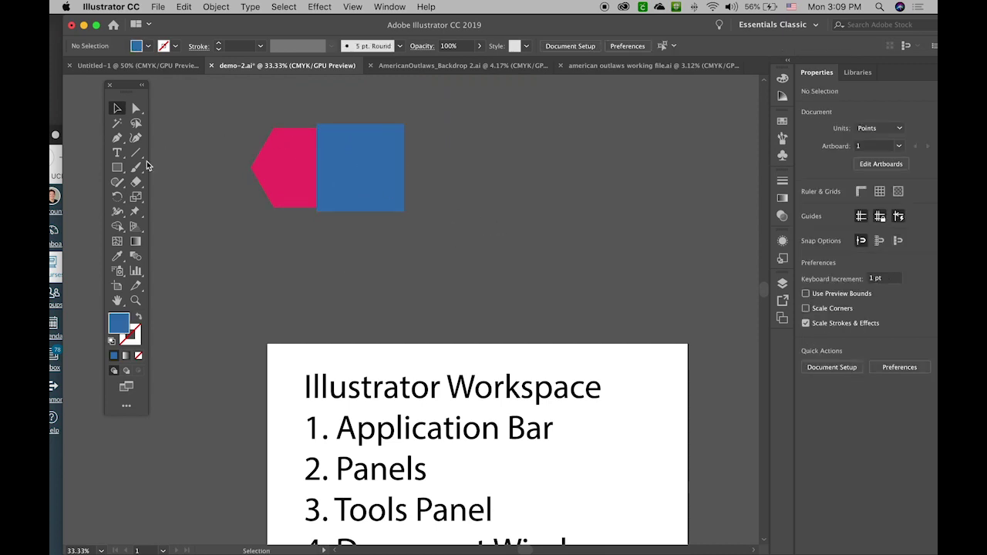
# - Draw a circle overlapping the square, fill it light blue (84C1F4), and nudge it up-left
pyautogui.moveTo(117, 167); pyautogui.dragTo(194, 195)
pyautogui.moveTo(359, 129); pyautogui.dragTo(489, 220)
pyautogui.press('v')
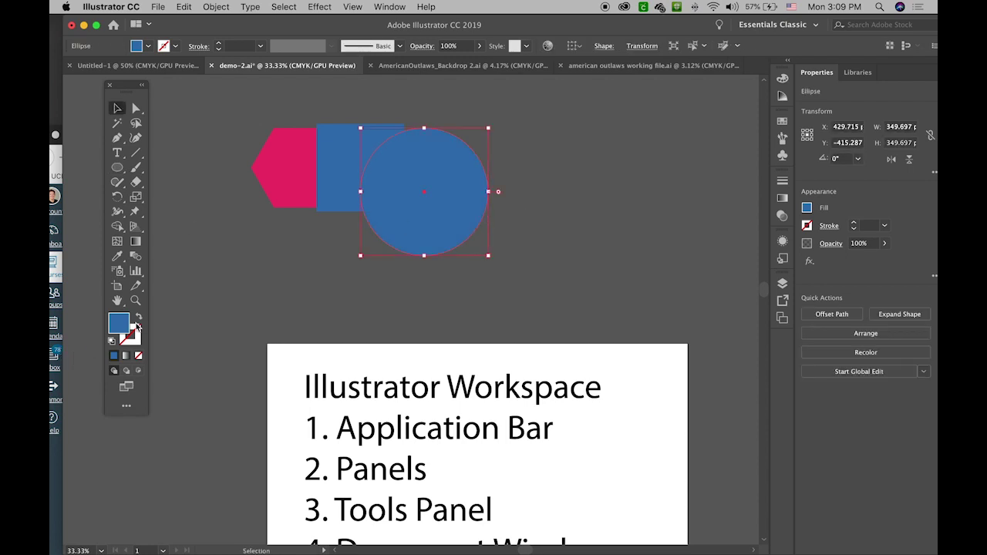
pyautogui.doubleClick(119, 323)
pyautogui.click(133, 117)
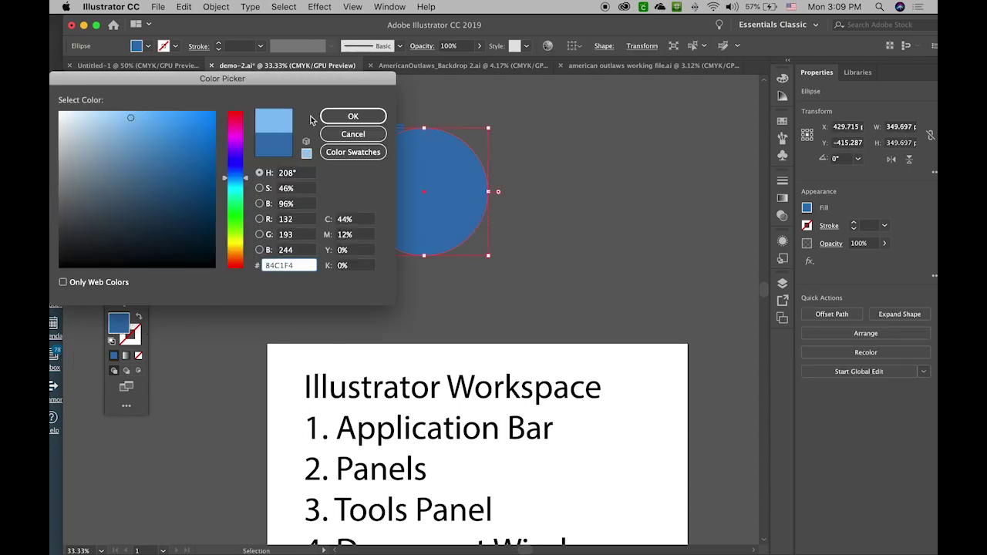
pyautogui.click(352, 116)
pyautogui.click(565, 244)
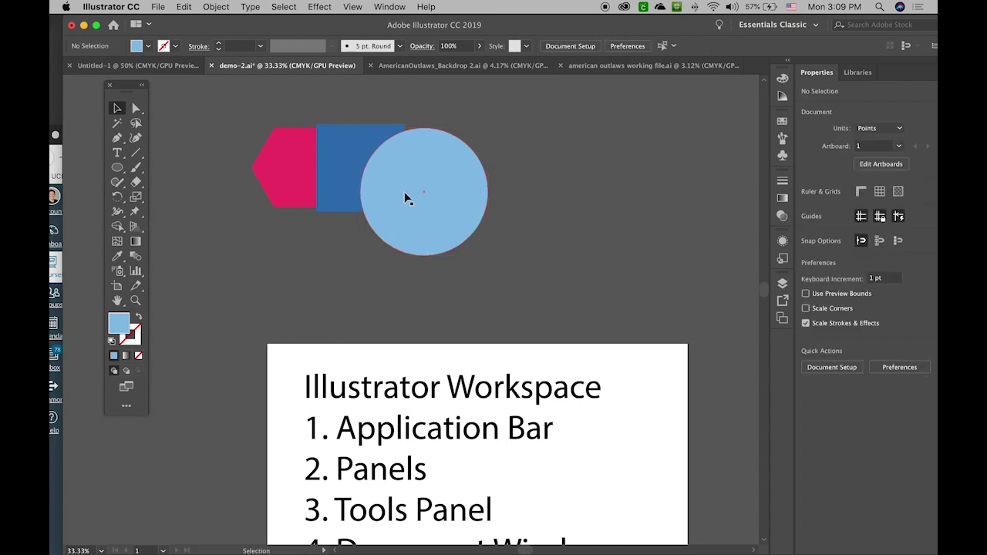
pyautogui.moveTo(403, 190); pyautogui.dragTo(383, 169)
pyautogui.click(587, 321)
# - With the Type tool, select all lines of the workspace list and type 'Tools Panel'
pyautogui.scroll(-3, 588, 308)
pyautogui.click(425, 425)
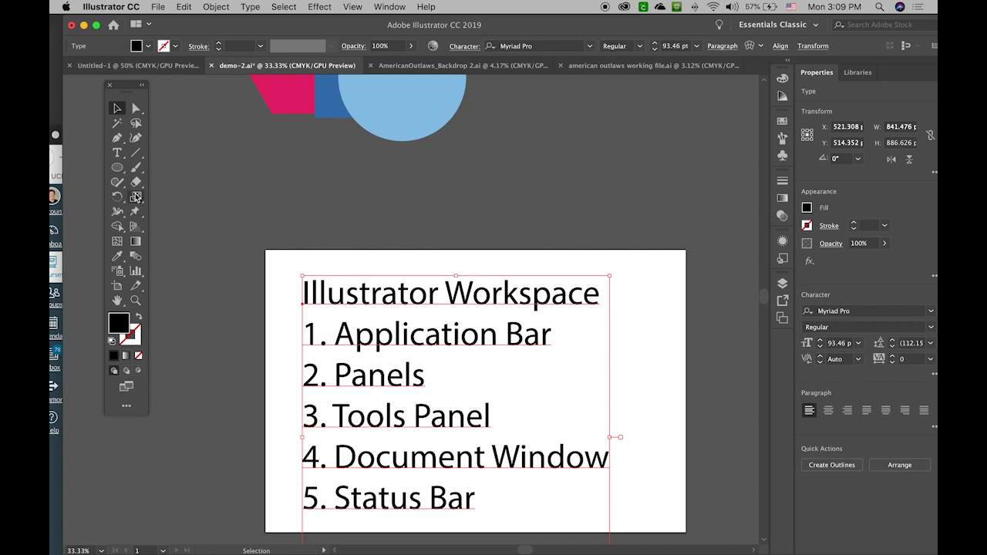
pyautogui.click(122, 154)
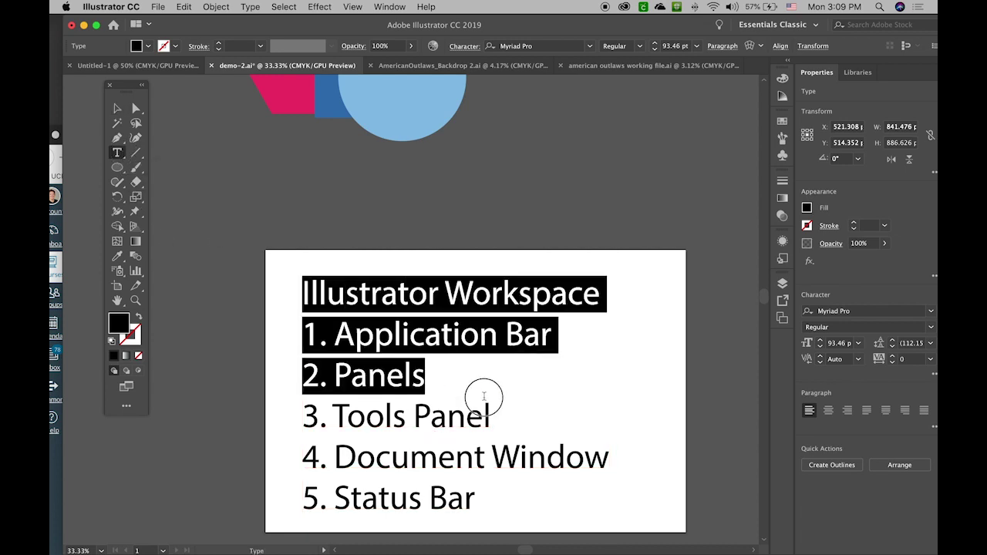
pyautogui.moveTo(502, 418); pyautogui.dragTo(544, 519)
pyautogui.write('To')
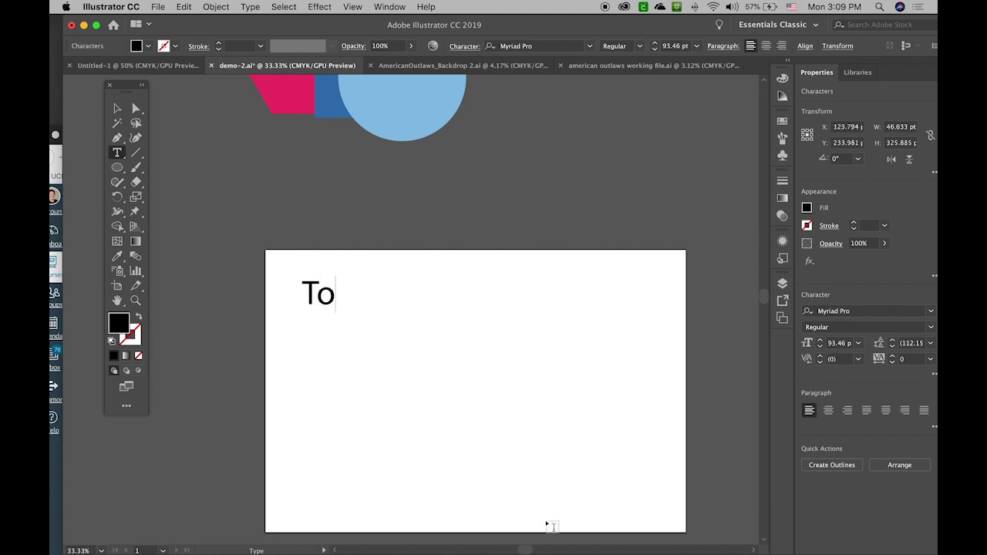
pyautogui.write('ols Panel')
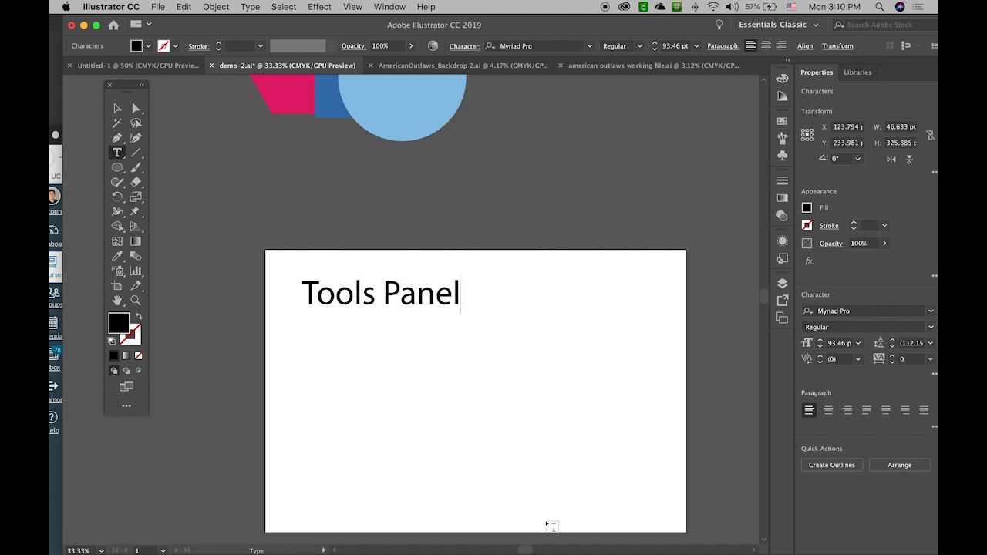
# - Select the pink hexagon, blue square and light-blue circle and drag them onto the artboard
pyautogui.click(116, 107)
pyautogui.moveTo(302, 185); pyautogui.dragTo(370, 223)
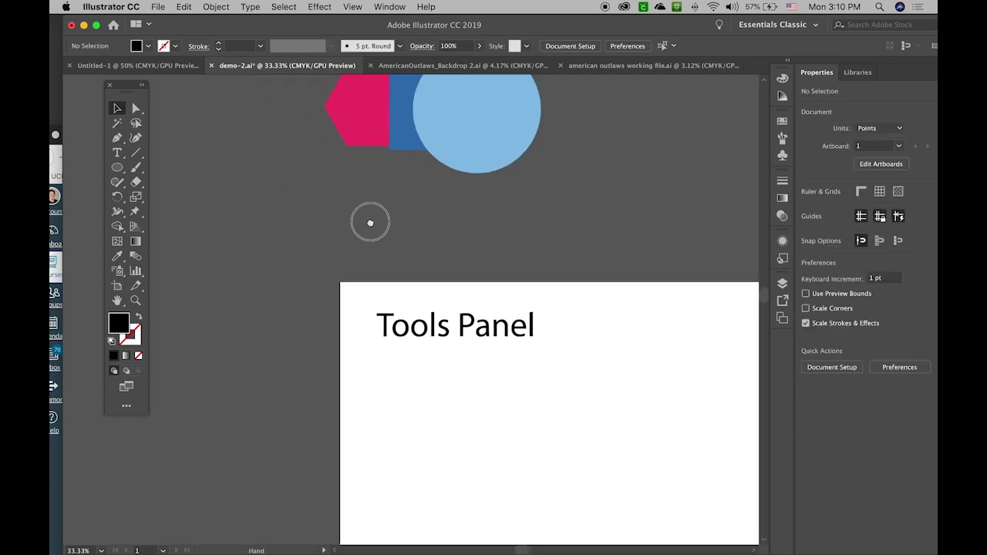
pyautogui.scroll(5, 370, 223)
pyautogui.hscroll(3, 392, 227)
pyautogui.moveTo(552, 89); pyautogui.dragTo(211, 251)
pyautogui.moveTo(442, 302); pyautogui.dragTo(419, 265)
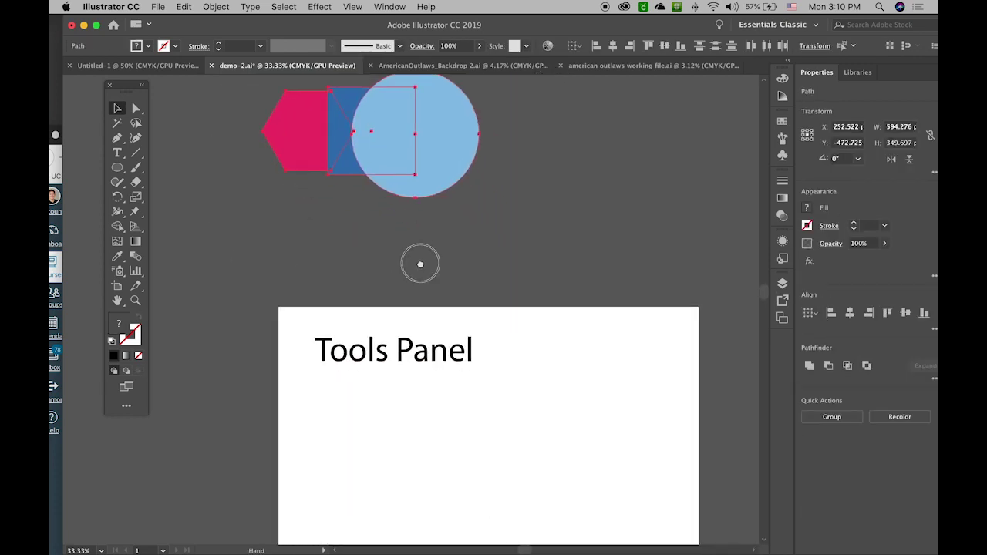
pyautogui.moveTo(448, 149); pyautogui.dragTo(490, 459)
pyautogui.click(597, 238)
pyautogui.moveTo(597, 238); pyautogui.dragTo(568, 158)
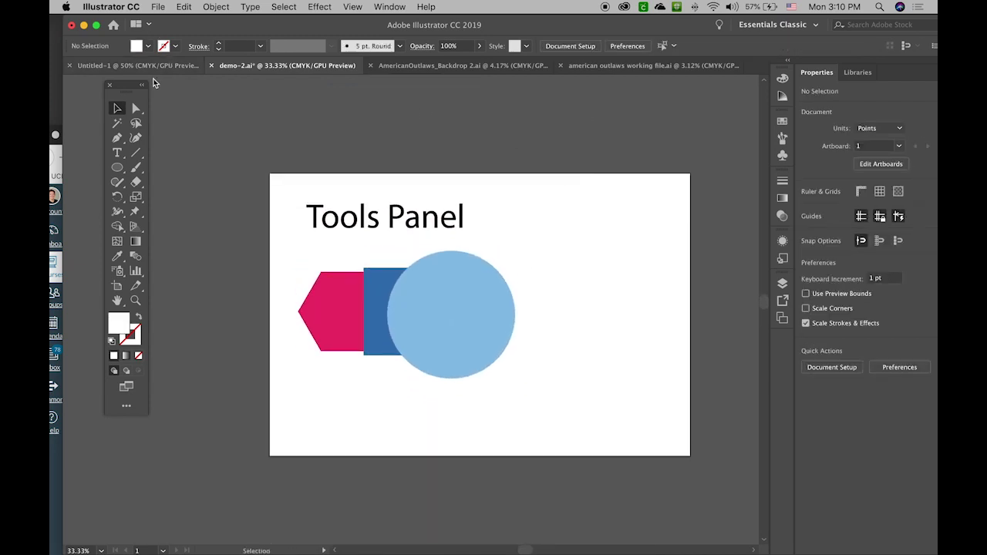
# - Add a byline text object right of the Tools Panel heading and set it to 72 pt
pyautogui.click(117, 156)
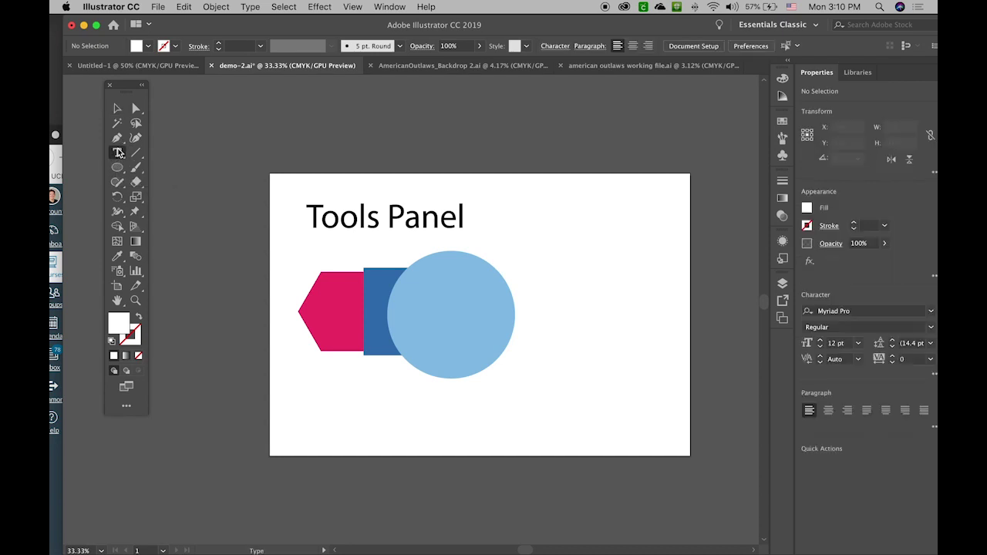
pyautogui.click(544, 213)
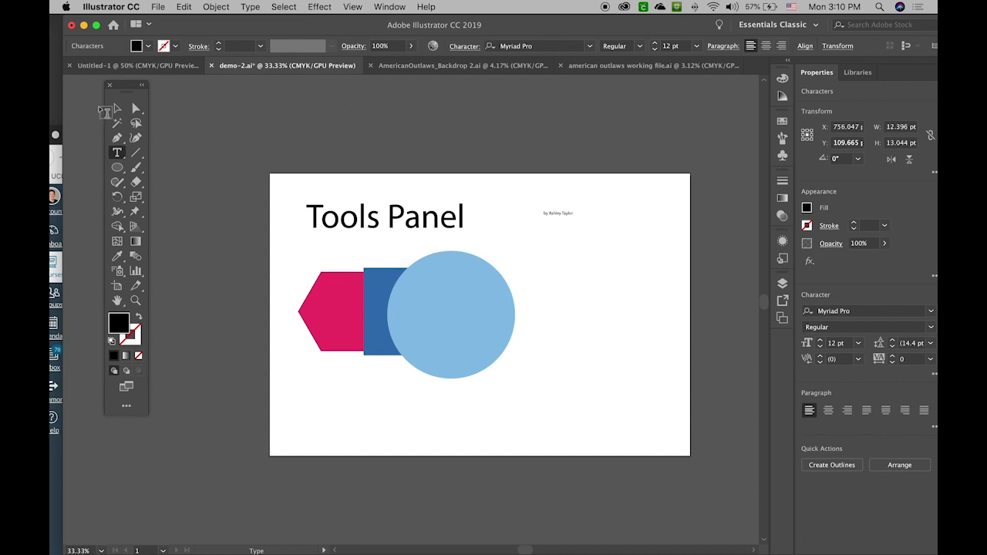
pyautogui.click(116, 109)
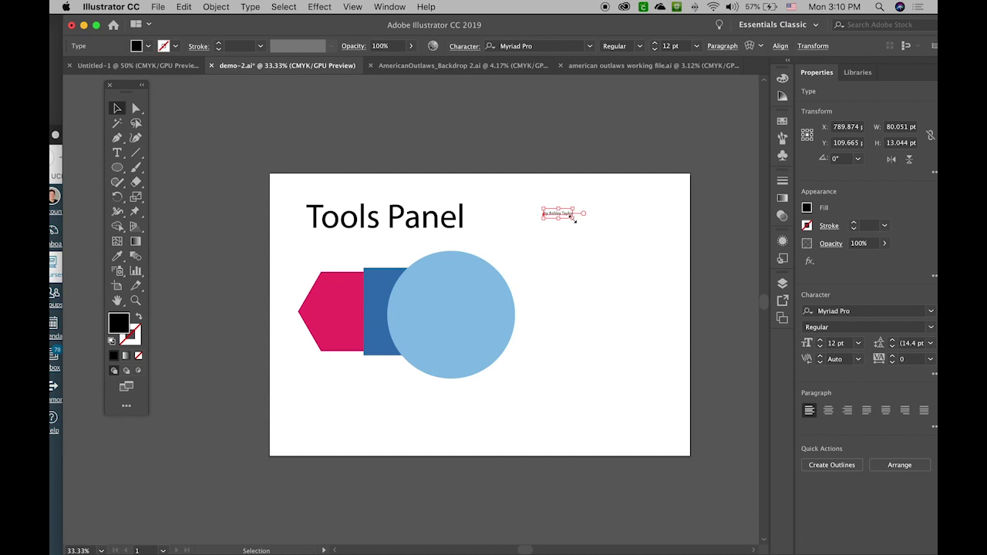
pyautogui.moveTo(572, 220); pyautogui.dragTo(558, 191)
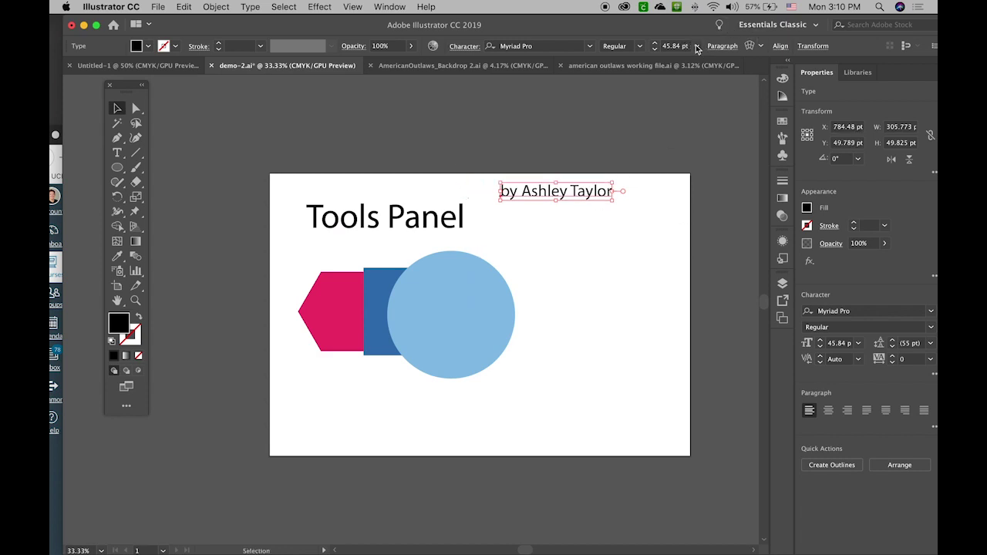
pyautogui.click(687, 46)
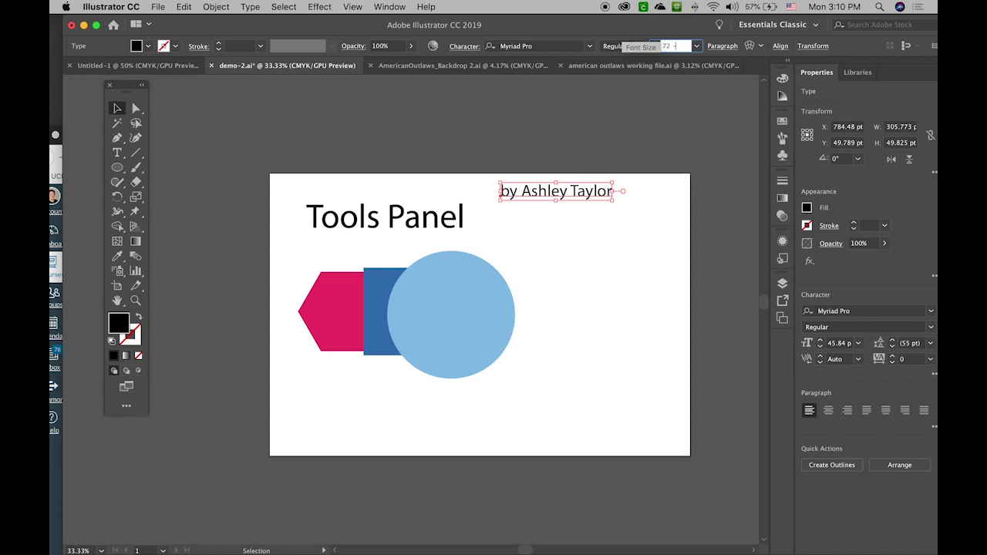
pyautogui.press('Return')
# - Nudge the byline down, edit its text, and drag the circle further right
pyautogui.click(592, 108)
pyautogui.moveTo(608, 202)
pyautogui.mouseDown()
pyautogui.moveTo(600, 222)
pyautogui.moveTo(600, 212)
pyautogui.moveTo(609, 220)
pyautogui.mouseUp()
pyautogui.click(643, 154)
pyautogui.click(617, 215)
pyautogui.doubleClick(577, 205)
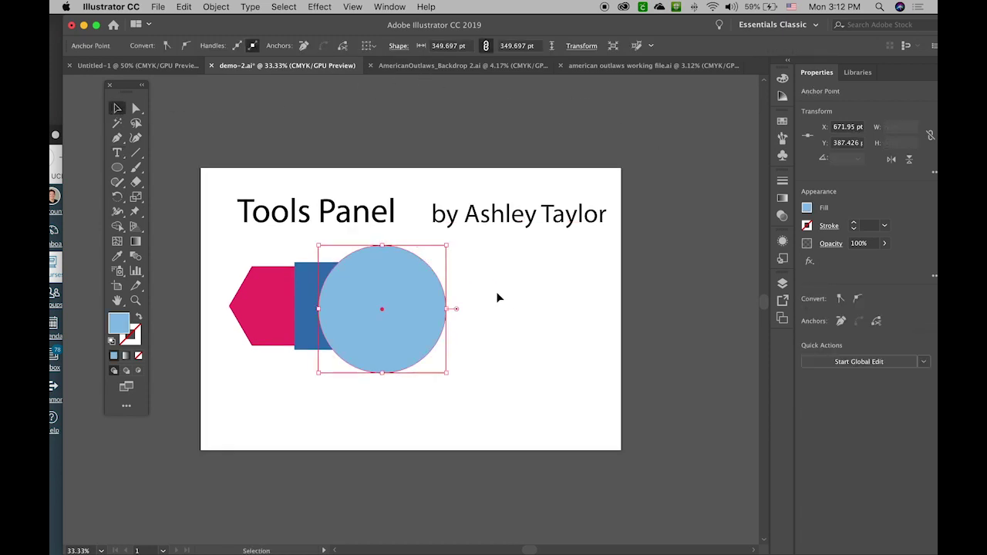
pyautogui.click(530, 293)
pyautogui.moveTo(356, 302); pyautogui.dragTo(403, 333)
# - Drag and round the blue square's top-right corner point with Direct Selection
pyautogui.click(420, 419)
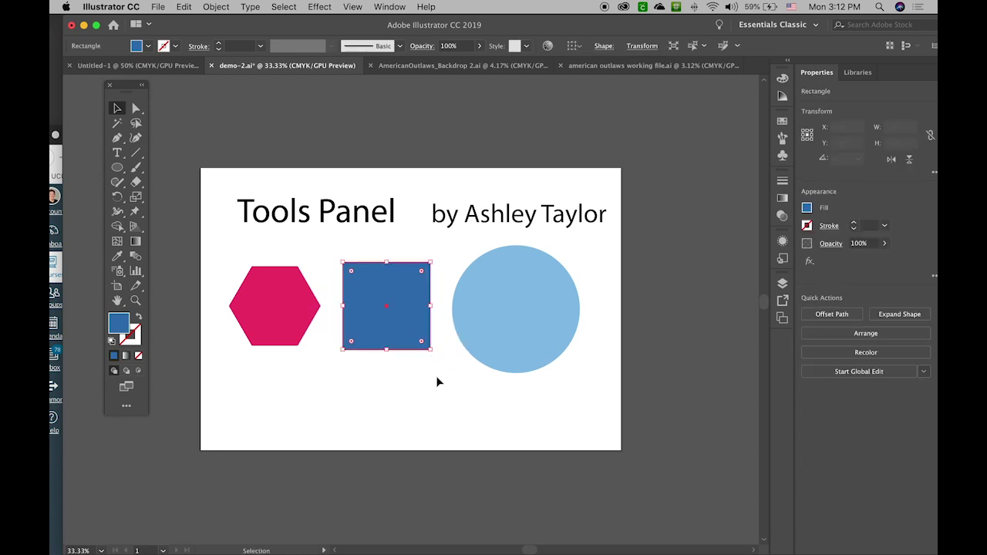
pyautogui.click(134, 110)
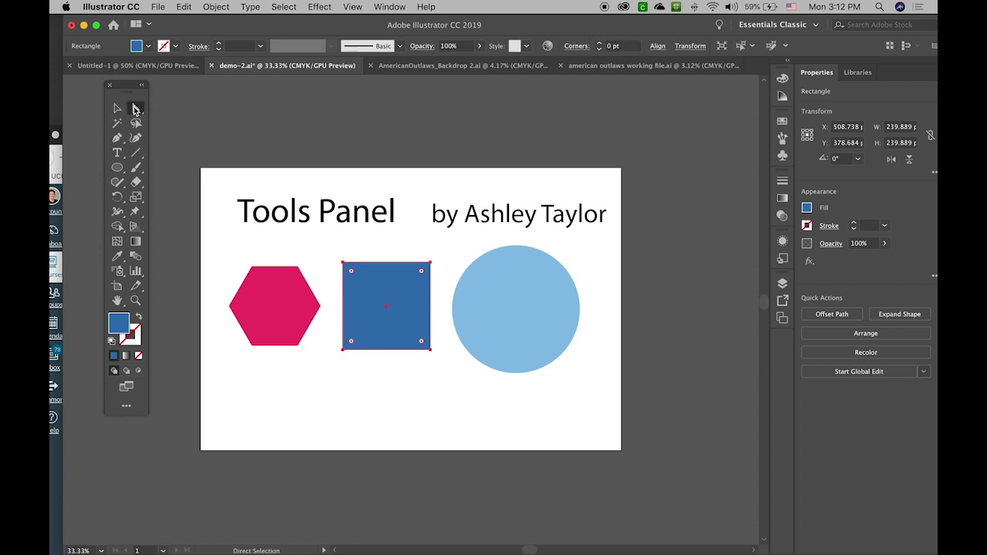
pyautogui.click(116, 110)
pyautogui.click(516, 429)
pyautogui.click(520, 308)
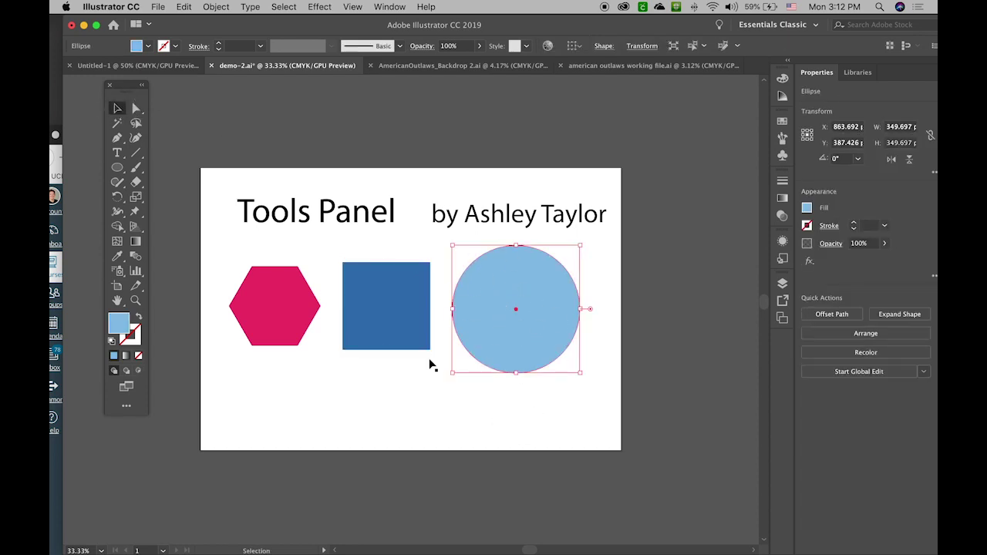
pyautogui.click(137, 110)
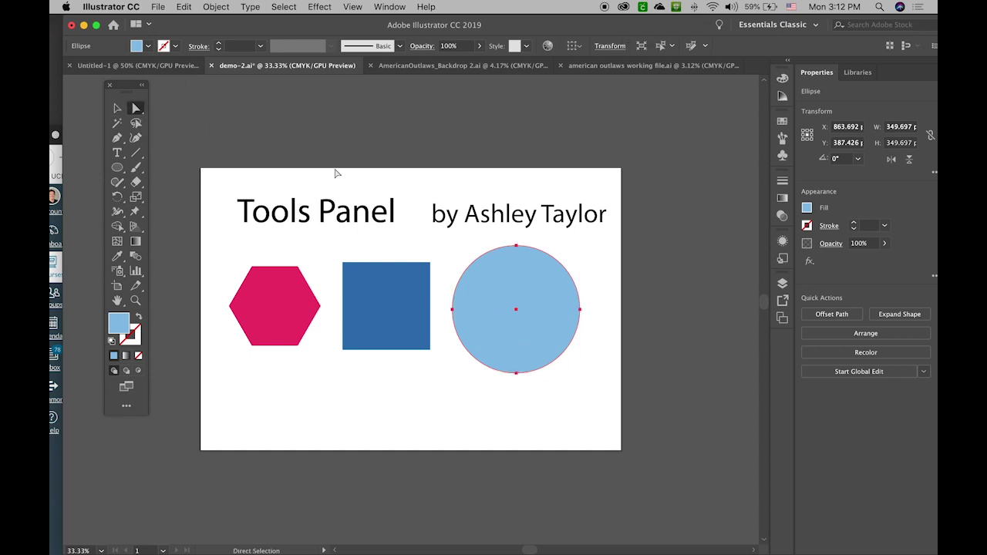
pyautogui.click(429, 263)
pyautogui.moveTo(430, 263)
pyautogui.mouseDown()
pyautogui.moveTo(397, 280)
pyautogui.moveTo(394, 326)
pyautogui.moveTo(420, 242)
pyautogui.moveTo(443, 248)
pyautogui.mouseUp()
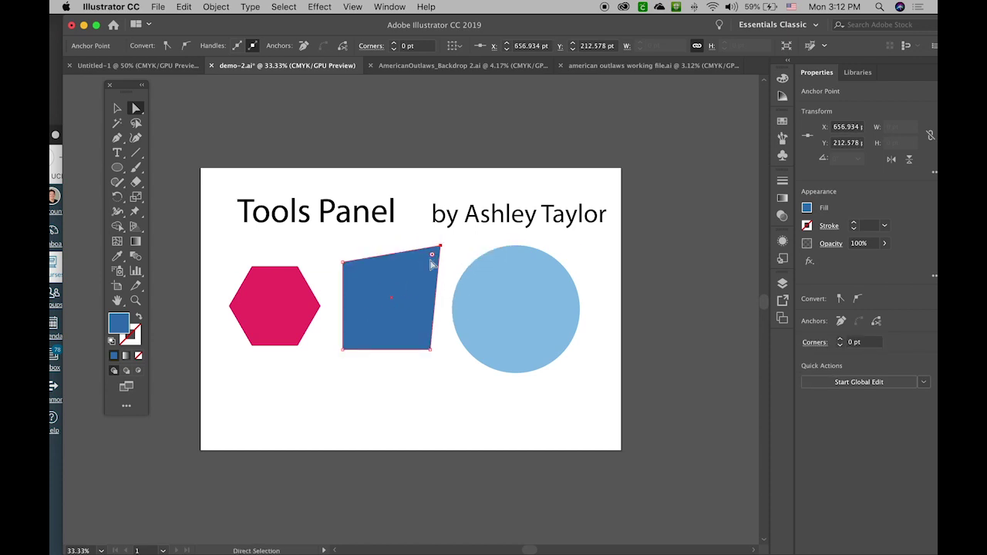
pyautogui.moveTo(432, 255); pyautogui.dragTo(342, 363)
pyautogui.click(417, 385)
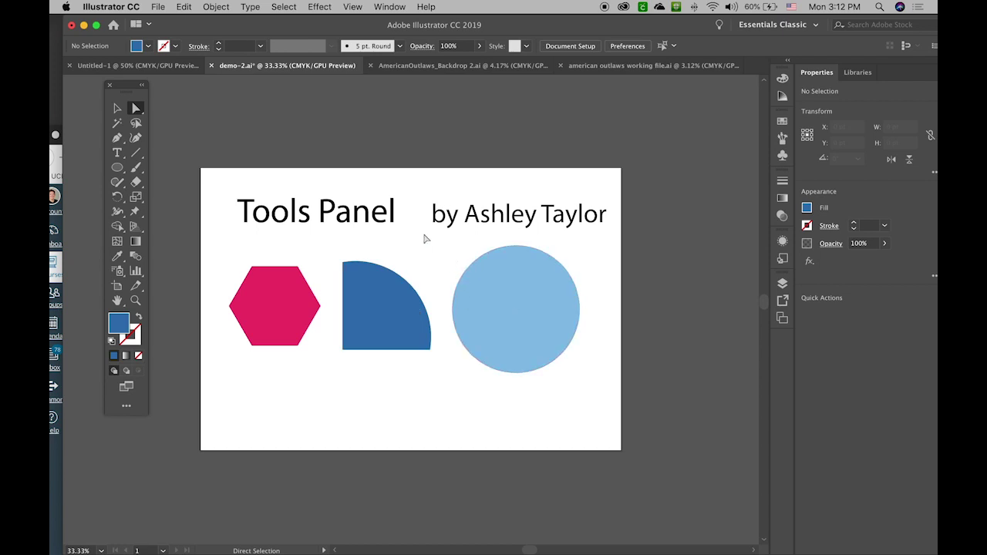
# - Undo the corner reshaping with Cmd+Z and Edit > Undo Move, restoring the plain square
pyautogui.press('super+z')
pyautogui.press('super+z')
pyautogui.press('super+z')
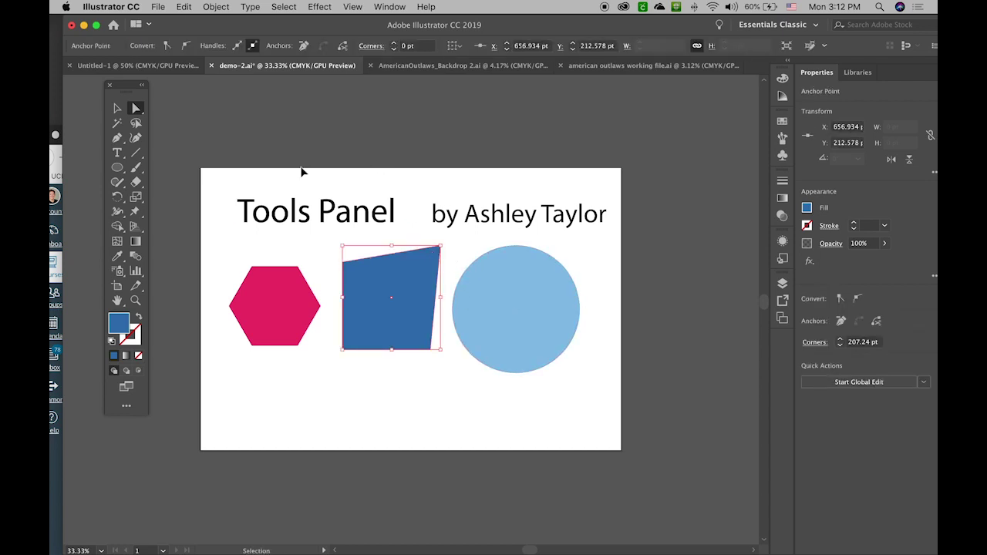
pyautogui.click(185, 6)
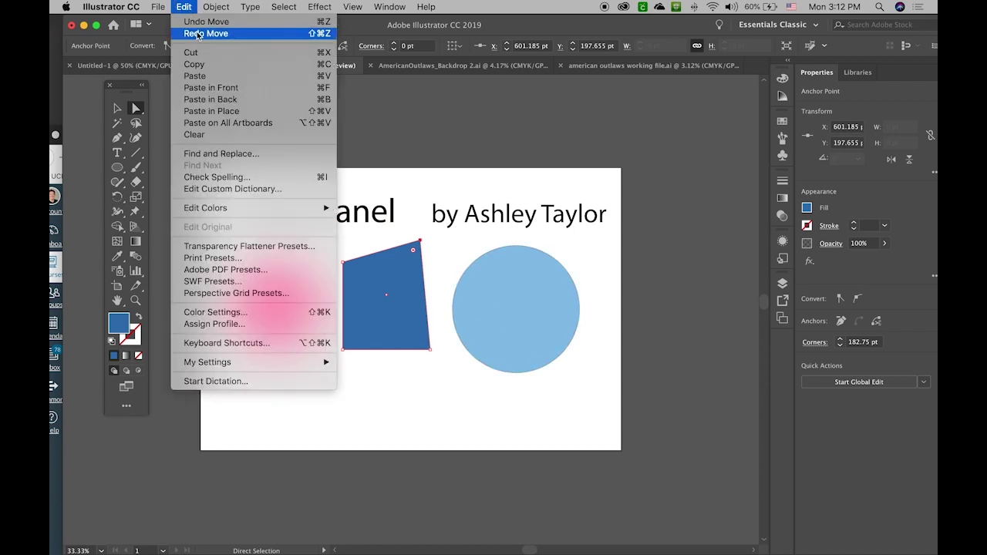
pyautogui.click(198, 21)
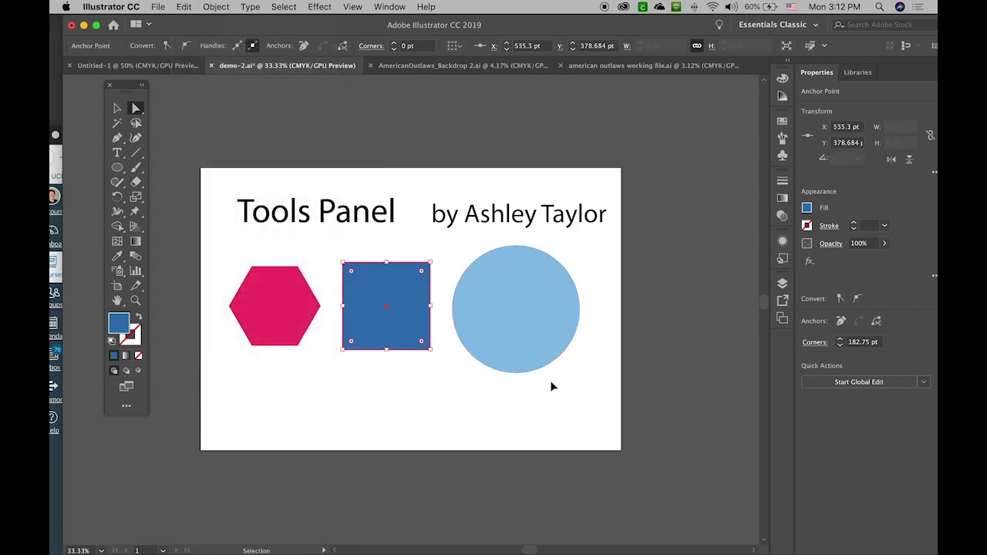
pyautogui.click(551, 386)
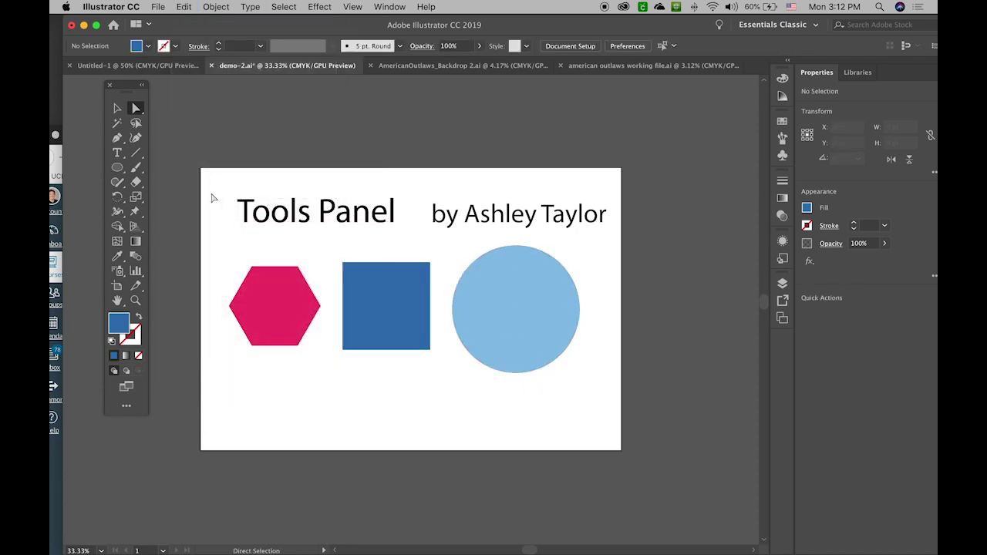
# - Start a Pen path below the hexagon with corner points along its bottom edge
pyautogui.click(118, 141)
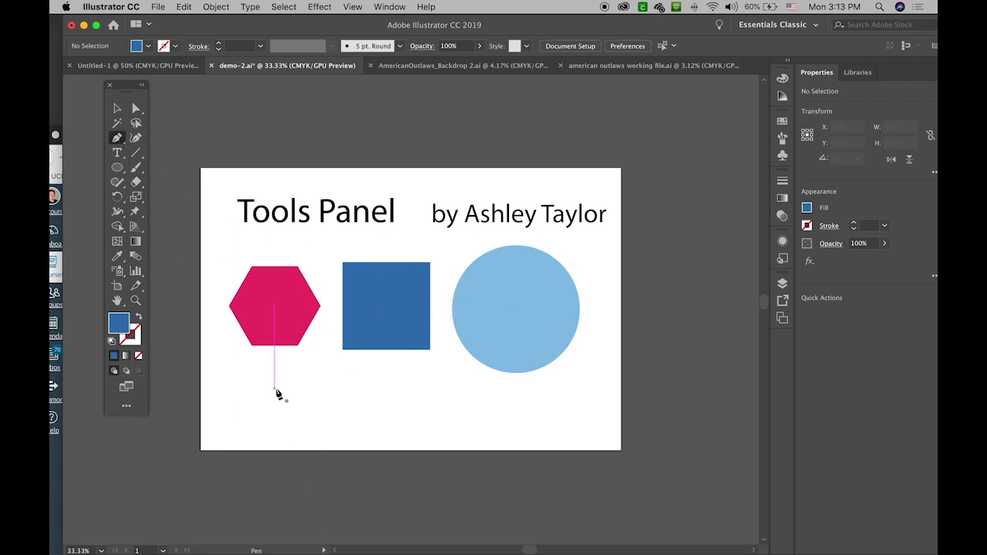
pyautogui.moveTo(274, 388); pyautogui.dragTo(344, 370)
pyautogui.click(408, 399)
pyautogui.click(389, 424)
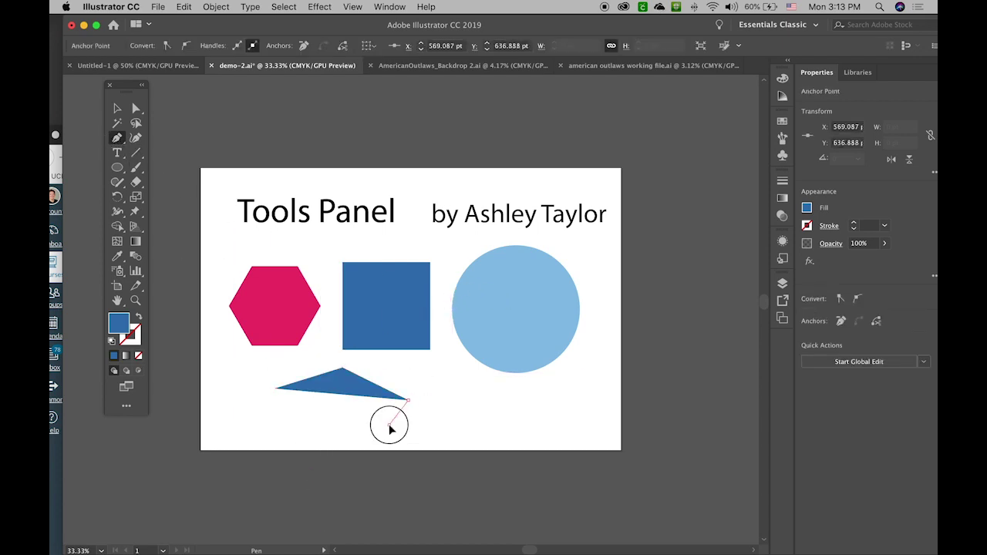
pyautogui.click(320, 464)
pyautogui.click(284, 472)
pyautogui.click(237, 442)
# - Extend the path up the left side with two curved points, close it, and move it right and down
pyautogui.click(212, 460)
pyautogui.click(176, 442)
pyautogui.click(163, 402)
pyautogui.moveTo(175, 350); pyautogui.dragTo(214, 326)
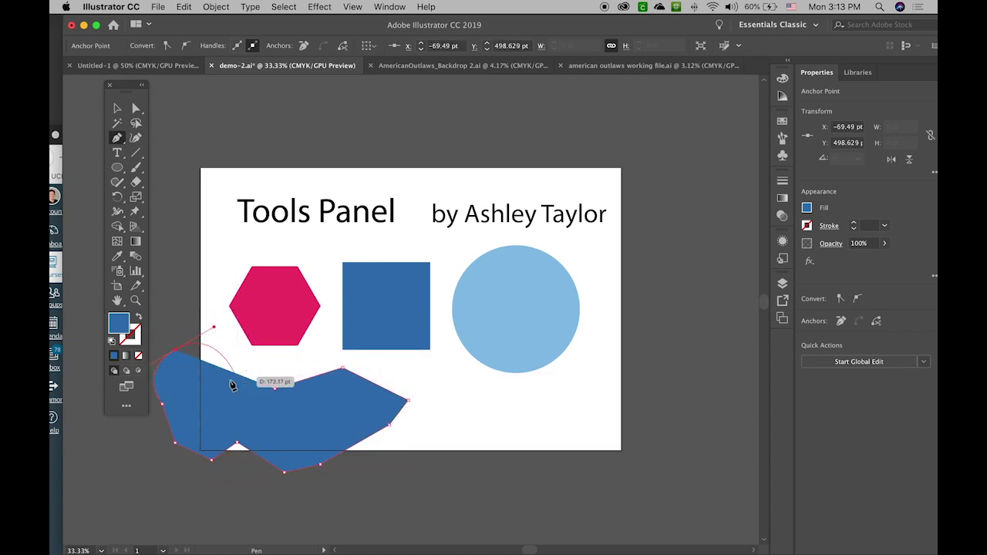
pyautogui.moveTo(221, 392); pyautogui.dragTo(259, 399)
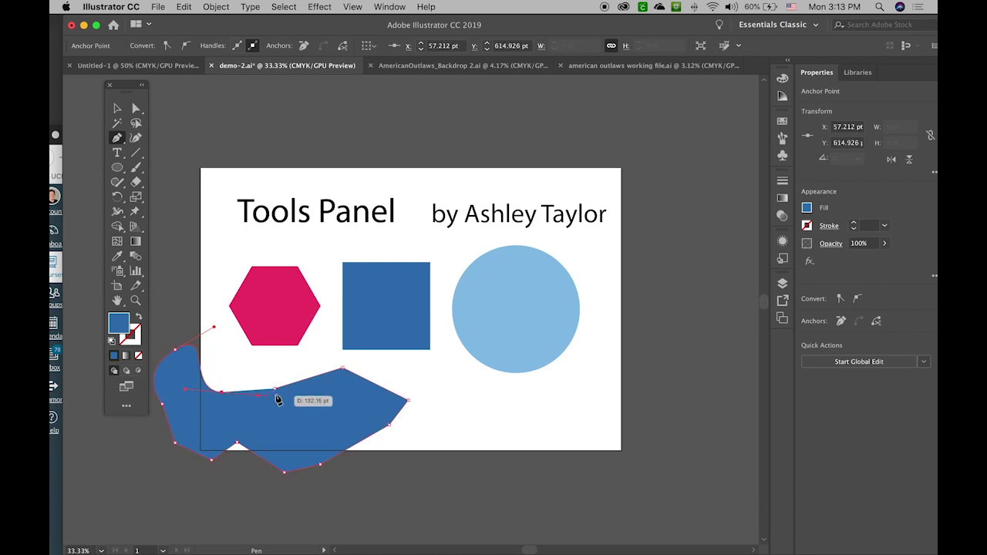
pyautogui.click(273, 387)
pyautogui.press('v')
pyautogui.moveTo(321, 405); pyautogui.dragTo(386, 432)
# - Extend the artboard's bottom edge downward so the blue shape fits inside
pyautogui.click(544, 458)
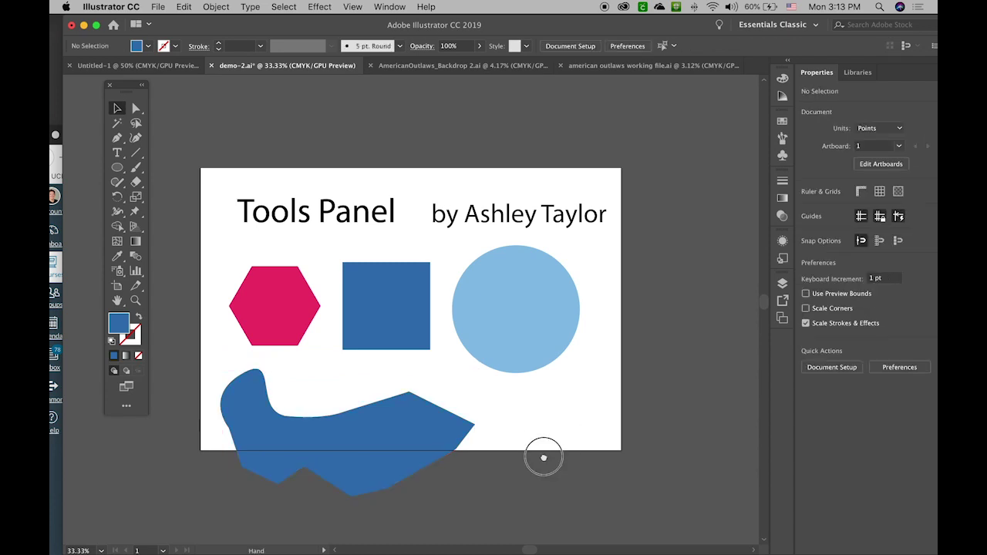
pyautogui.scroll(-2, 544, 458)
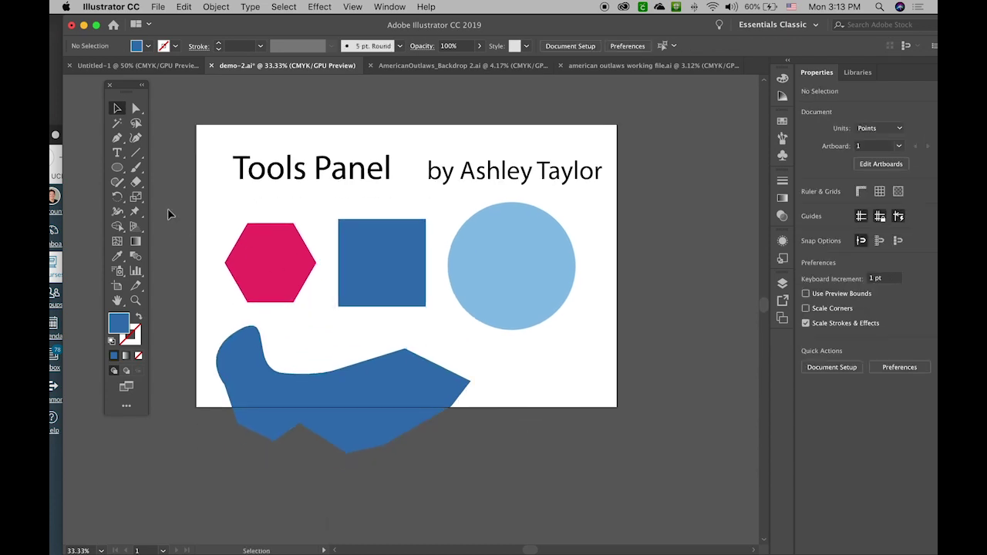
pyautogui.click(117, 285)
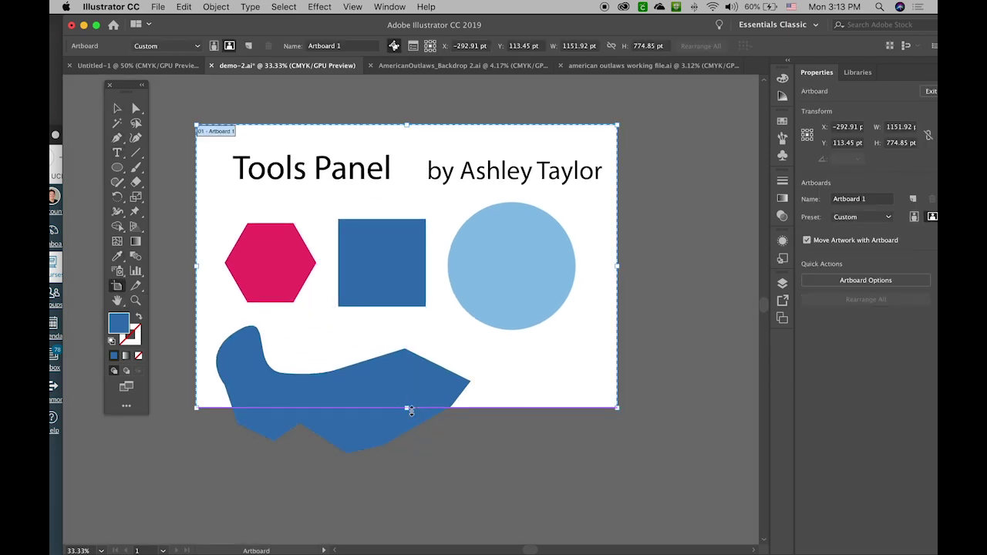
pyautogui.moveTo(409, 410); pyautogui.dragTo(410, 482)
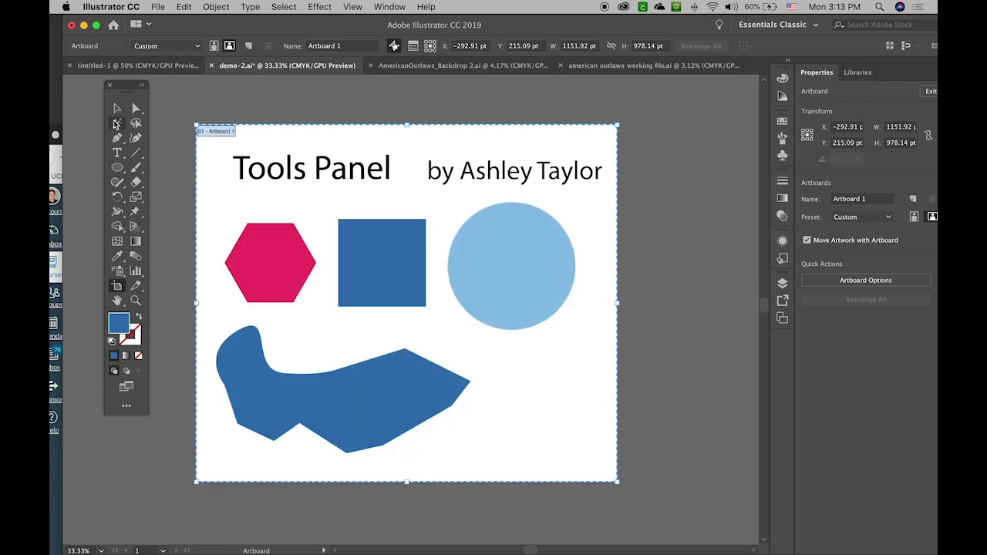
pyautogui.click(116, 109)
# - Round the blue shape's right, bottom and notch corners with live-corner widgets
pyautogui.click(378, 381)
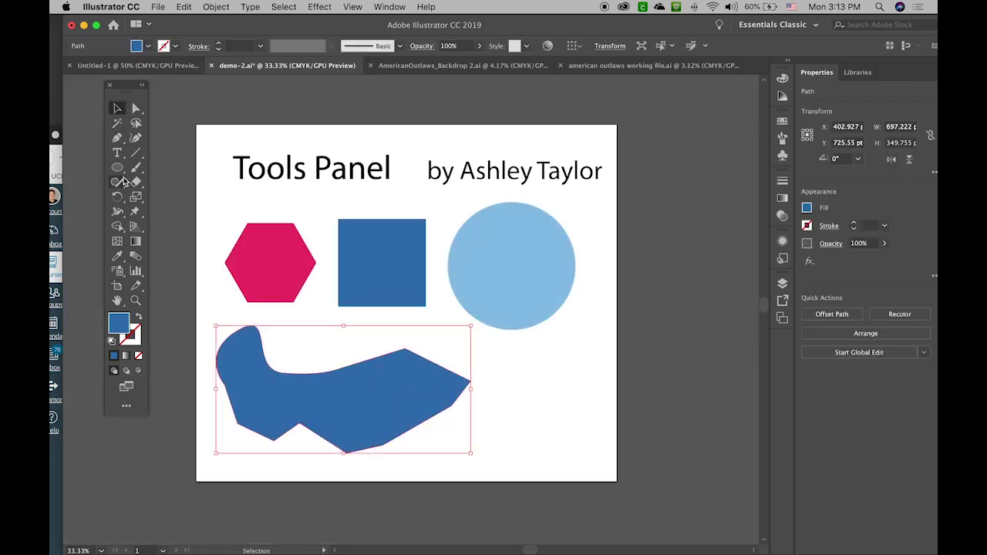
pyautogui.click(137, 110)
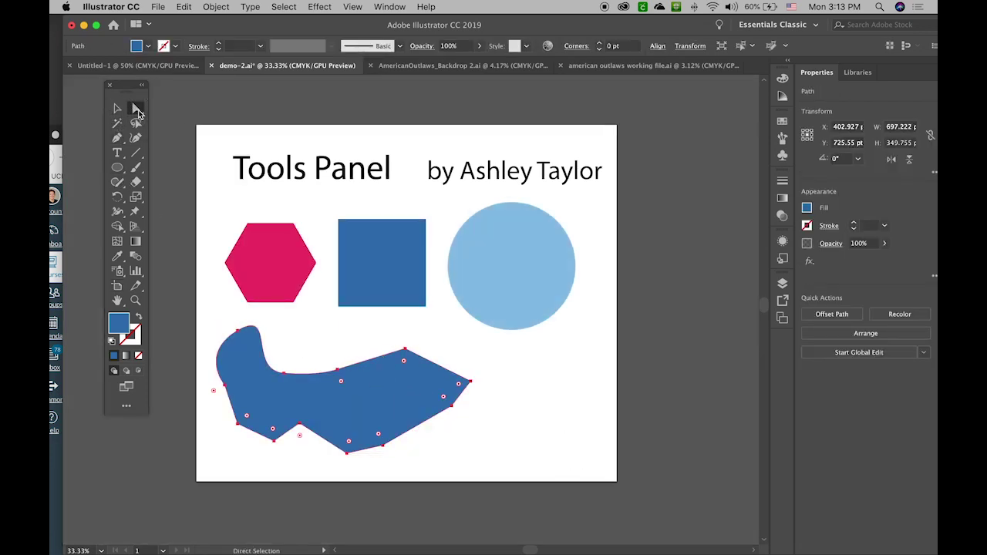
pyautogui.click(468, 381)
pyautogui.moveTo(460, 383); pyautogui.dragTo(321, 398)
pyautogui.click(347, 451)
pyautogui.moveTo(348, 443); pyautogui.dragTo(327, 279)
pyautogui.click(301, 429)
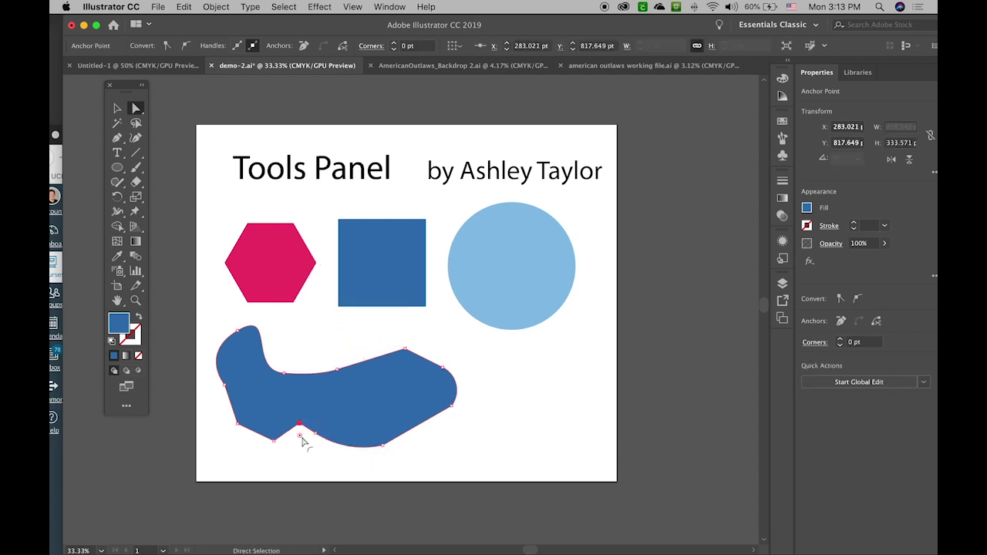
pyautogui.moveTo(302, 434); pyautogui.dragTo(300, 497)
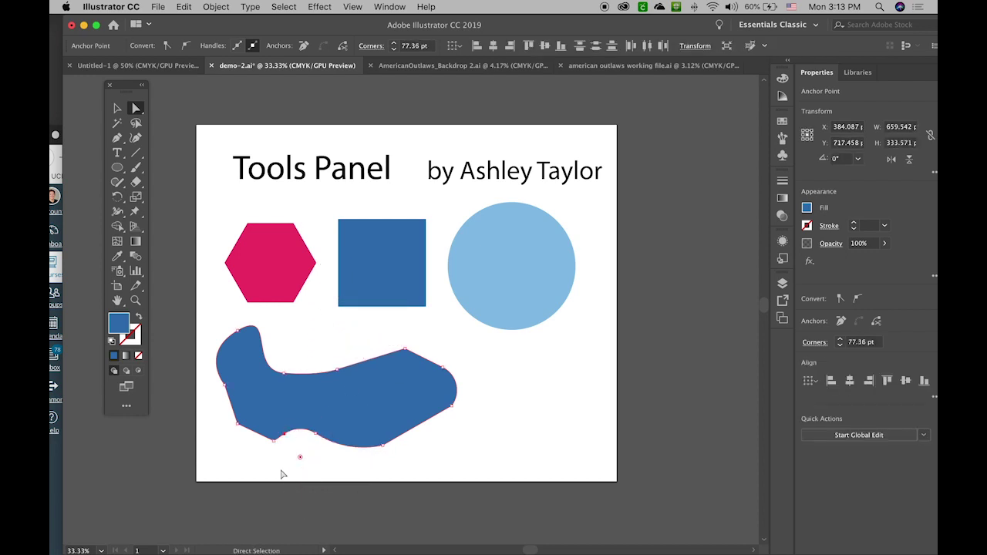
# - Round the remaining bottom and left corners, then reselect the whole blob
pyautogui.click(273, 430)
pyautogui.moveTo(274, 434); pyautogui.dragTo(280, 313)
pyautogui.click(227, 387)
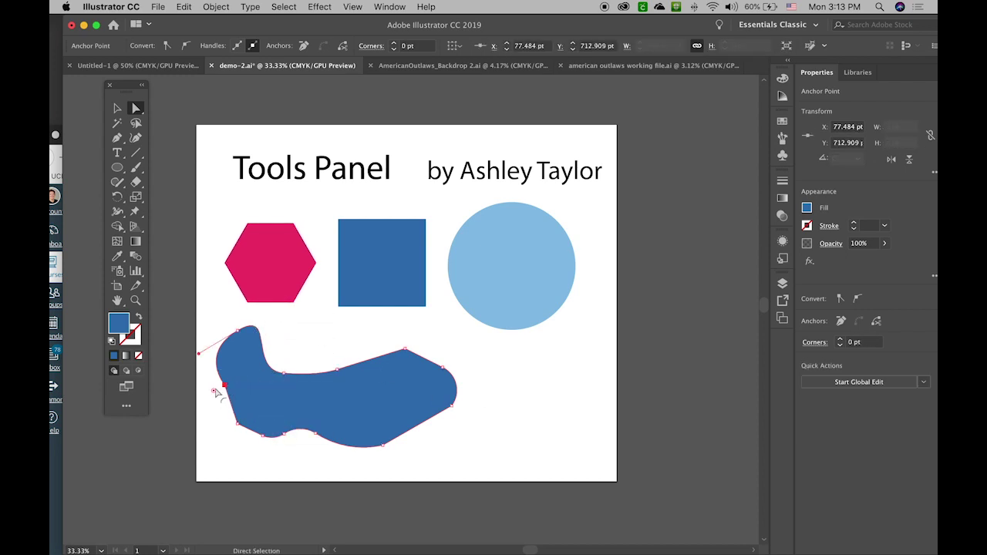
pyautogui.moveTo(216, 390); pyautogui.dragTo(115, 440)
pyautogui.click(552, 368)
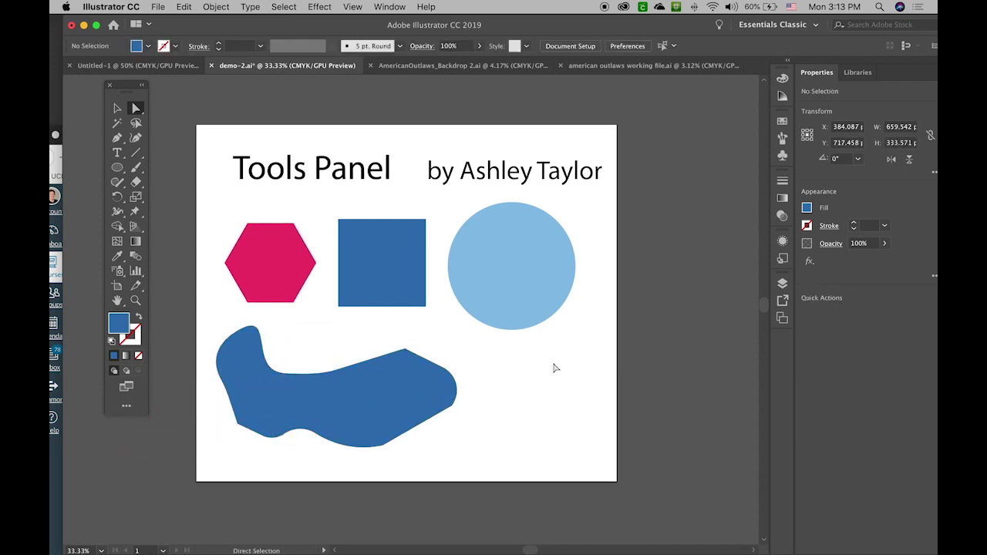
pyautogui.click(359, 390)
pyautogui.press('v')
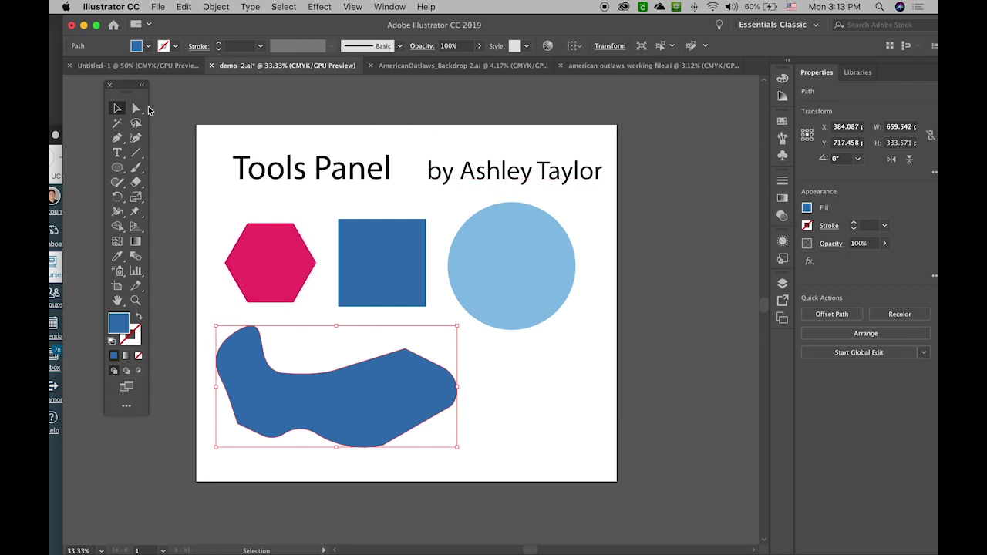
# - Add two anchor points on the blob's top edge with the Add Anchor Point tool
pyautogui.click(117, 138)
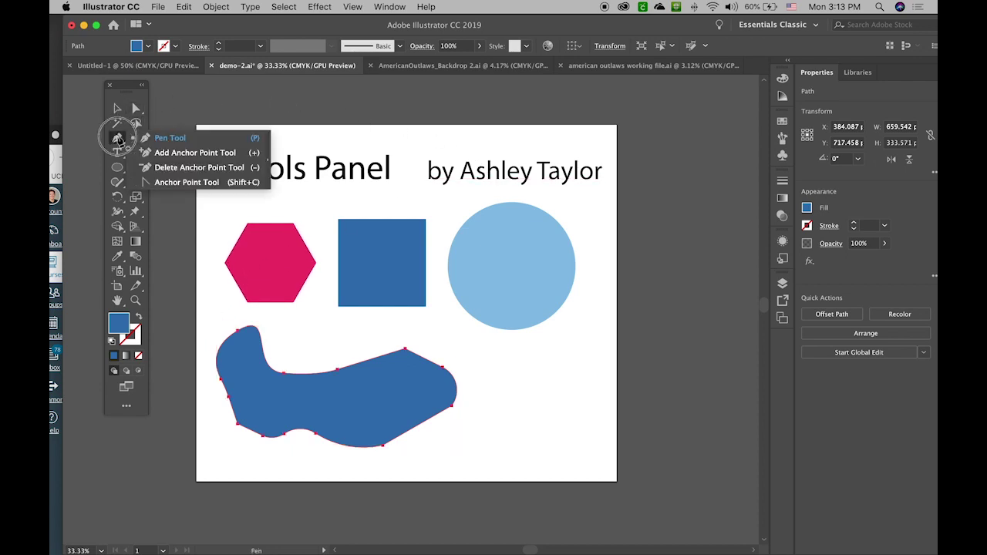
pyautogui.click(166, 154)
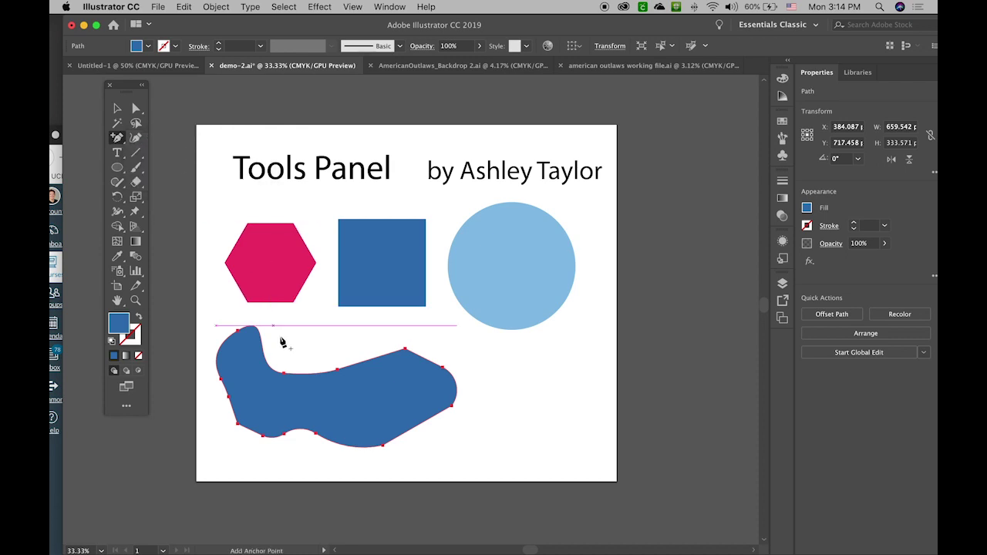
pyautogui.click(303, 373)
pyautogui.click(360, 362)
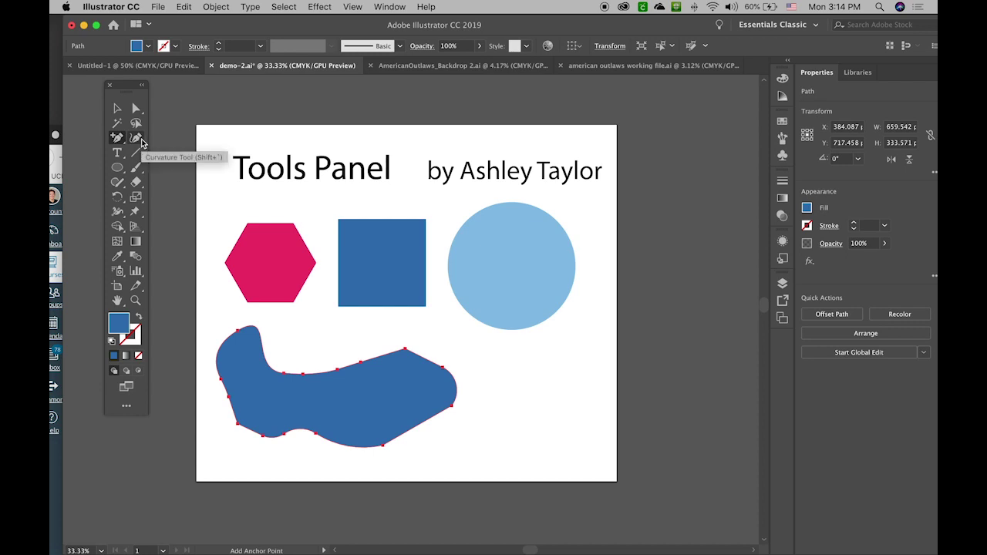
# - Draw a closed test shape with the Curvature tool right of the blob, then delete it
pyautogui.click(137, 138)
pyautogui.click(488, 345)
pyautogui.click(578, 373)
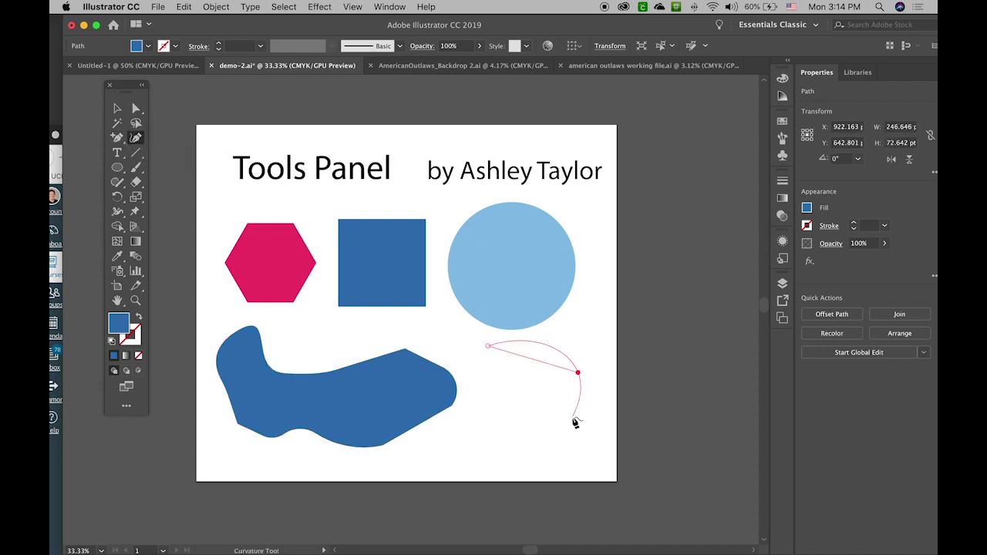
pyautogui.click(571, 417)
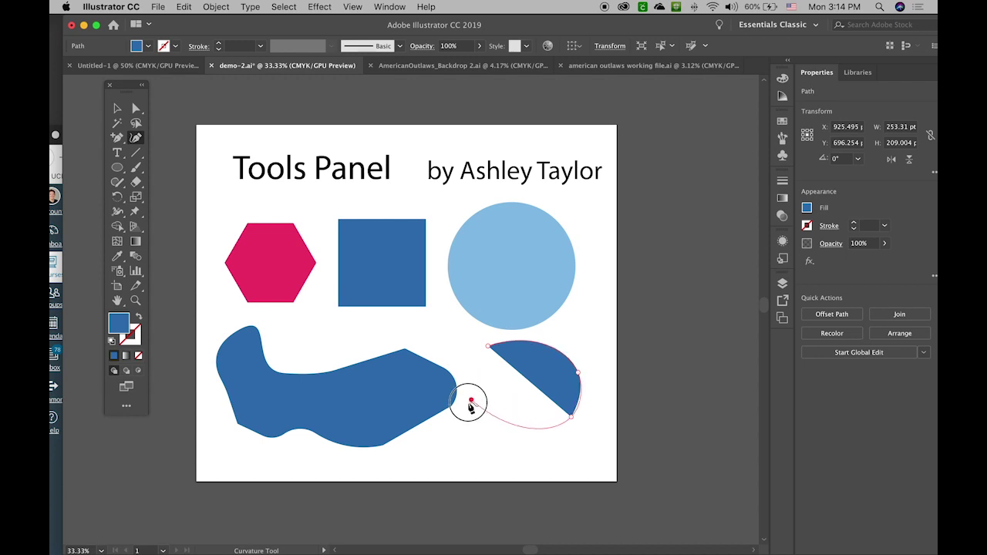
pyautogui.click(517, 403)
pyautogui.click(505, 422)
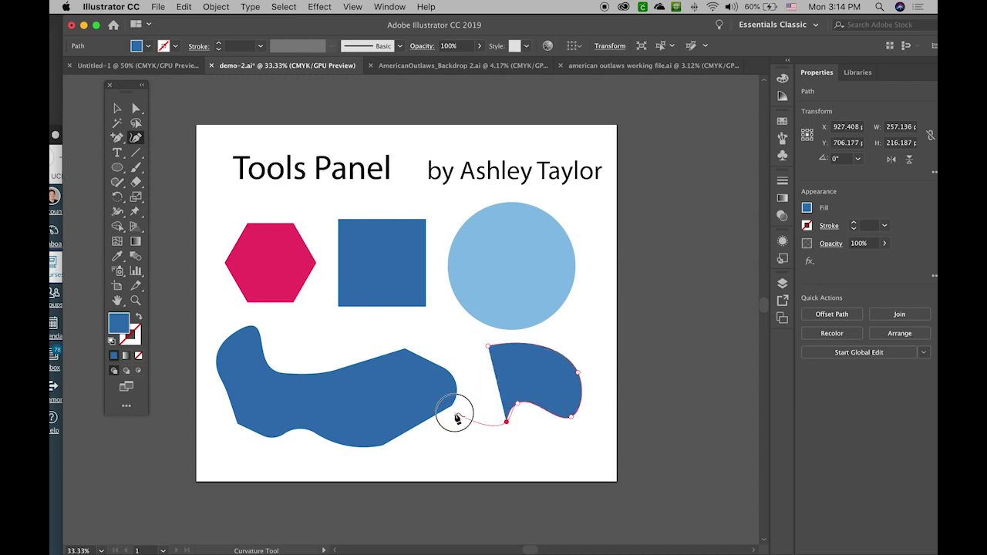
pyautogui.click(455, 412)
pyautogui.click(467, 337)
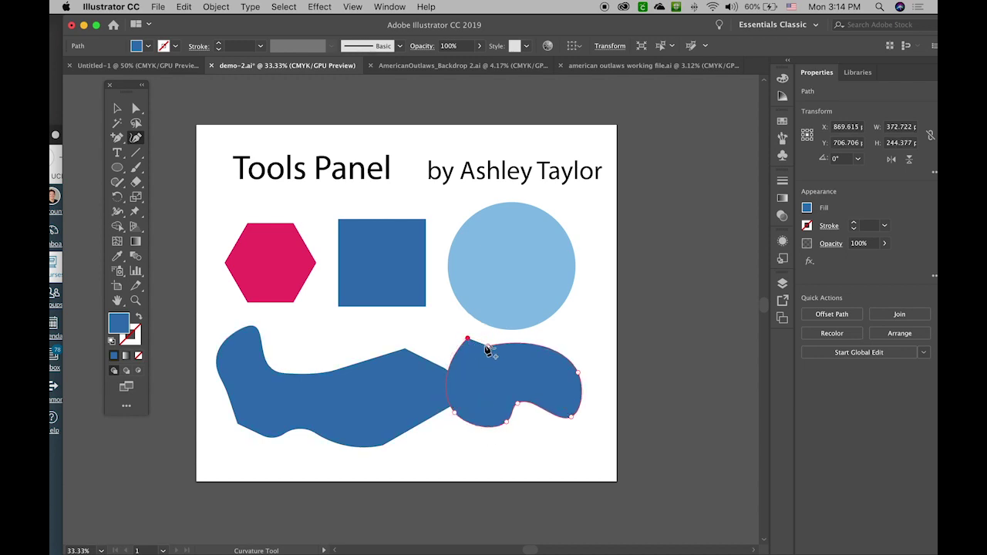
pyautogui.click(487, 347)
pyautogui.press('v')
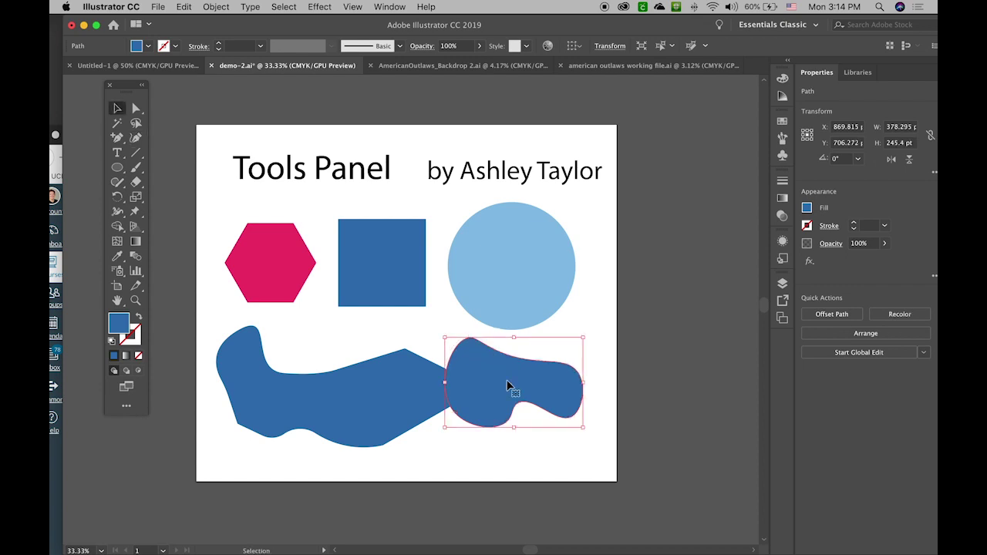
pyautogui.press('Delete')
# - Draw a straight diagonal line right of the blue blob with the Line Segment tool
pyautogui.click(443, 398)
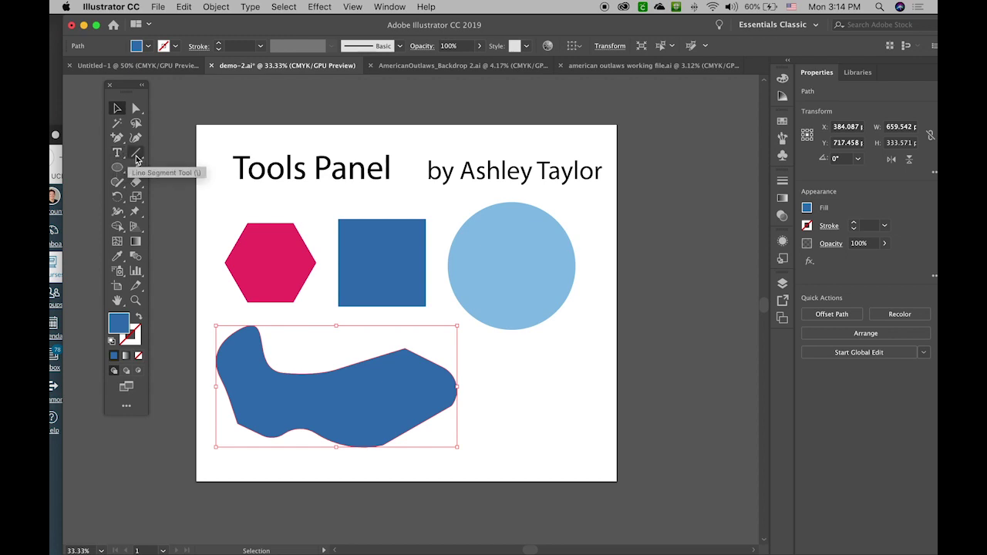
pyautogui.click(138, 157)
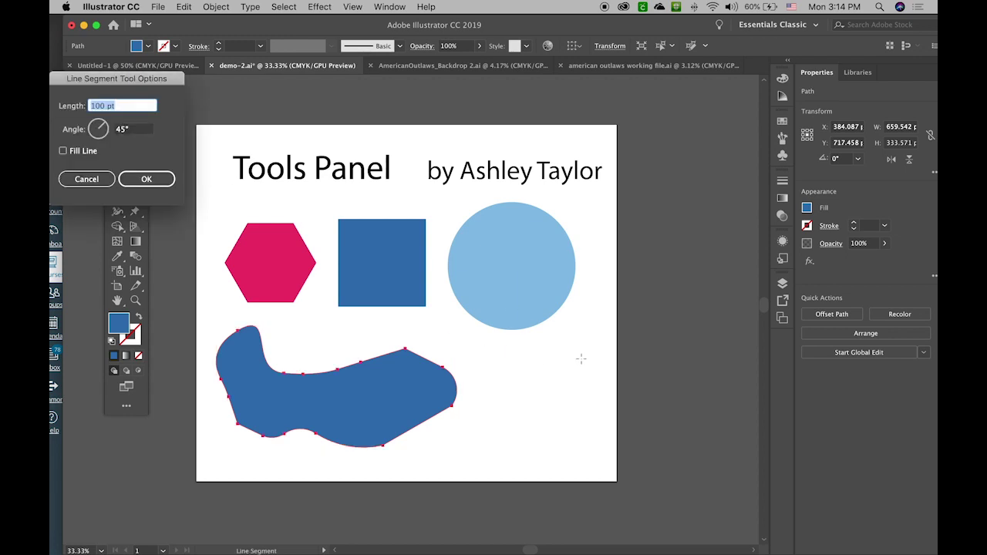
pyautogui.click(86, 179)
pyautogui.moveTo(462, 343); pyautogui.dragTo(582, 376)
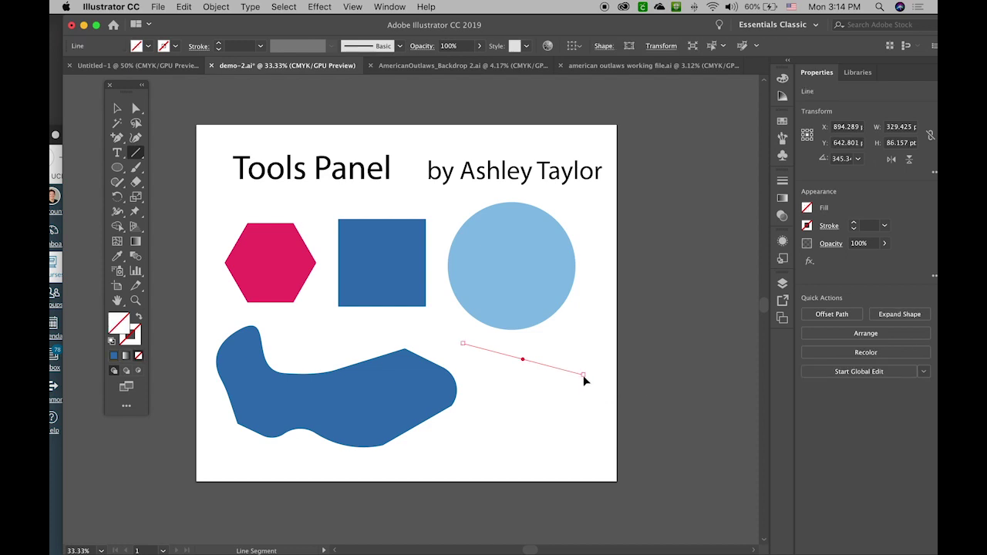
pyautogui.click(121, 169)
pyautogui.moveTo(121, 169); pyautogui.dragTo(189, 228)
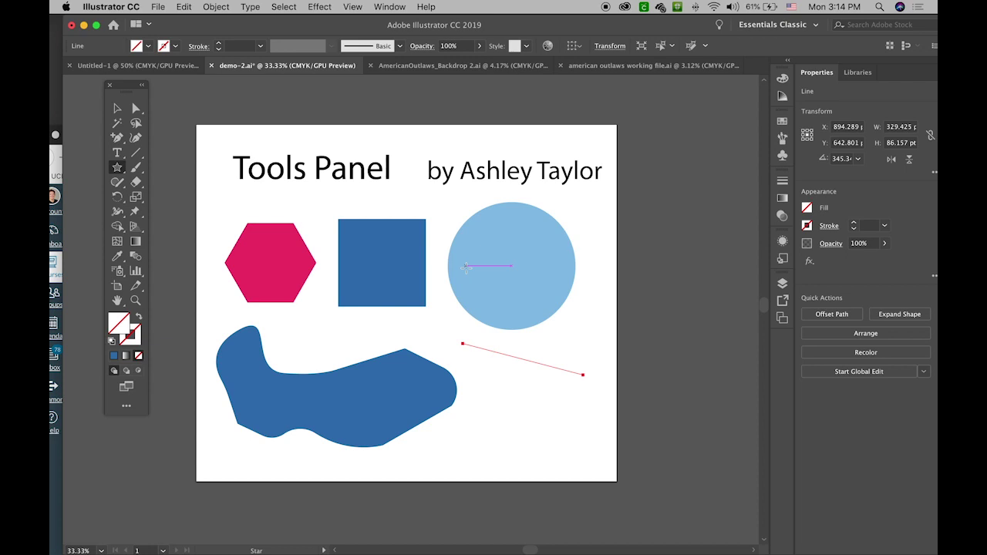
# - Create a nine-point star, enlarge it, and move it up toward the circle
pyautogui.click(491, 377)
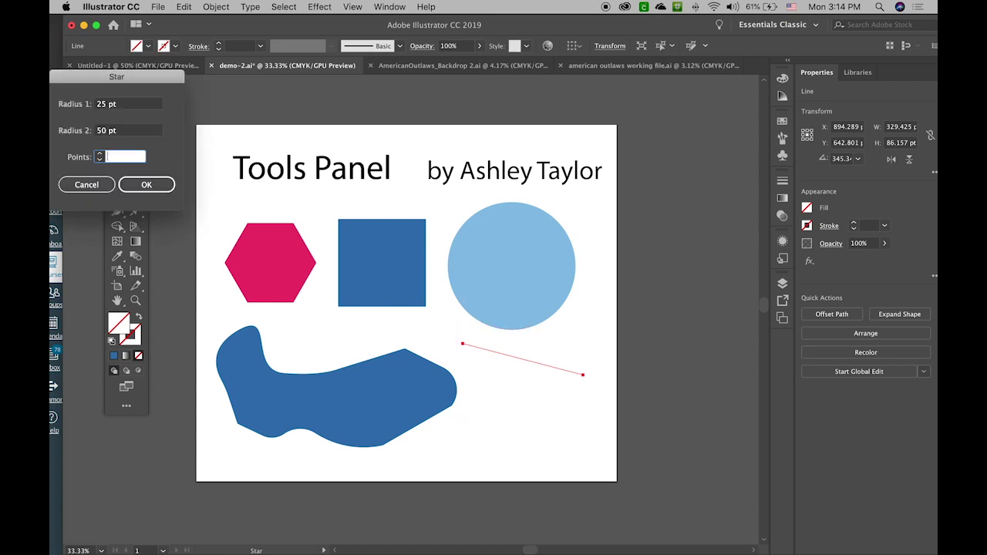
pyautogui.press('Return')
pyautogui.press('v')
pyautogui.moveTo(510, 396); pyautogui.dragTo(687, 511)
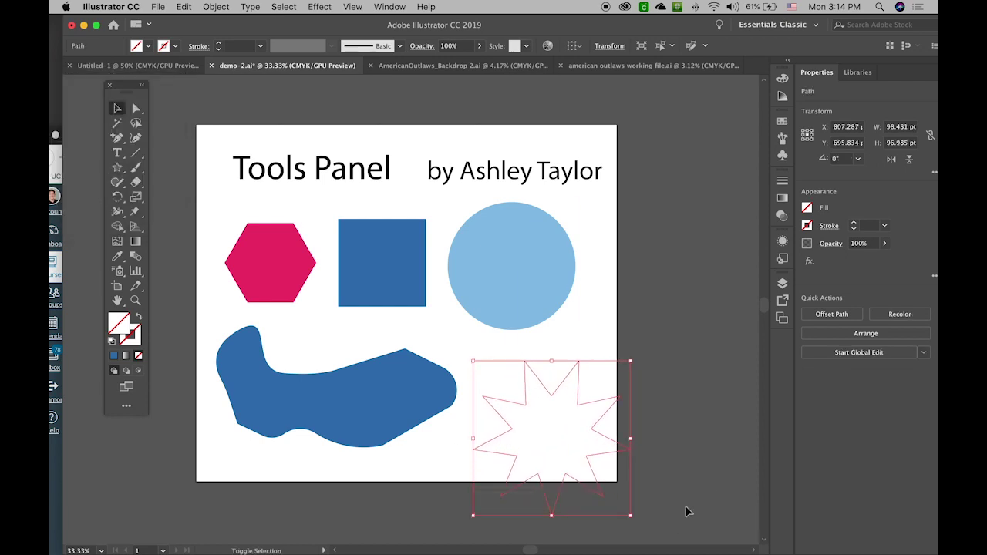
pyautogui.click(509, 388)
pyautogui.moveTo(583, 413); pyautogui.dragTo(558, 388)
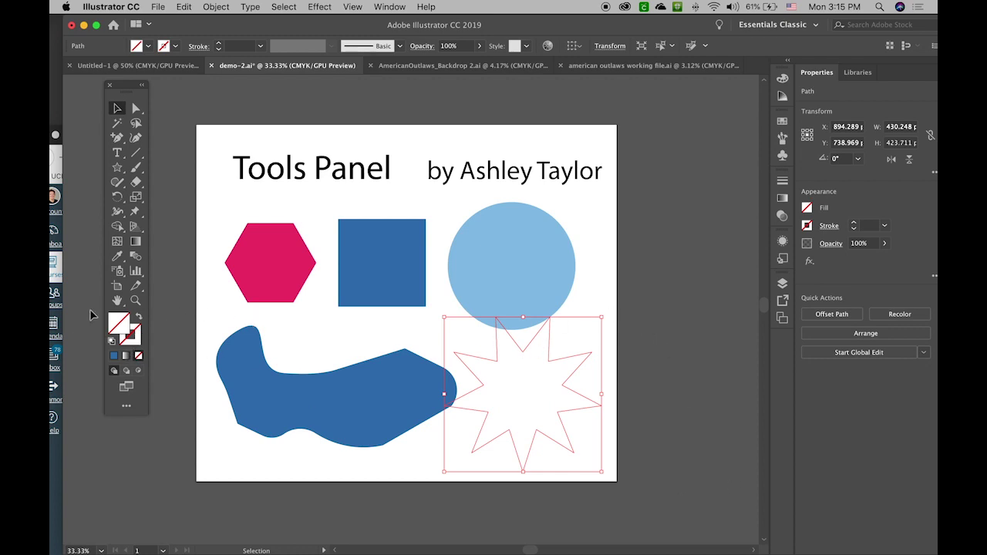
# - Fill the star with bright green from the Color Picker
pyautogui.doubleClick(117, 324)
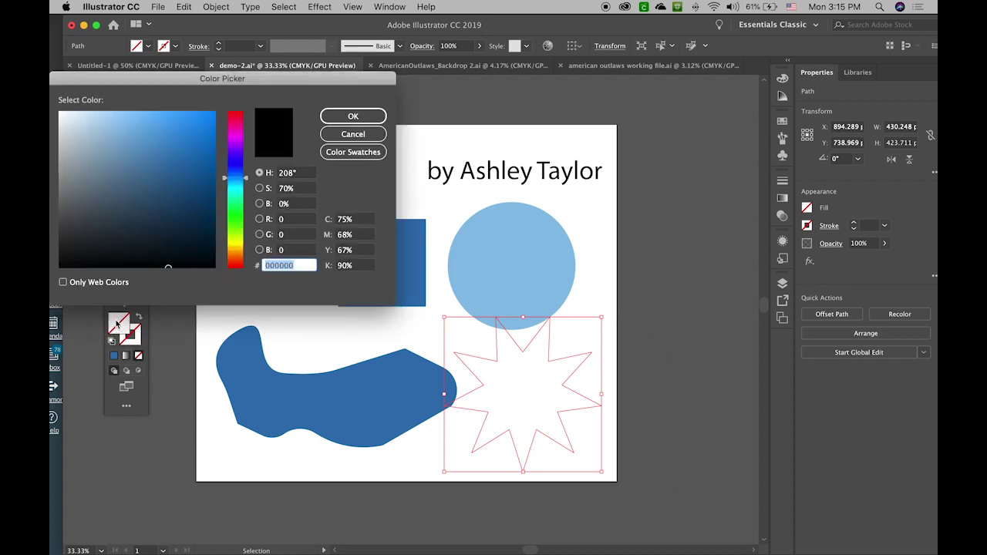
pyautogui.click(236, 230)
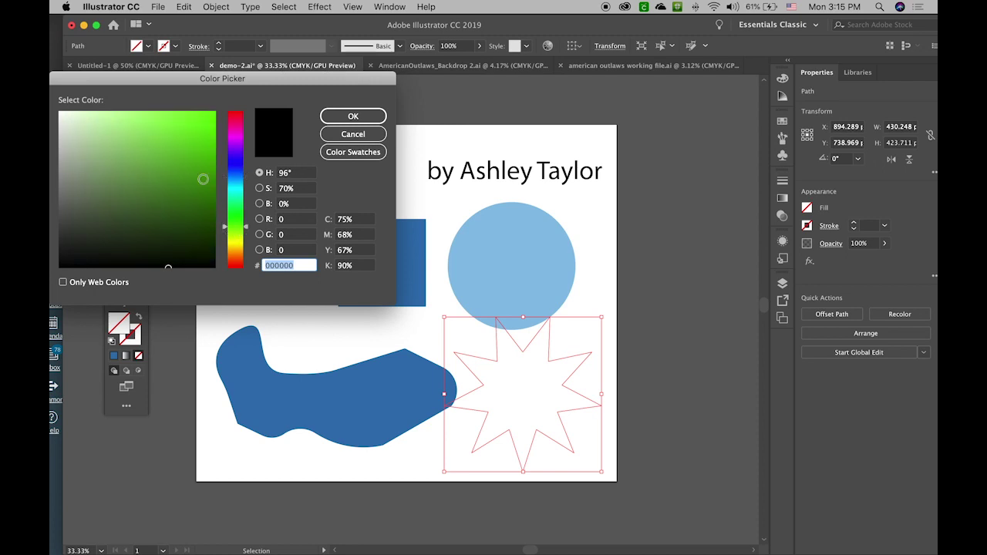
pyautogui.click(170, 122)
pyautogui.click(352, 115)
# - Shrink the star and centre it on the light-blue circle
pyautogui.click(739, 340)
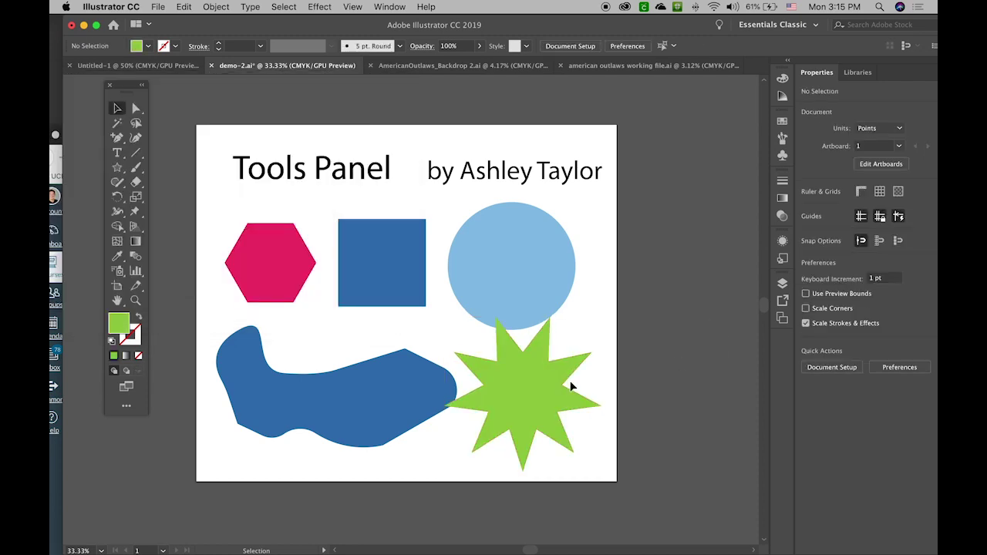
pyautogui.moveTo(566, 388); pyautogui.dragTo(543, 390)
pyautogui.moveTo(601, 316); pyautogui.dragTo(572, 344)
pyautogui.moveTo(498, 412); pyautogui.dragTo(502, 272)
# - Change the star's fill to grey-teal 6F8C8A
pyautogui.click(657, 279)
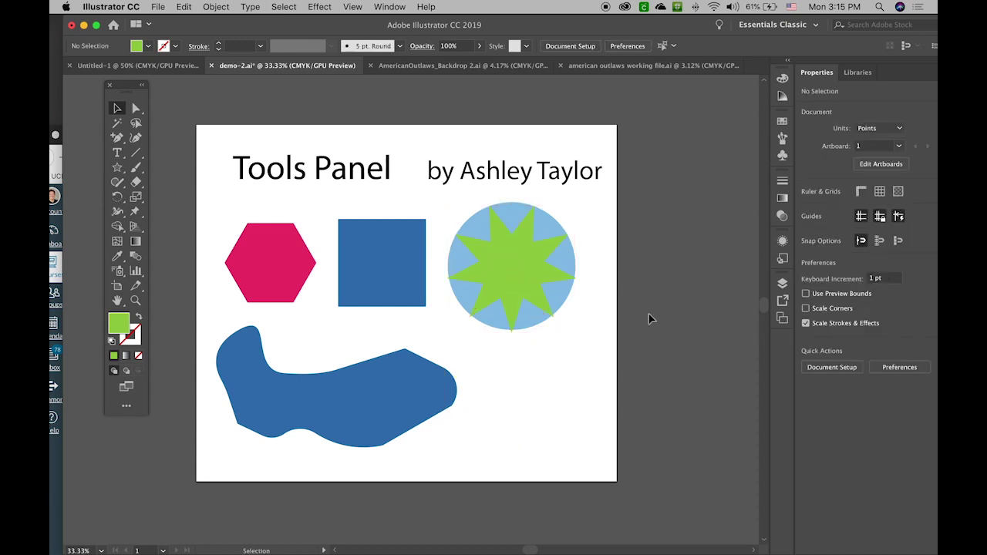
pyautogui.click(528, 282)
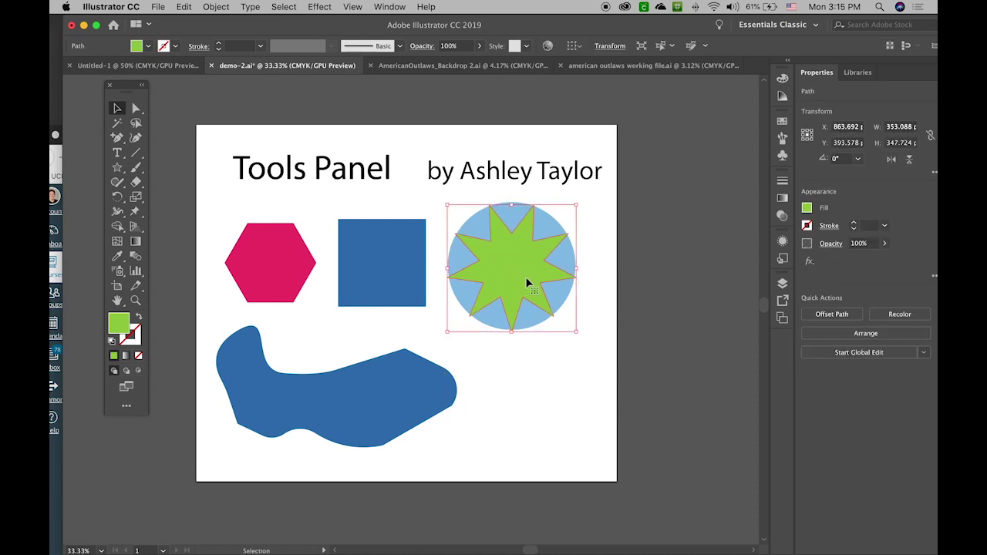
pyautogui.doubleClick(115, 330)
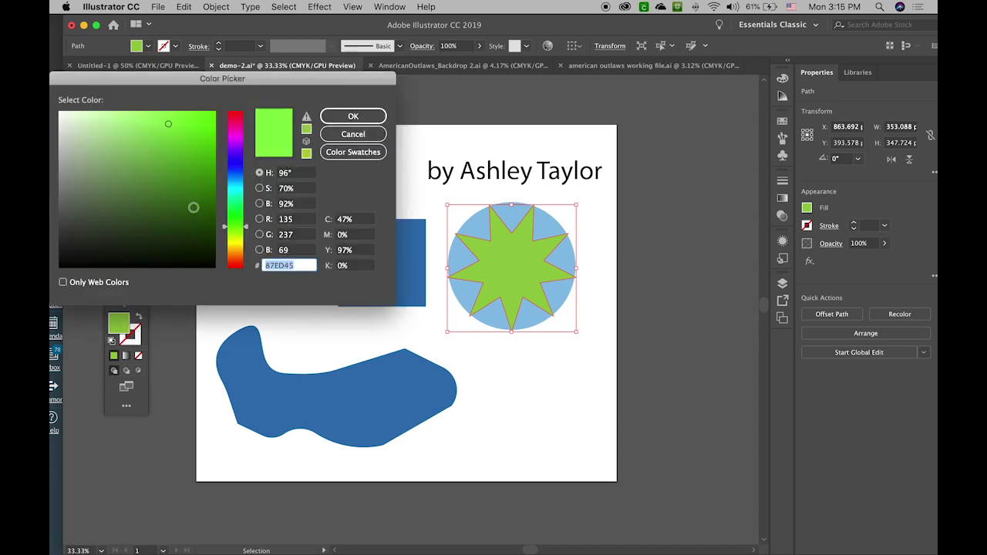
pyautogui.click(91, 181)
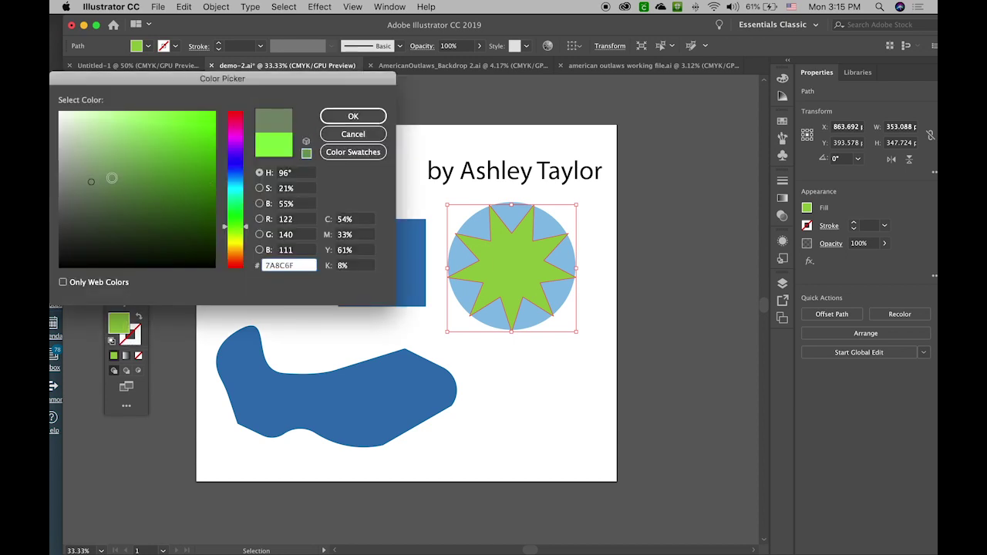
pyautogui.click(234, 196)
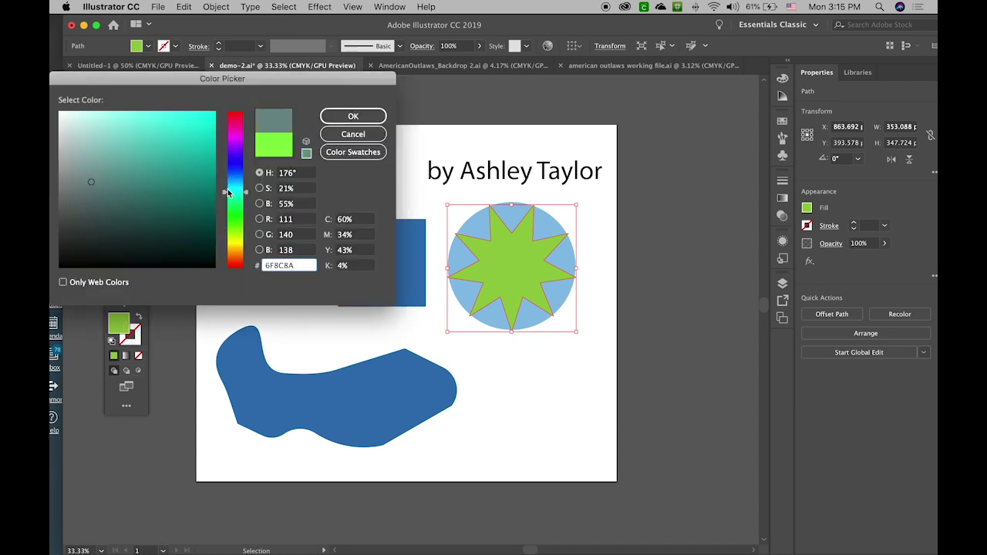
pyautogui.click(353, 116)
pyautogui.click(690, 285)
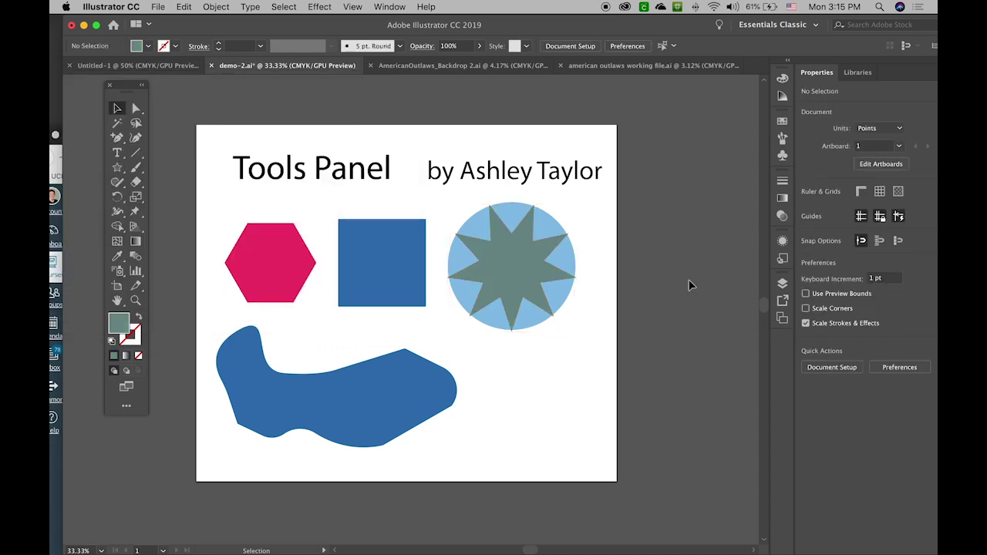
pyautogui.click(117, 183)
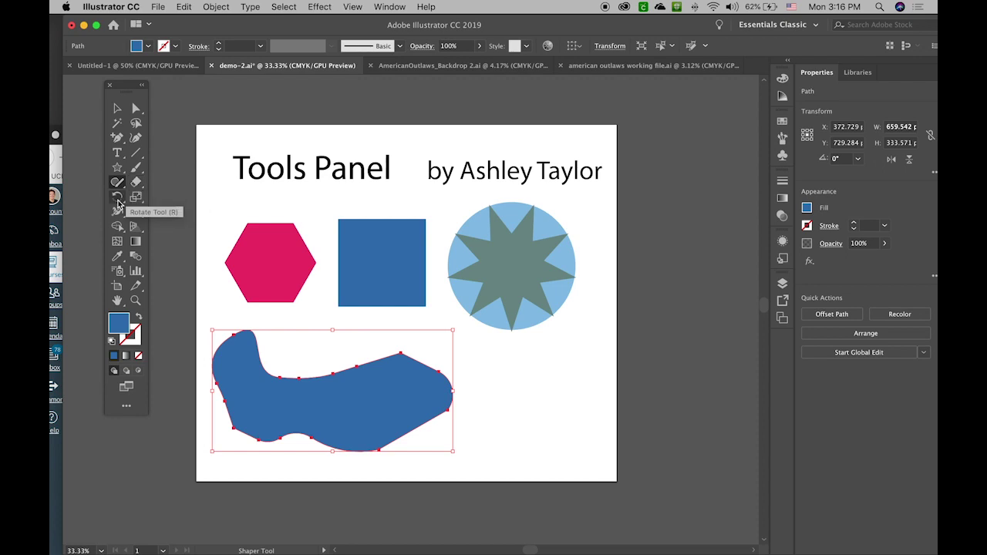
# - Slant the blue blob with the Shear tool
pyautogui.click(118, 202)
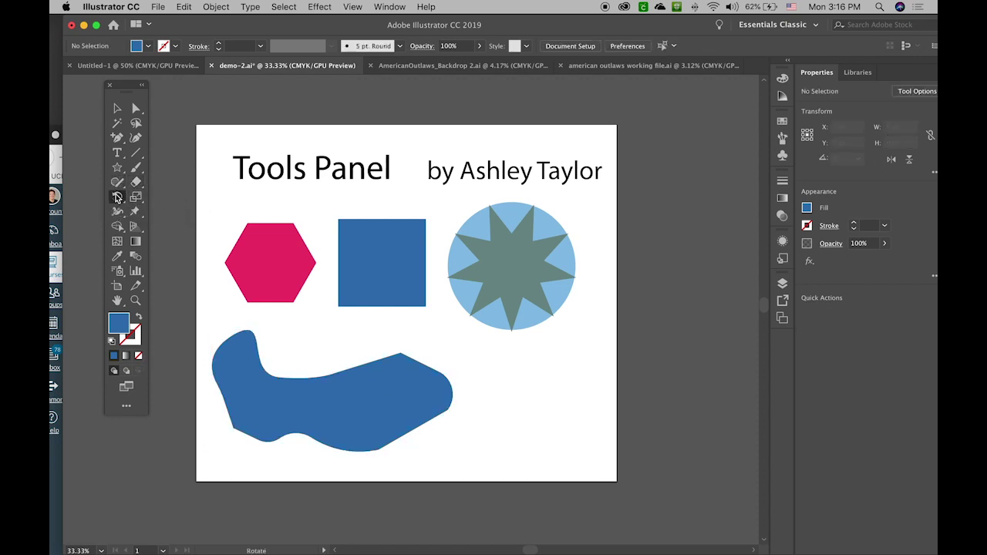
pyautogui.click(117, 197)
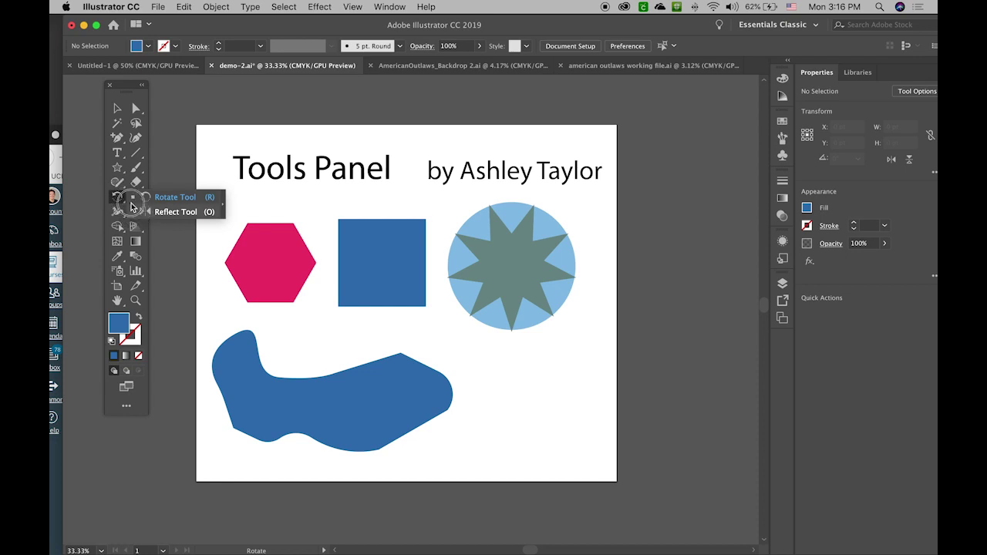
pyautogui.click(142, 179)
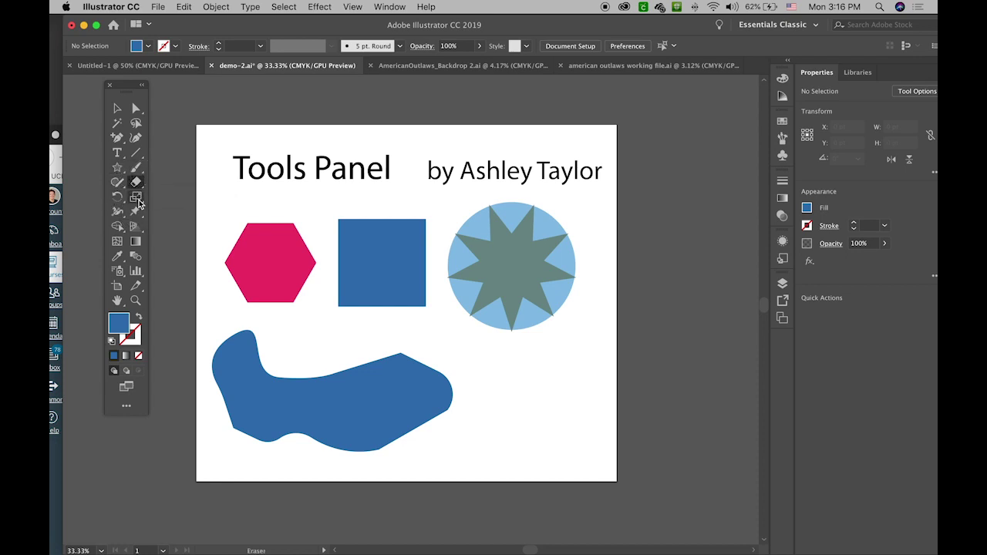
pyautogui.click(137, 199)
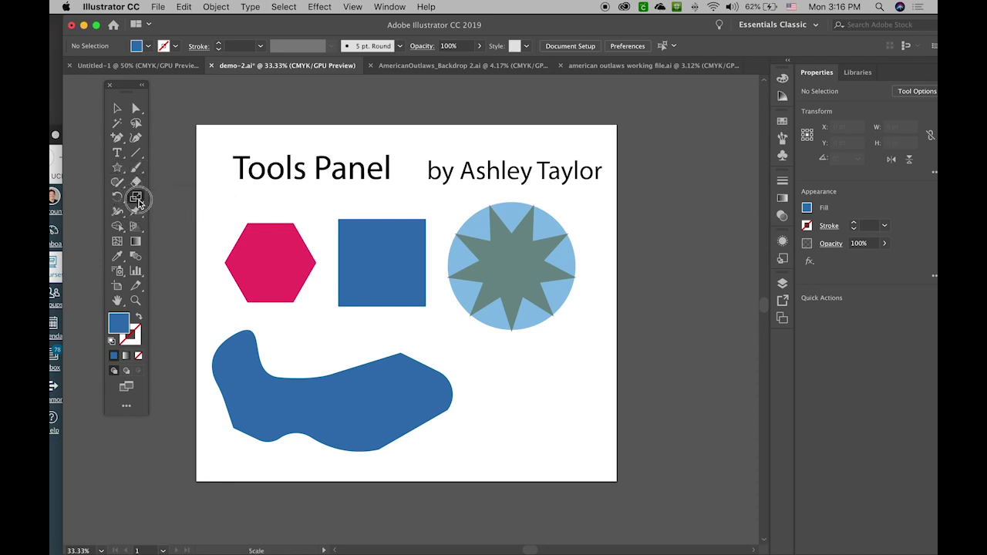
pyautogui.moveTo(139, 202); pyautogui.dragTo(158, 211)
pyautogui.press('v')
pyautogui.click(333, 403)
pyautogui.moveTo(415, 390); pyautogui.dragTo(398, 376)
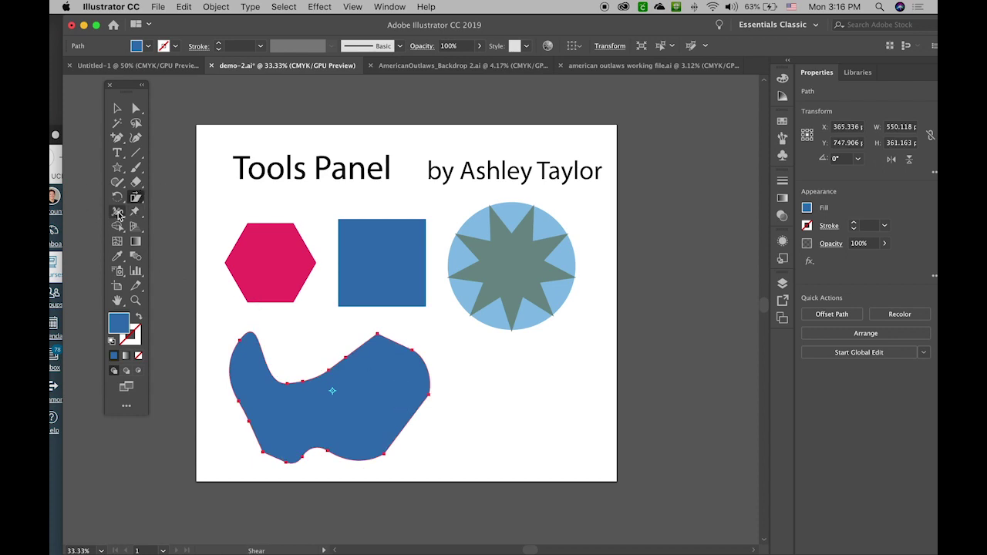
# - Warp the blob's top, right, bottom and left edges into lumpy bulges
pyautogui.click(118, 213)
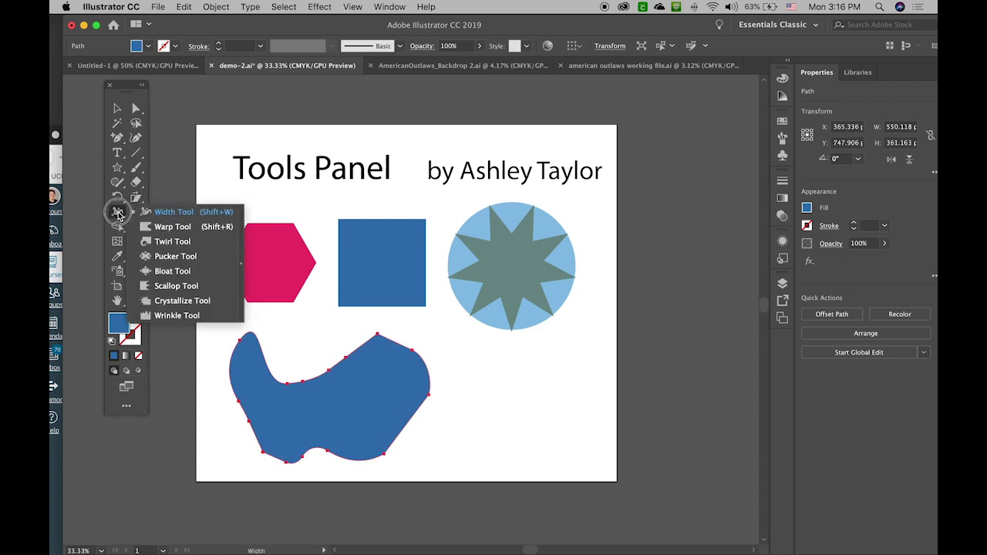
pyautogui.moveTo(118, 215); pyautogui.dragTo(173, 226)
pyautogui.moveTo(379, 368)
pyautogui.mouseDown()
pyautogui.moveTo(349, 342)
pyautogui.moveTo(320, 340)
pyautogui.mouseUp()
pyautogui.moveTo(414, 386)
pyautogui.mouseDown()
pyautogui.moveTo(415, 411)
pyautogui.moveTo(441, 425)
pyautogui.mouseUp()
pyautogui.moveTo(375, 462); pyautogui.dragTo(297, 452)
pyautogui.moveTo(224, 401); pyautogui.dragTo(213, 403)
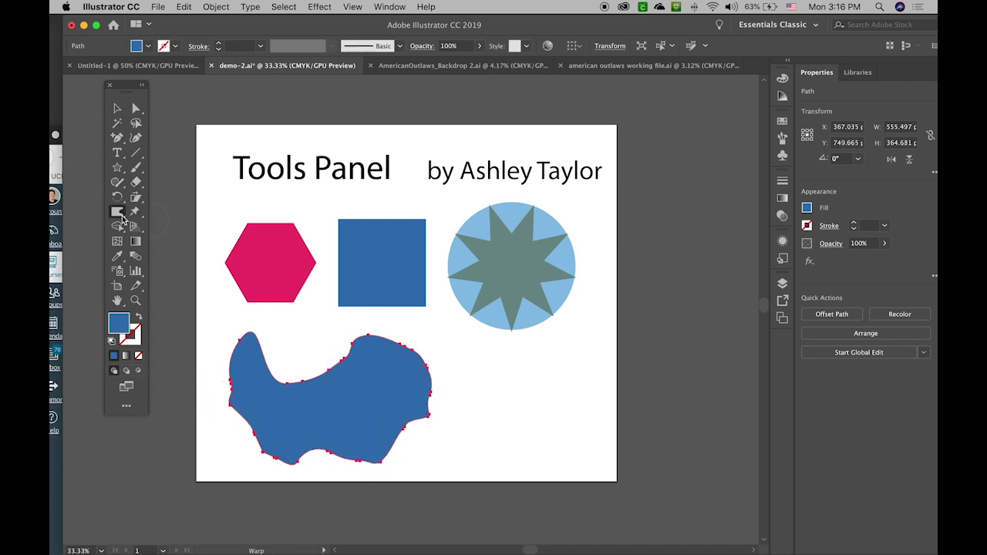
pyautogui.click(134, 213)
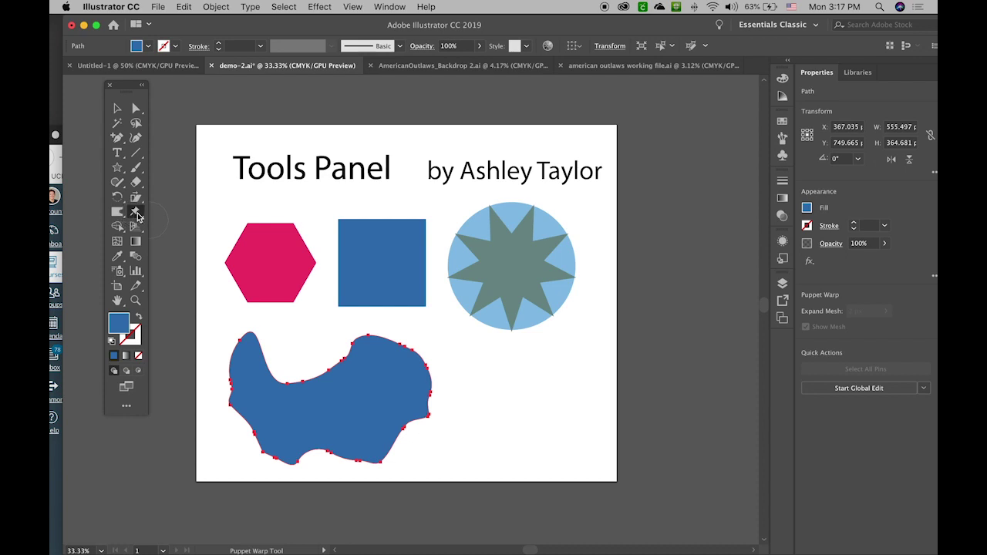
# - Pin the blob with Puppet Warp and drag its top-right, bottom and new centre pins to curl it
pyautogui.click(136, 216)
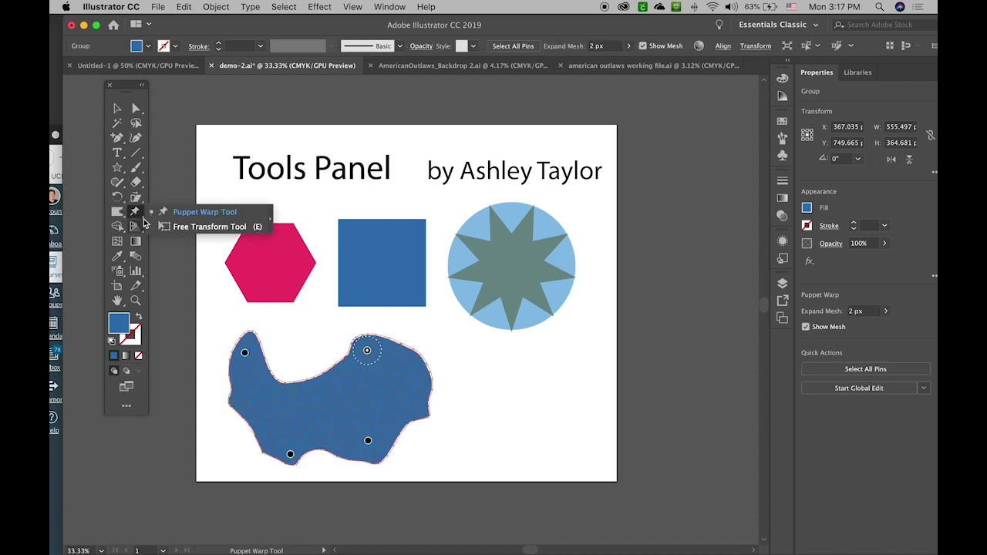
pyautogui.click(367, 350)
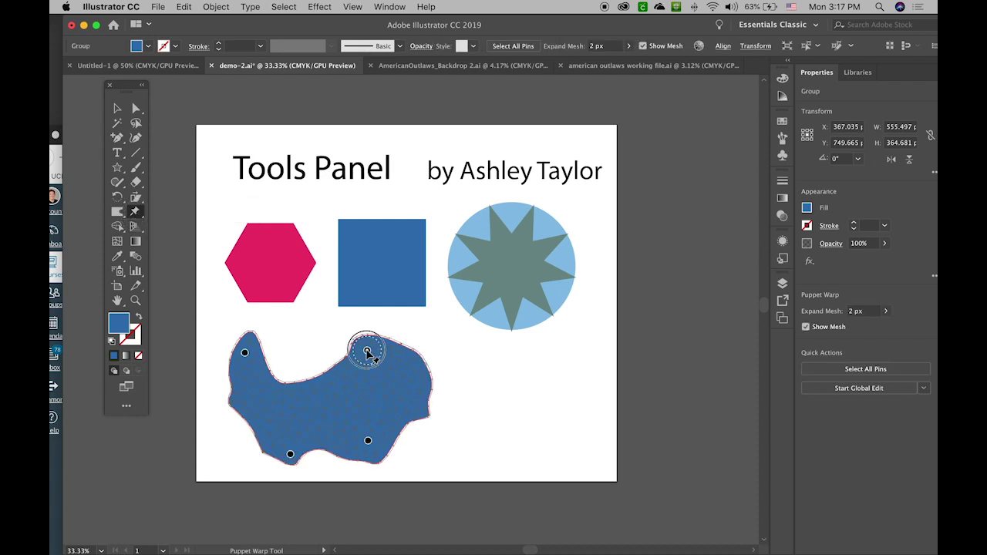
pyautogui.moveTo(368, 351); pyautogui.dragTo(306, 345)
pyautogui.moveTo(292, 457); pyautogui.dragTo(252, 454)
pyautogui.click(309, 409)
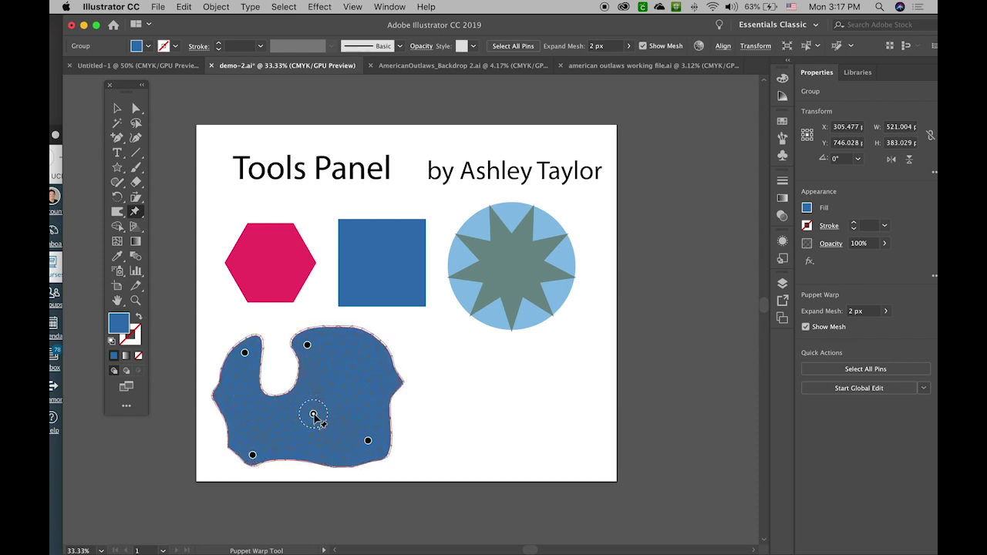
pyautogui.moveTo(309, 409); pyautogui.dragTo(346, 421)
# - Expand the Tools Panel title text into outline shapes via Object > Expand
pyautogui.click(118, 108)
pyautogui.click(308, 166)
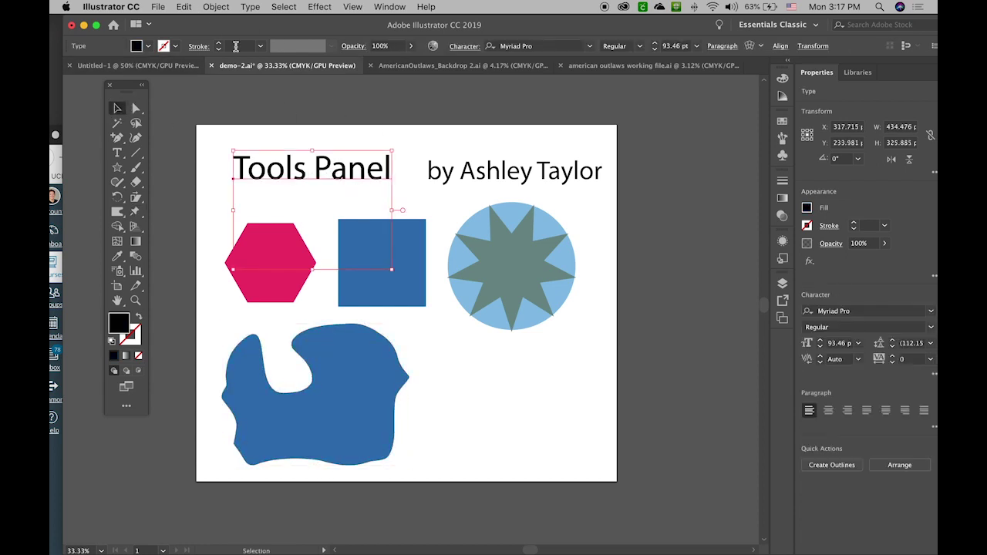
pyautogui.click(217, 6)
pyautogui.click(223, 130)
pyautogui.click(165, 249)
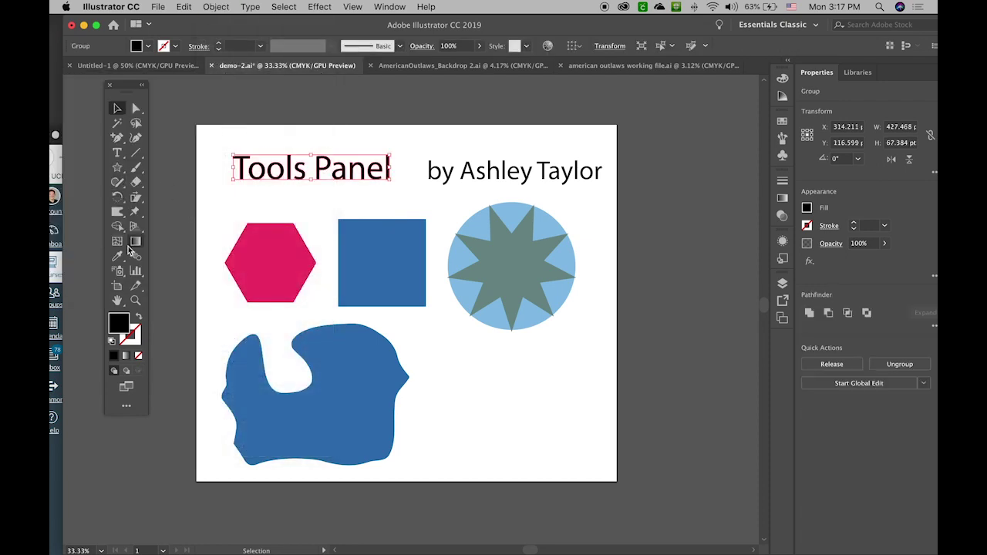
# - Pin the zoomed-in letter s with Puppet Warp and pull its top into a tall hook
pyautogui.click(135, 212)
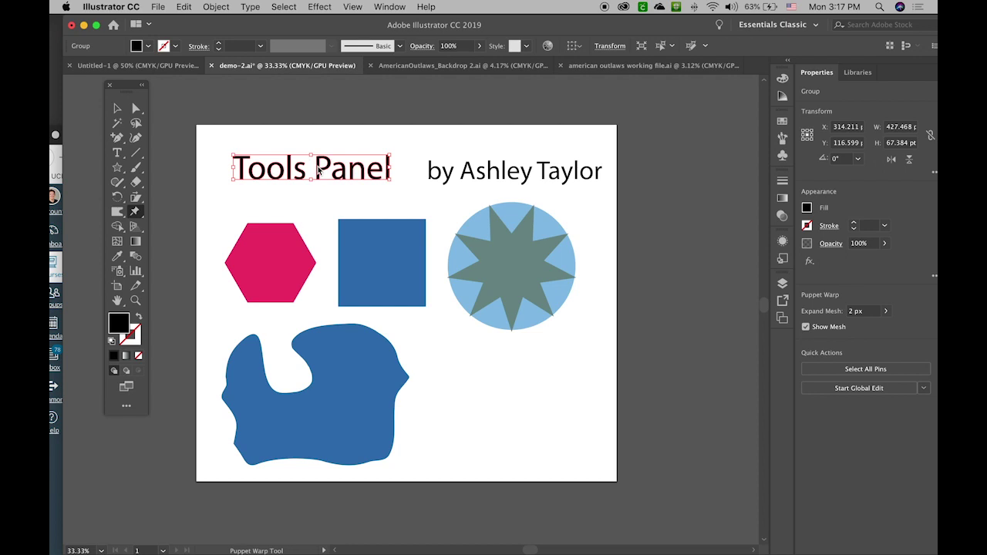
pyautogui.click(341, 176)
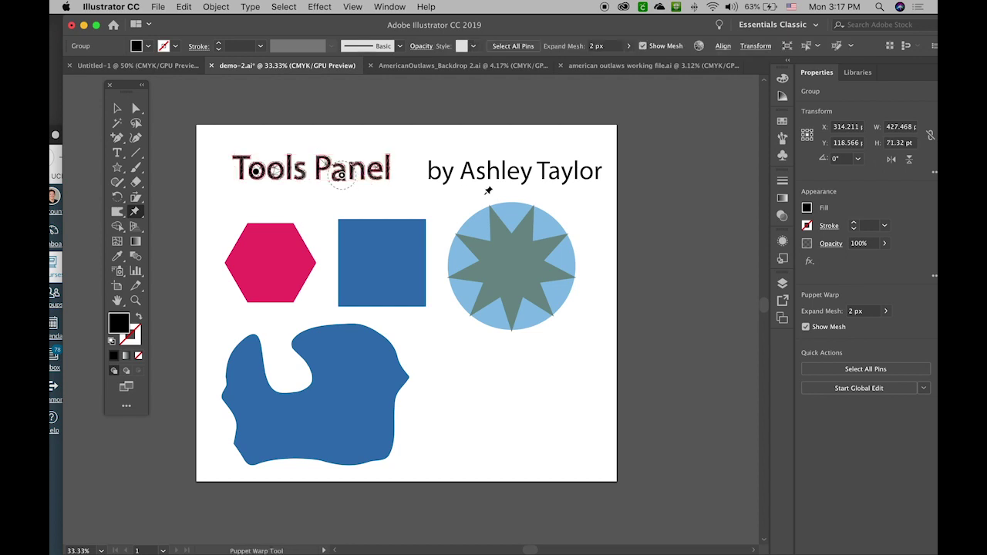
pyautogui.press('super+plus')
pyautogui.press('super+plus')
pyautogui.press('super+plus')
pyautogui.press('super+plus')
pyautogui.press('super+plus')
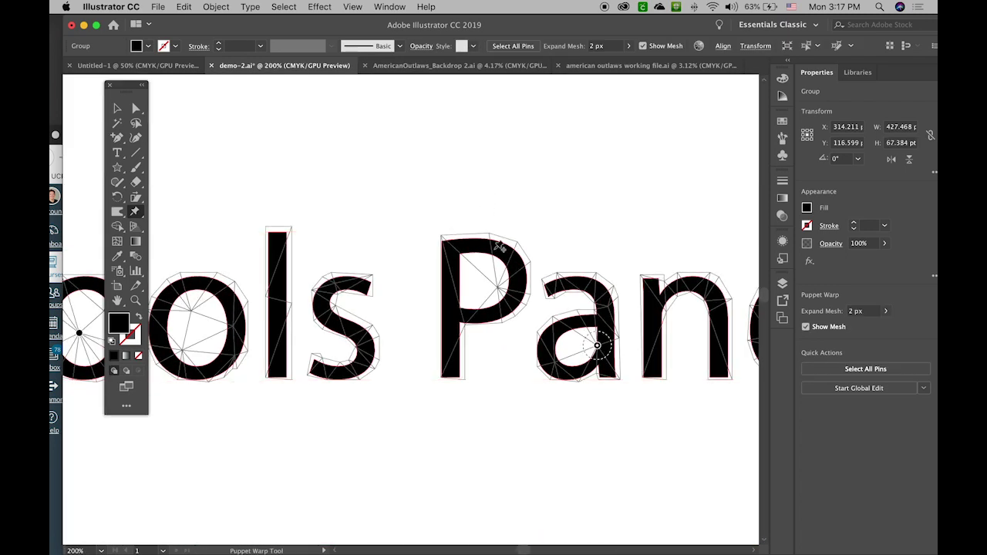
pyautogui.click(366, 343)
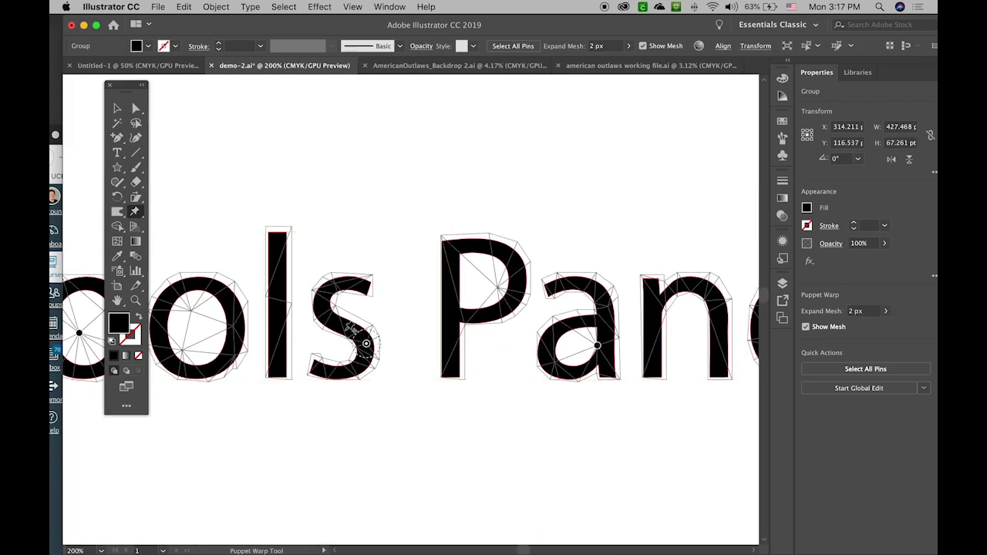
pyautogui.click(333, 322)
pyautogui.moveTo(333, 323); pyautogui.dragTo(360, 301)
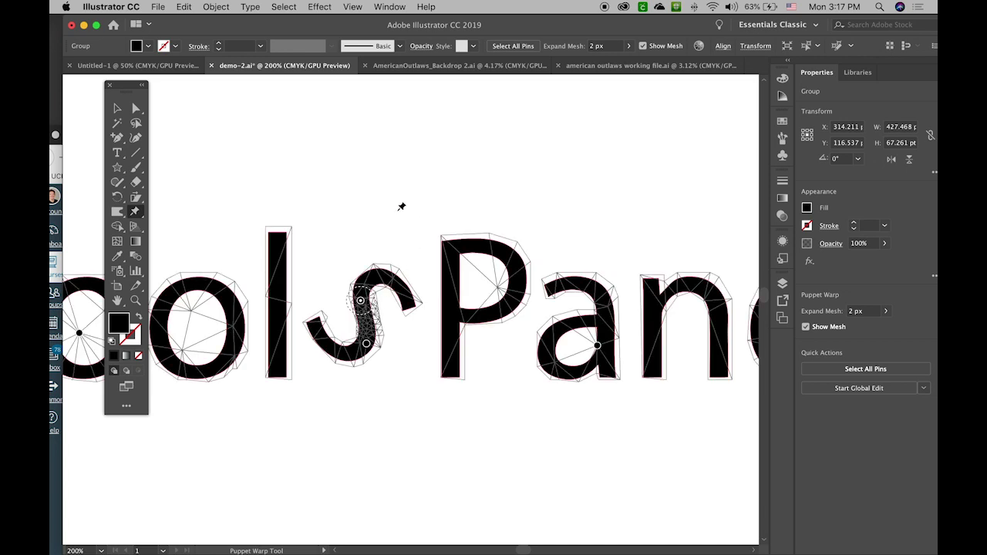
pyautogui.click(116, 108)
pyautogui.click(302, 144)
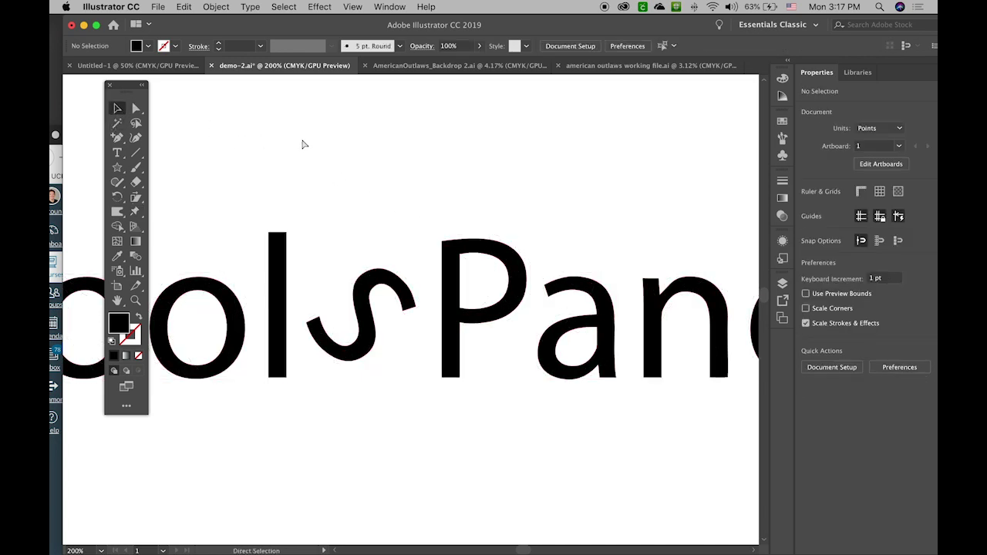
pyautogui.press('super+minus')
pyautogui.press('super+minus')
pyautogui.press('super+minus')
pyautogui.press('super+minus')
pyautogui.moveTo(411, 237); pyautogui.dragTo(319, 180)
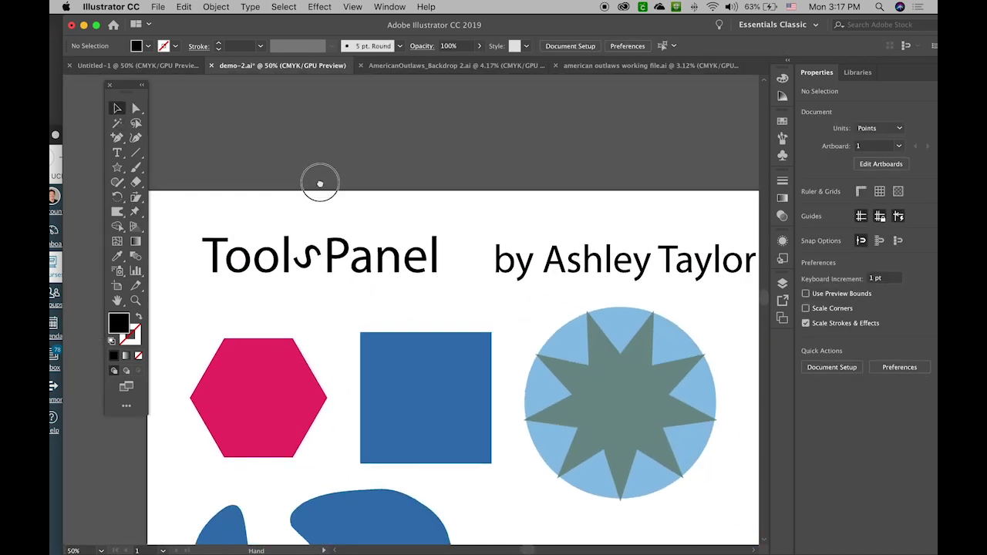
pyautogui.scroll(-5, 377, 233)
pyautogui.hscroll(3, 377, 233)
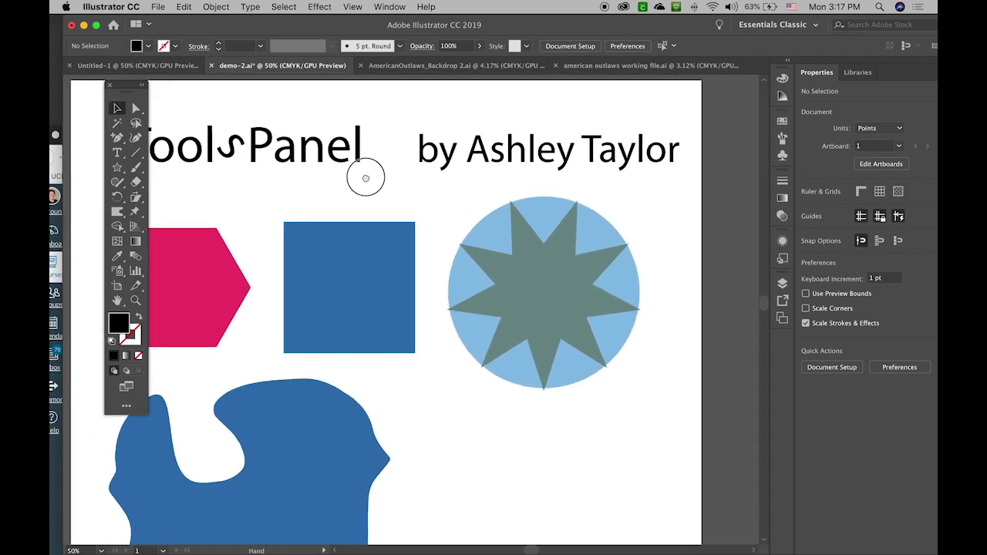
pyautogui.click(537, 294)
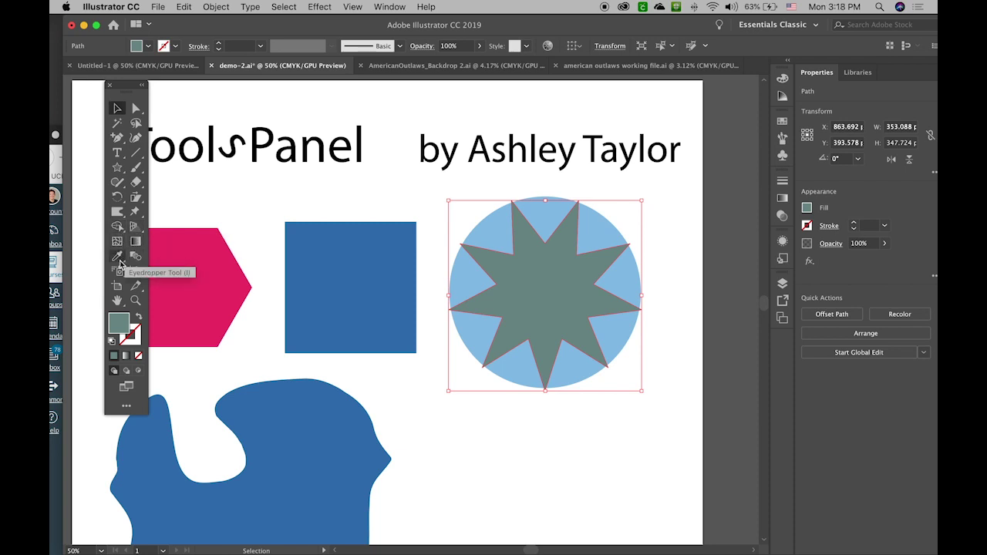
# - Sample the starburst's grey-green fill onto the blue square with the Eyedropper
pyautogui.click(118, 257)
pyautogui.press('v')
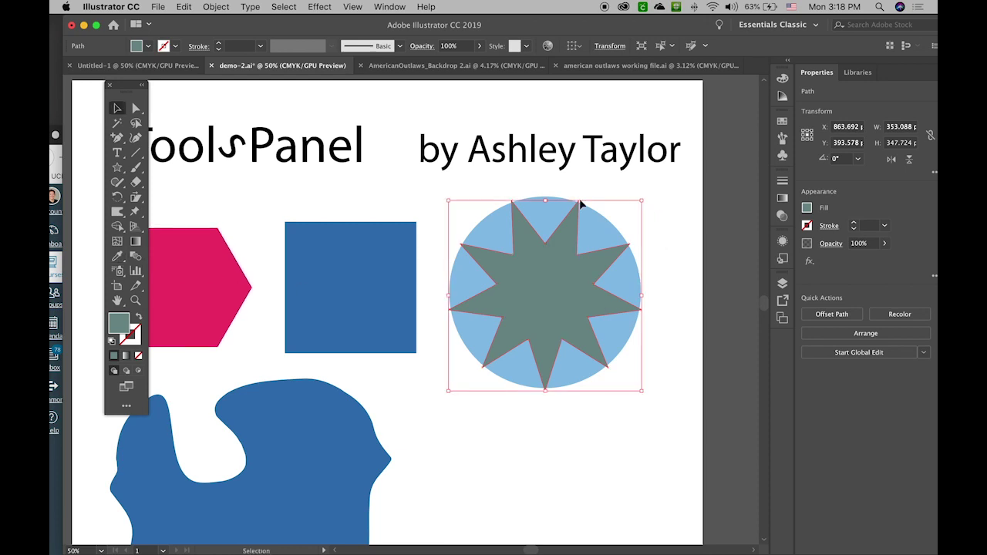
pyautogui.click(680, 423)
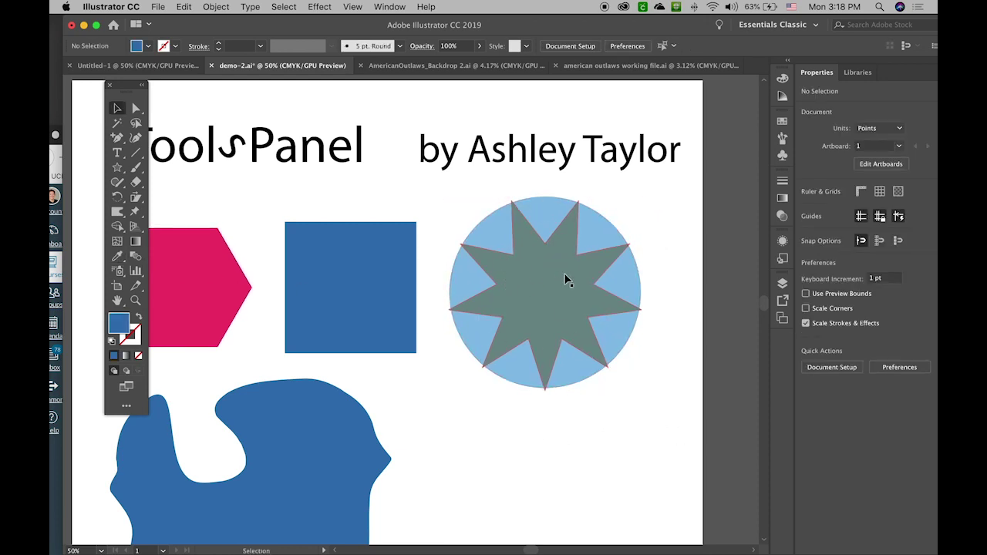
pyautogui.click(348, 255)
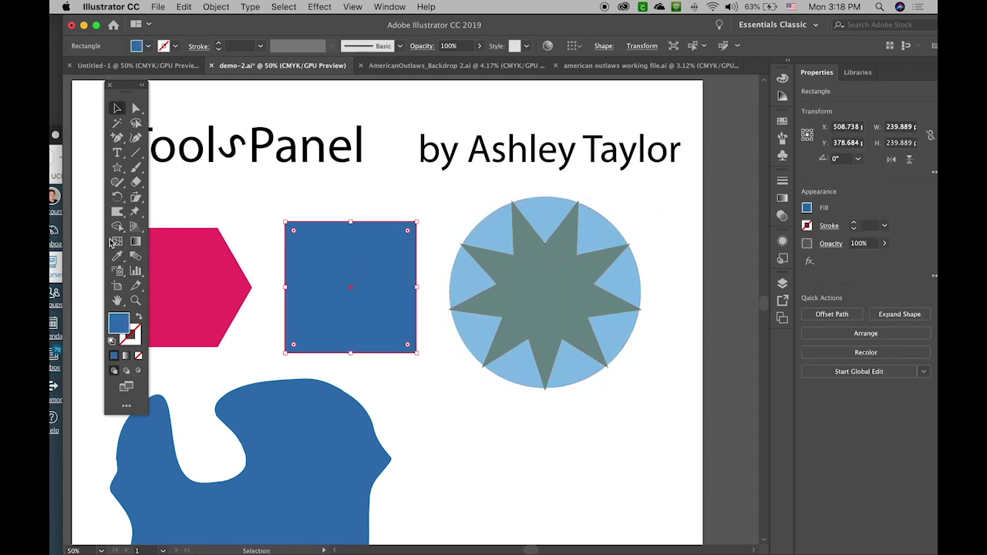
pyautogui.click(119, 259)
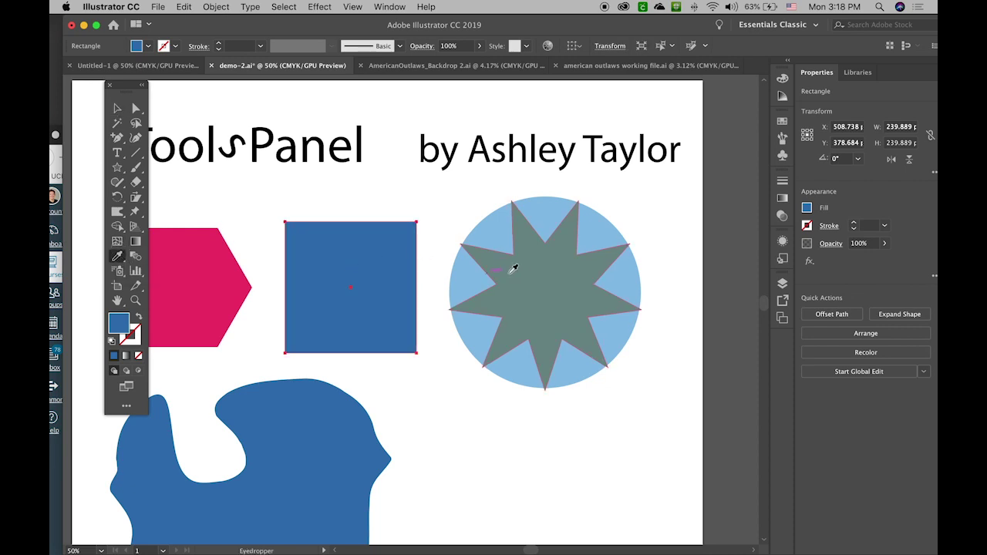
pyautogui.click(562, 271)
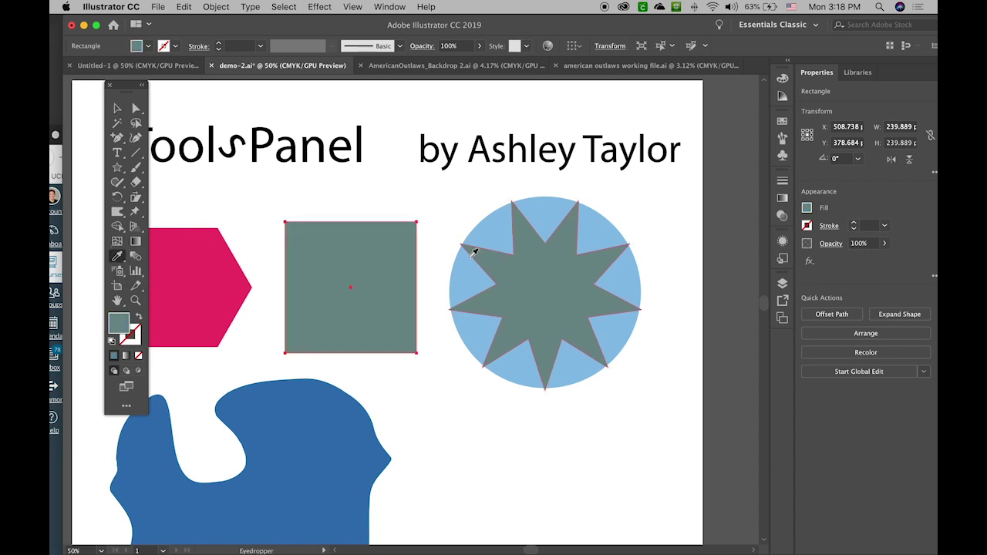
# - Duplicate the byline above itself and set the copy's font to Wask New
pyautogui.press('v')
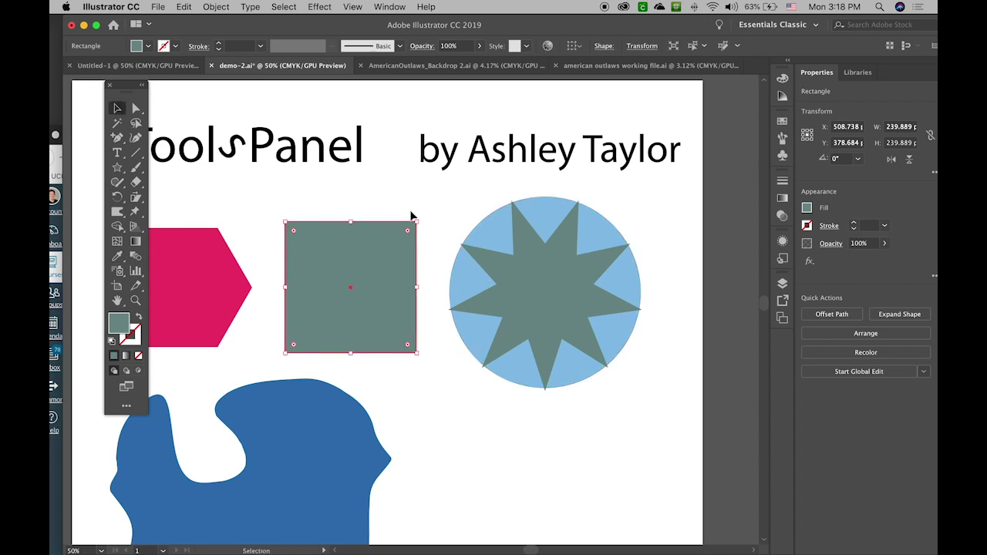
pyautogui.click(454, 164)
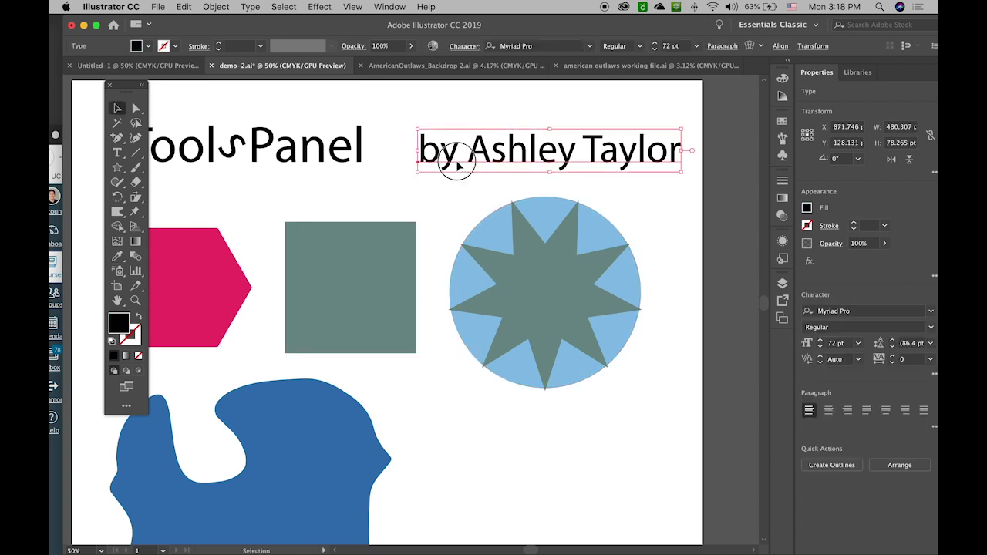
pyautogui.moveTo(452, 165); pyautogui.dragTo(452, 121)
pyautogui.click(539, 47)
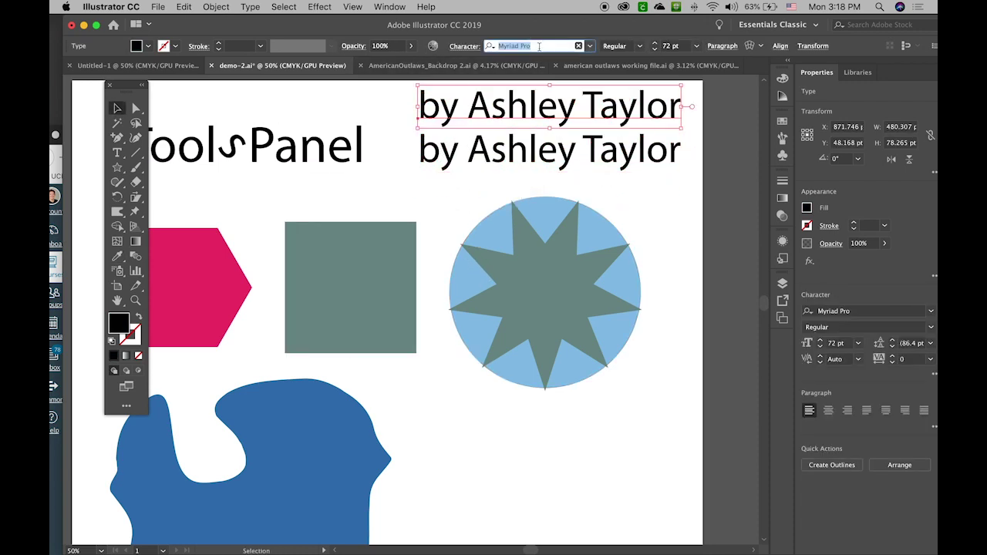
pyautogui.click(589, 47)
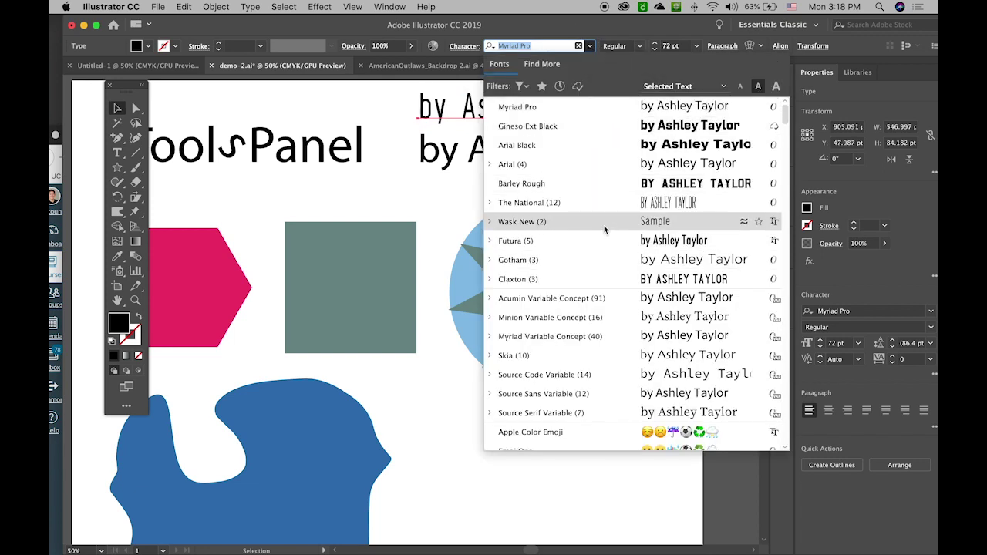
pyautogui.click(603, 225)
# - Eyedropper the Wask New style onto the original byline, delete the copy, and move it level with the title
pyautogui.click(286, 110)
pyautogui.click(507, 149)
pyautogui.click(117, 256)
pyautogui.click(486, 97)
pyautogui.press('v')
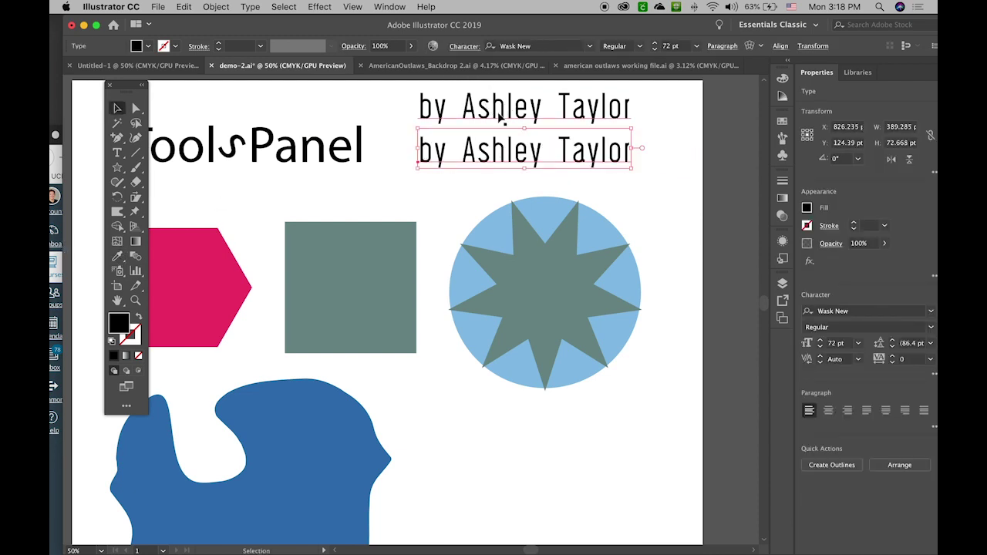
pyautogui.press('Delete')
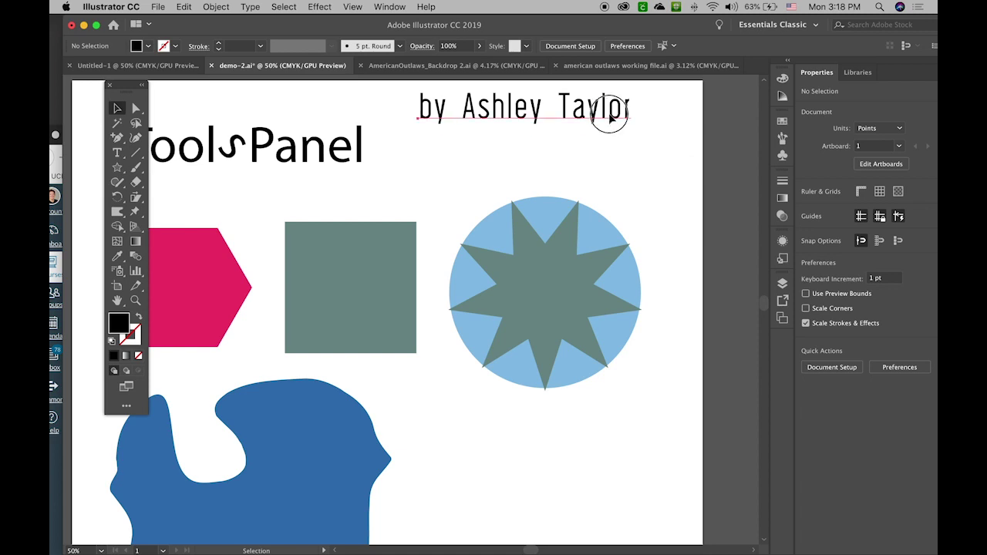
pyautogui.moveTo(610, 115); pyautogui.dragTo(612, 147)
pyautogui.click(657, 186)
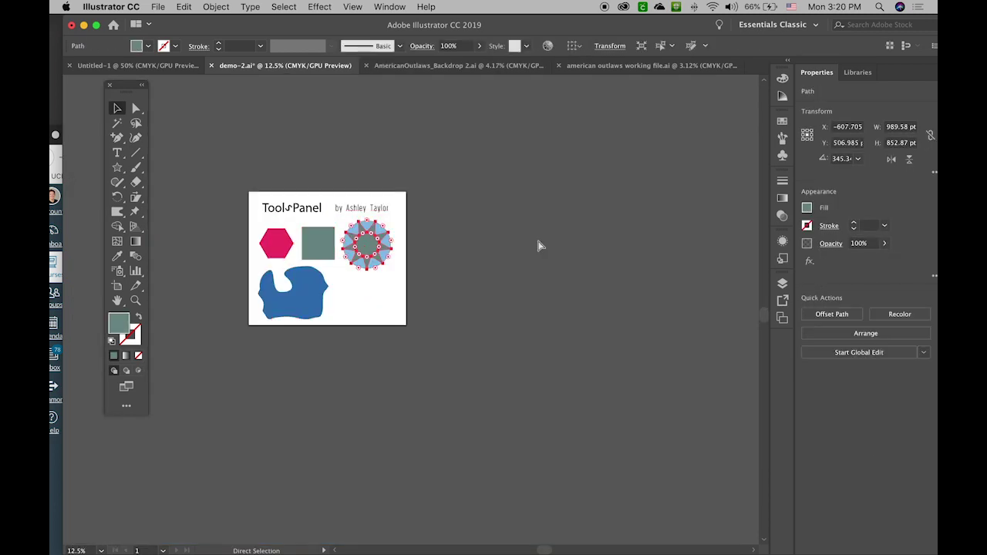
# - Add a new blank artboard beside Artboard 1
pyautogui.click(537, 237)
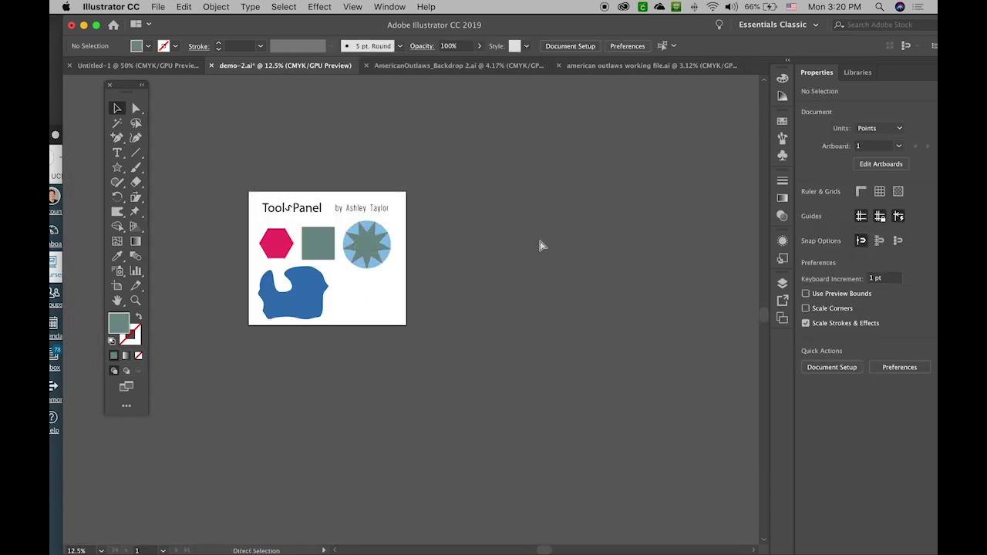
pyautogui.hscroll(-2, 440, 304)
pyautogui.scroll(1, 440, 304)
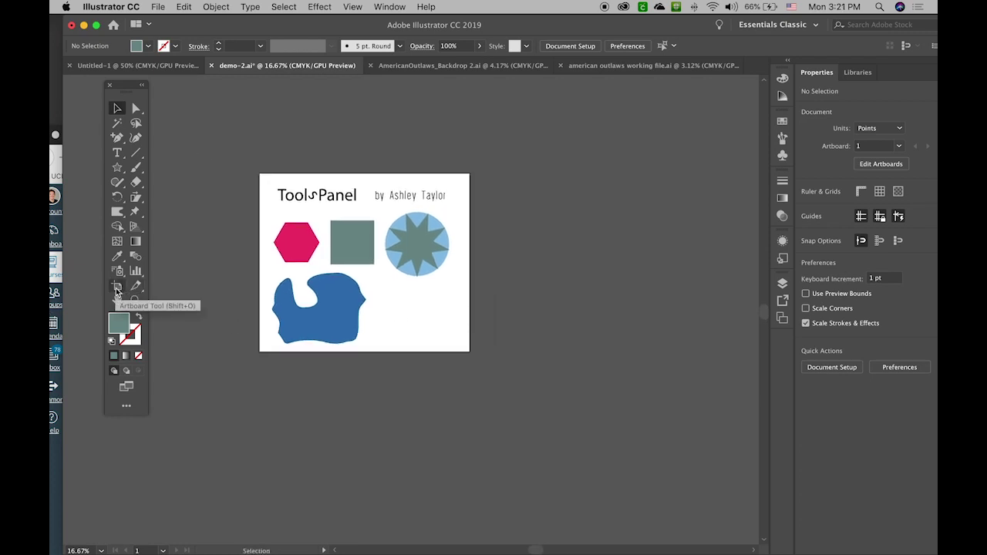
pyautogui.click(116, 290)
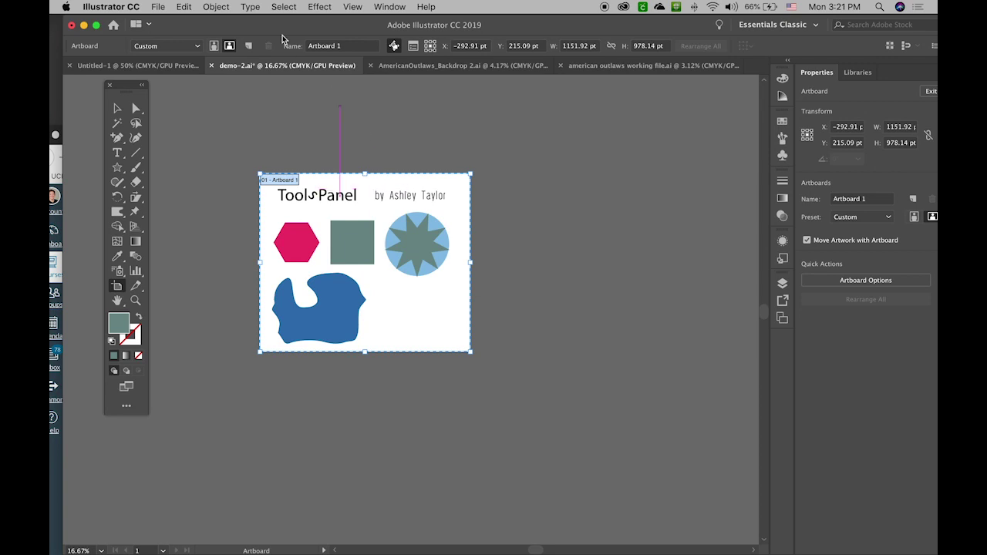
pyautogui.click(249, 48)
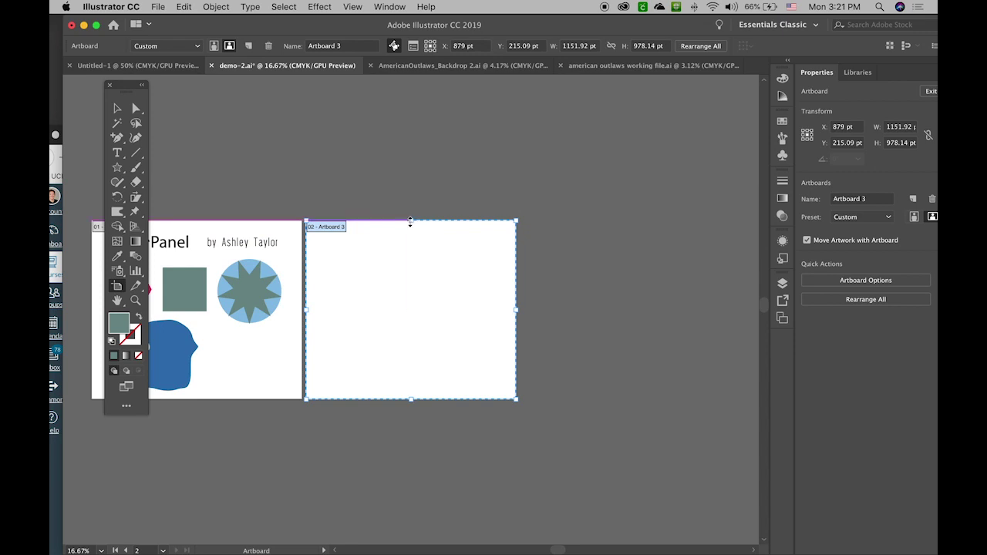
# - Alt-drag Artboard 1 downward to duplicate it with its artwork below the original
pyautogui.hscroll(-5, 329, 357)
pyautogui.scroll(-2, 540, 316)
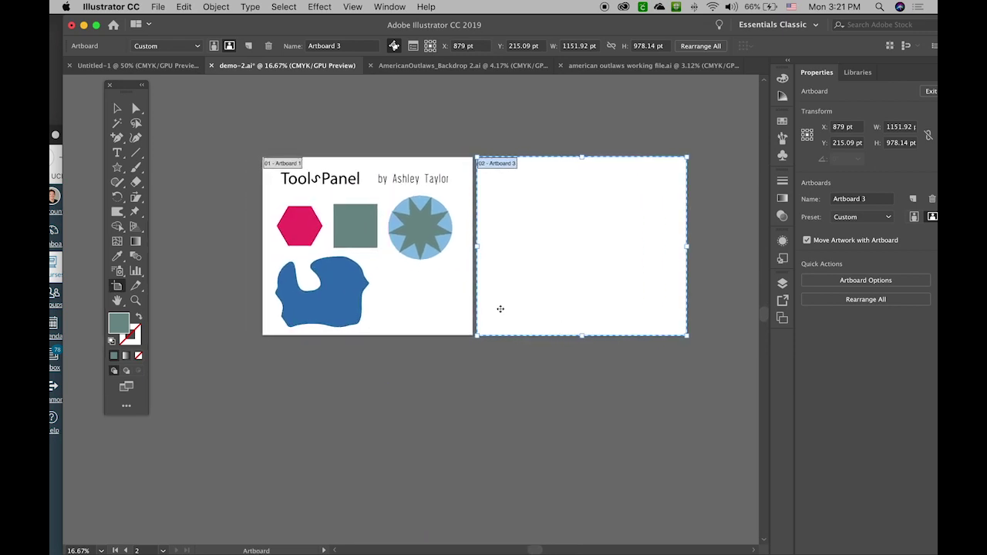
pyautogui.click(419, 296)
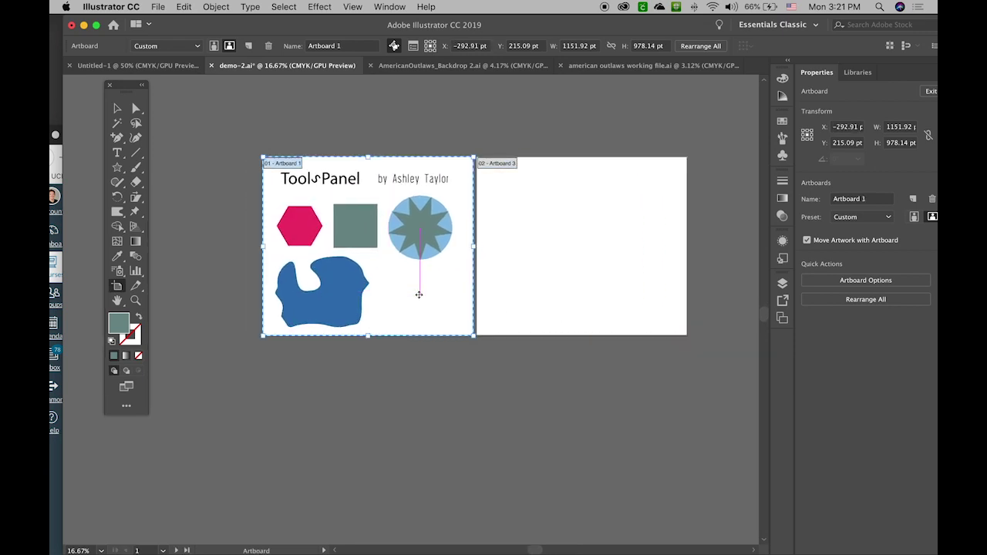
pyautogui.moveTo(418, 289); pyautogui.dragTo(416, 468)
pyautogui.press('Escape')
pyautogui.scroll(-3, 370, 257)
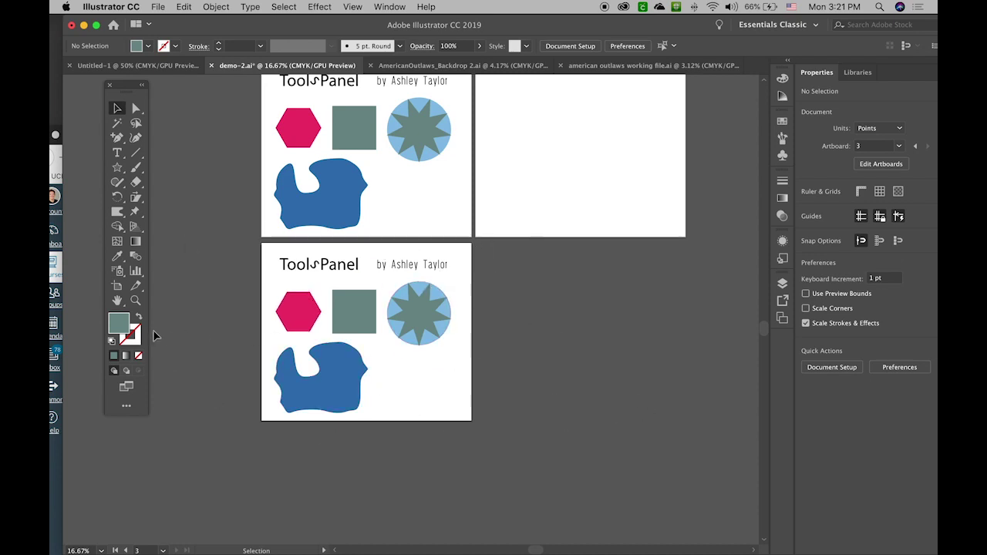
pyautogui.click(135, 285)
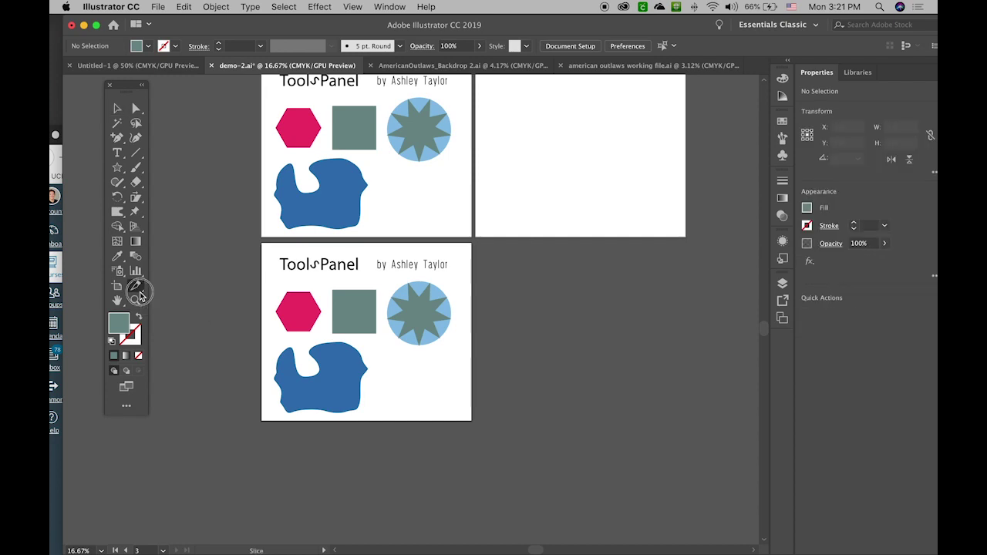
pyautogui.click(117, 301)
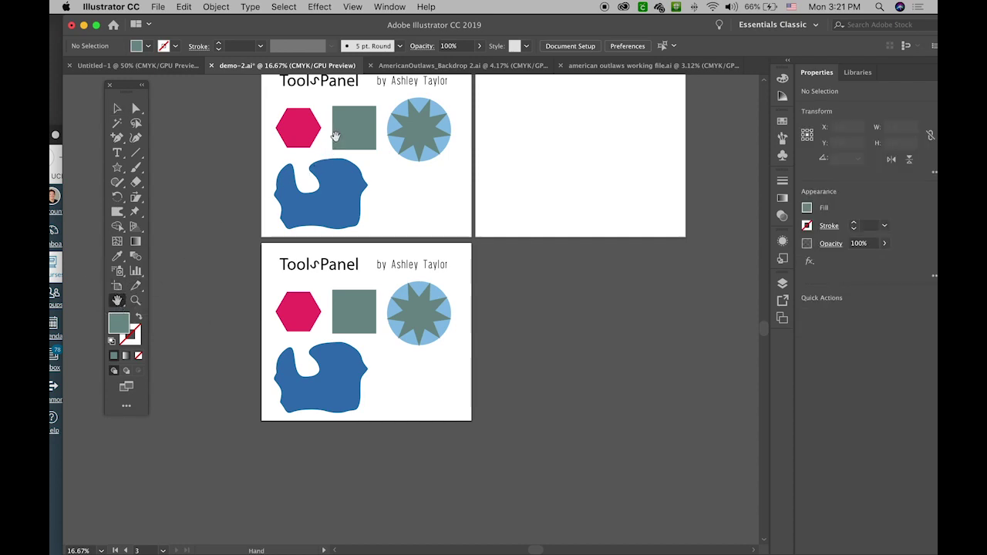
pyautogui.moveTo(335, 137); pyautogui.dragTo(325, 181)
pyautogui.moveTo(578, 192); pyautogui.dragTo(378, 307)
pyautogui.click(115, 302)
pyautogui.press('j')
pyautogui.click(135, 301)
pyautogui.click(288, 197)
pyautogui.click(549, 295)
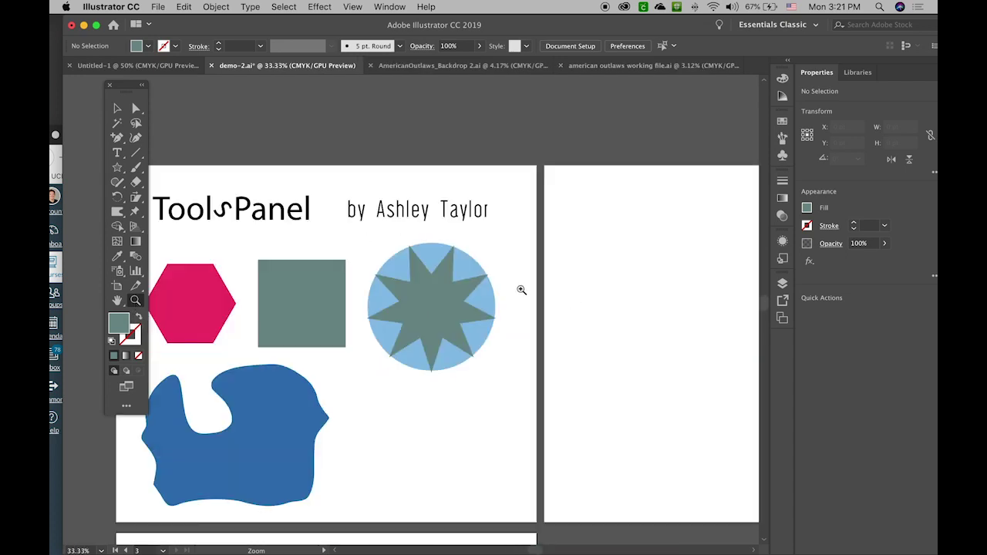
pyautogui.click(465, 264)
pyautogui.click(341, 329)
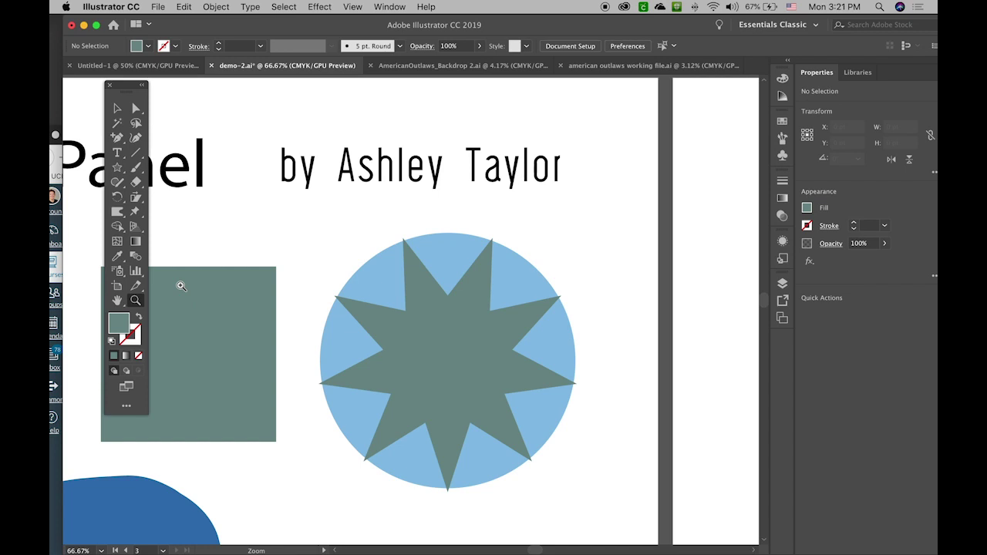
pyautogui.press('super+equal')
pyautogui.press('super+minus')
pyautogui.press('super+minus')
pyautogui.press('super+minus')
pyautogui.moveTo(300, 273); pyautogui.dragTo(372, 165)
pyautogui.scroll(-5, 428, 326)
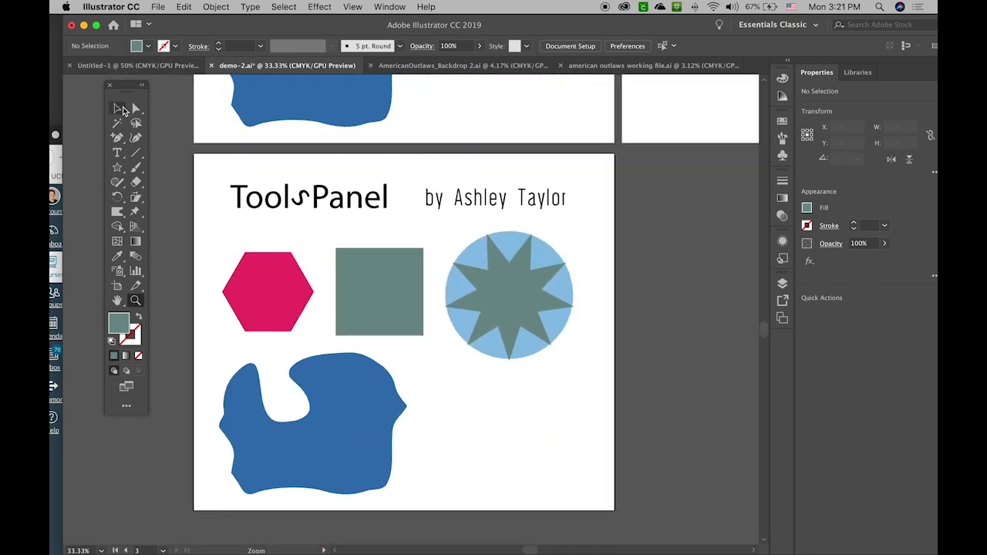
pyautogui.click(118, 108)
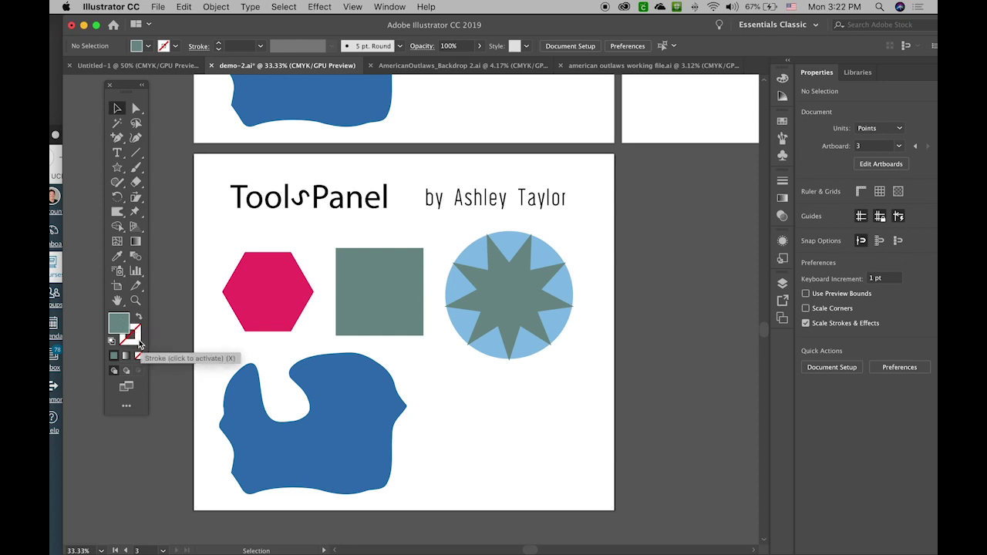
# - Zoom in on the copied hexagon and change its fill to darker crimson A02A52
pyautogui.click(242, 306)
pyautogui.press('super+1')
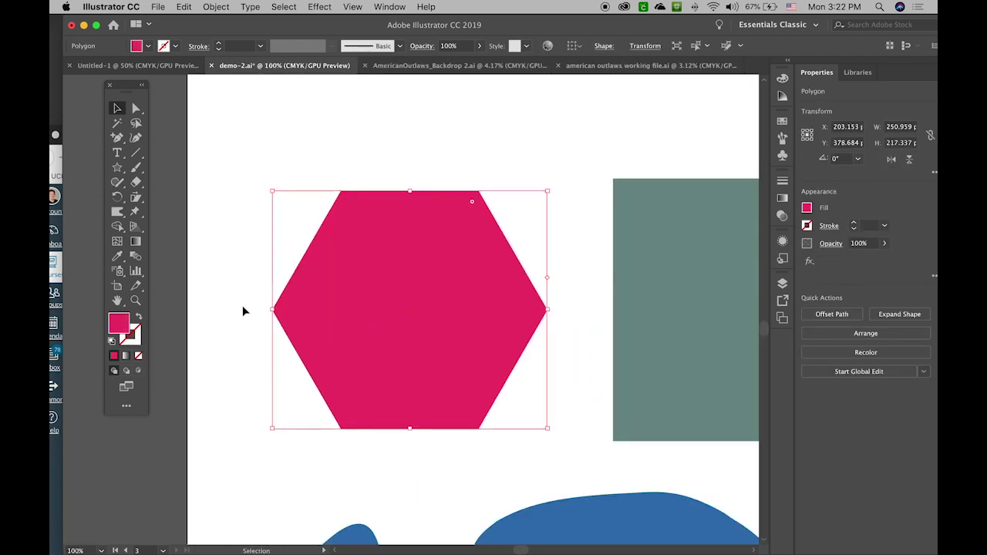
pyautogui.doubleClick(118, 324)
pyautogui.click(175, 168)
pyautogui.click(372, 117)
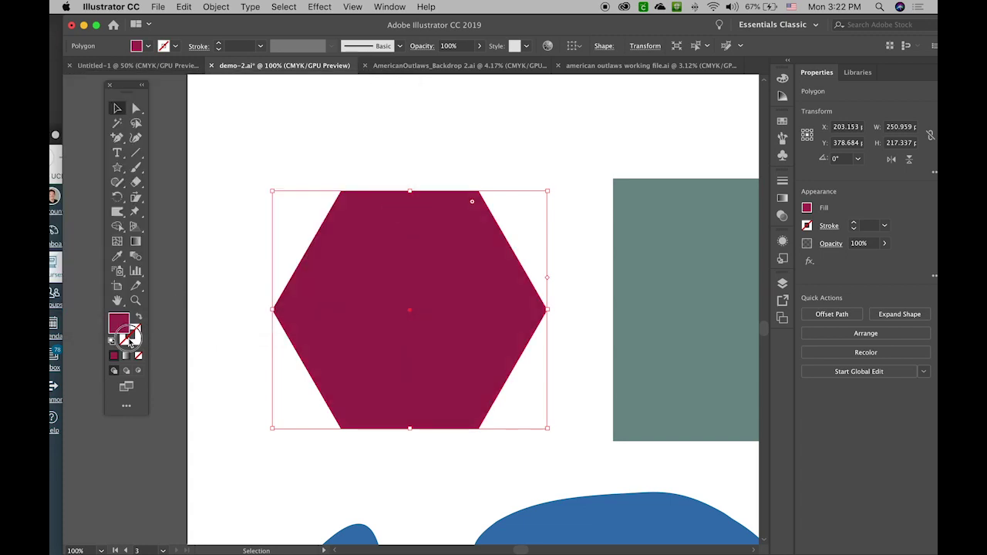
# - Try a dark purple 512534 stroke on the hexagon, then set its stroke to None
pyautogui.doubleClick(135, 334)
pyautogui.click(143, 218)
pyautogui.click(348, 123)
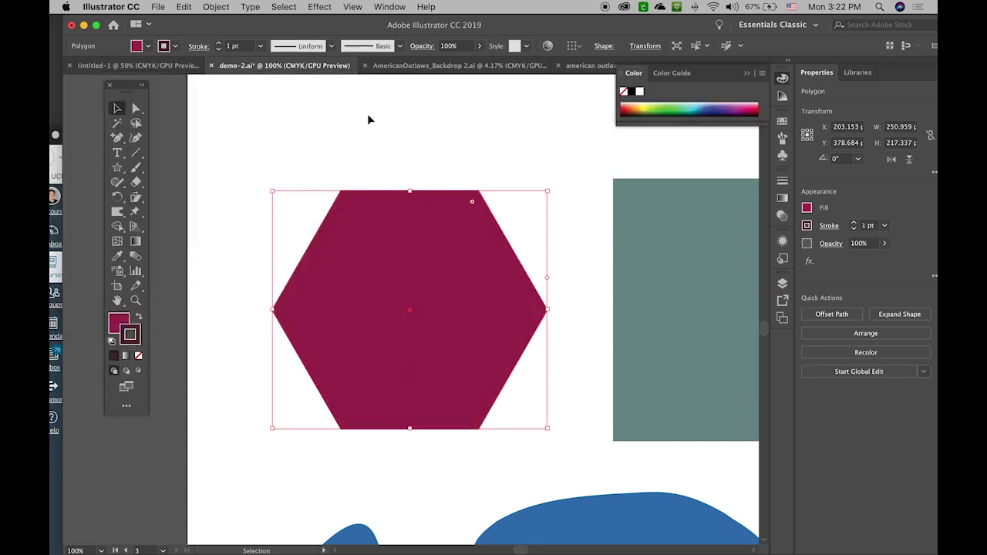
pyautogui.click(476, 150)
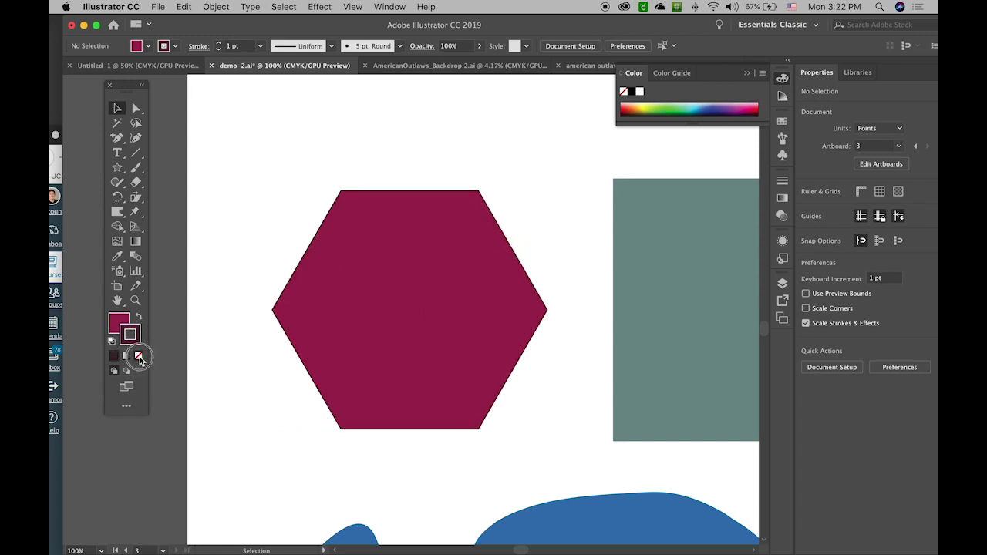
pyautogui.click(138, 357)
pyautogui.click(385, 276)
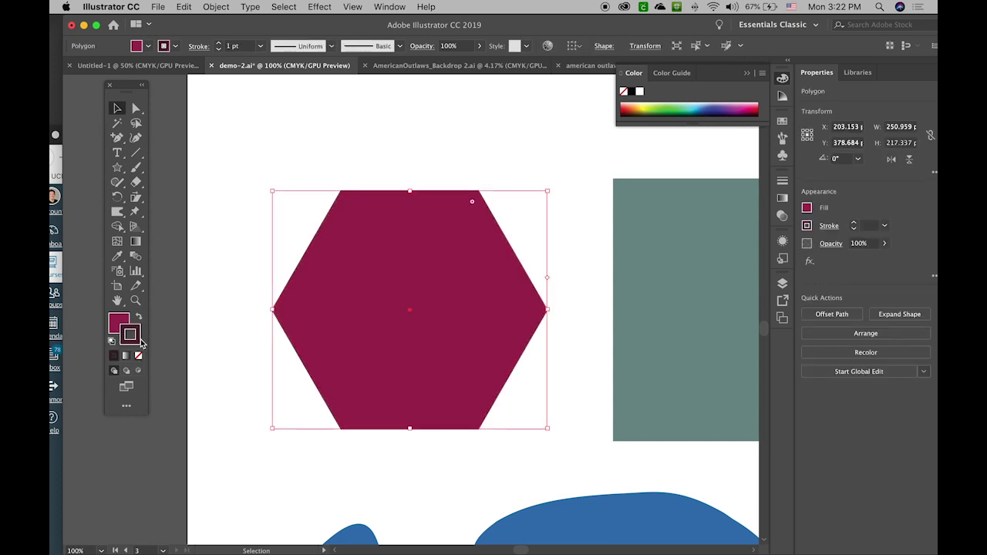
pyautogui.click(139, 356)
pyautogui.click(271, 90)
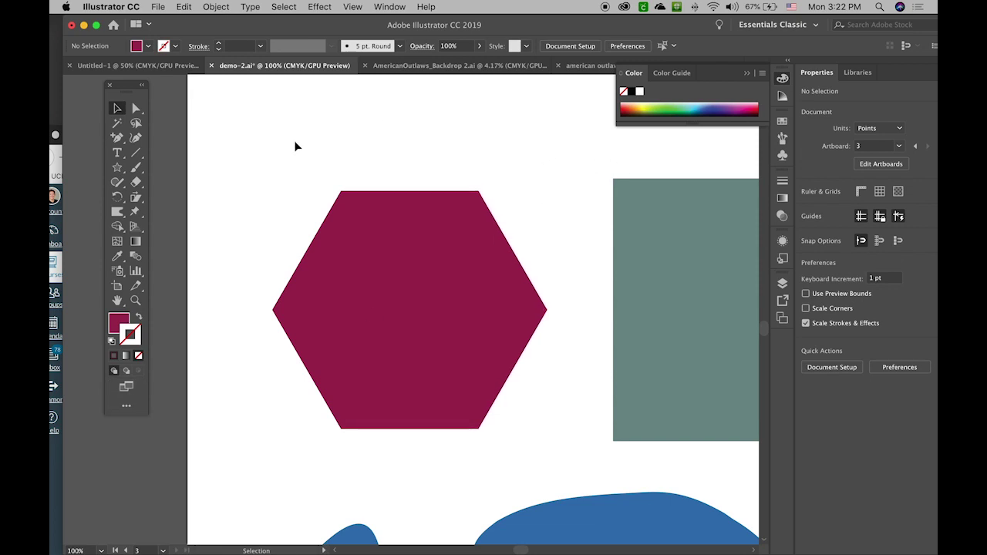
# - Pan and zoom out to compare the original and copied artboards' shapes
pyautogui.moveTo(598, 192); pyautogui.dragTo(454, 196)
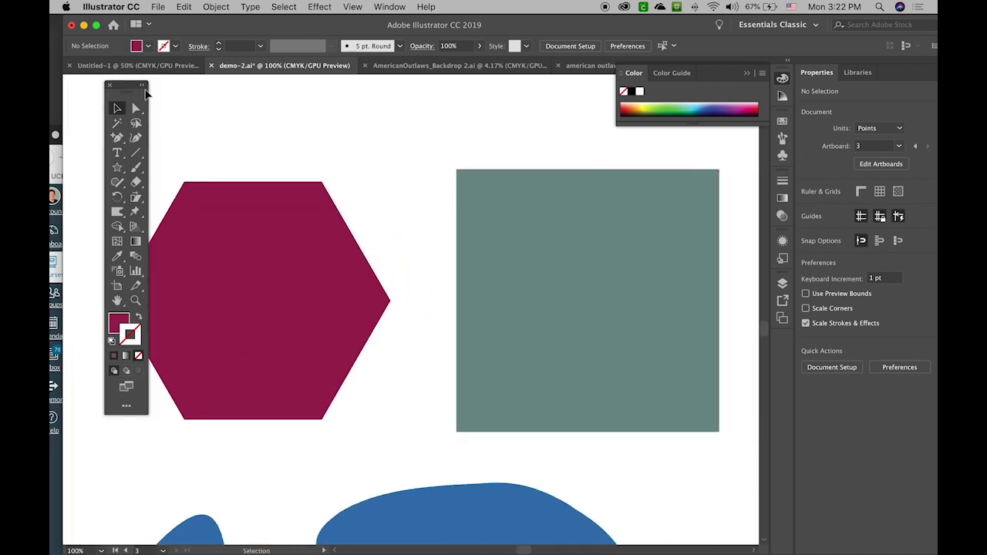
pyautogui.moveTo(310, 209); pyautogui.dragTo(362, 178)
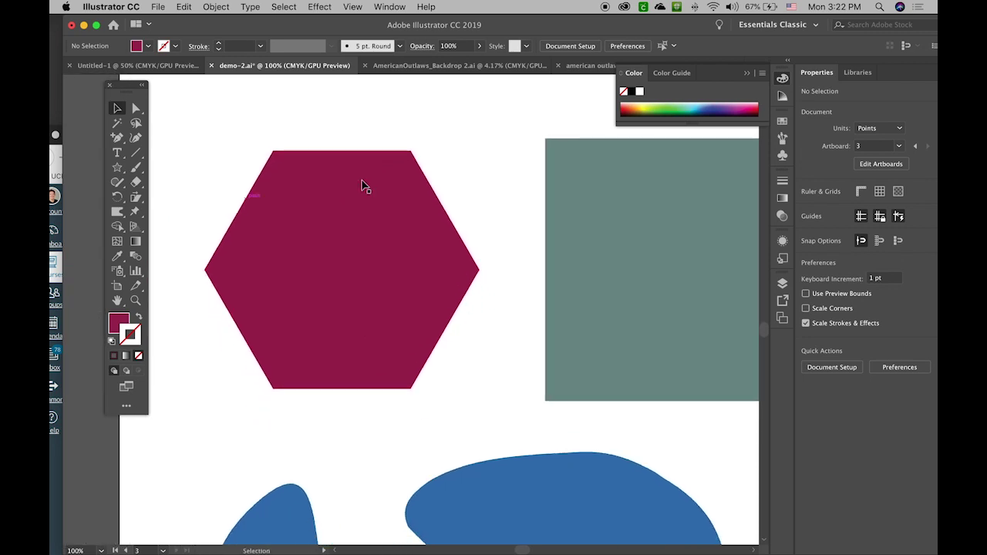
pyautogui.press('super+minus')
pyautogui.press('super+minus')
pyautogui.press('super+minus')
pyautogui.press('super+minus')
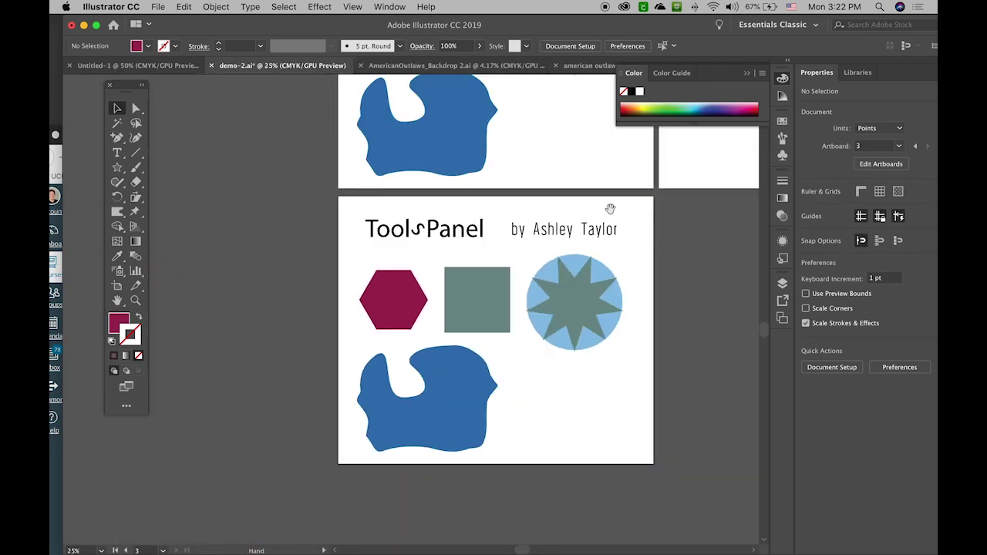
pyautogui.moveTo(610, 210); pyautogui.dragTo(501, 287)
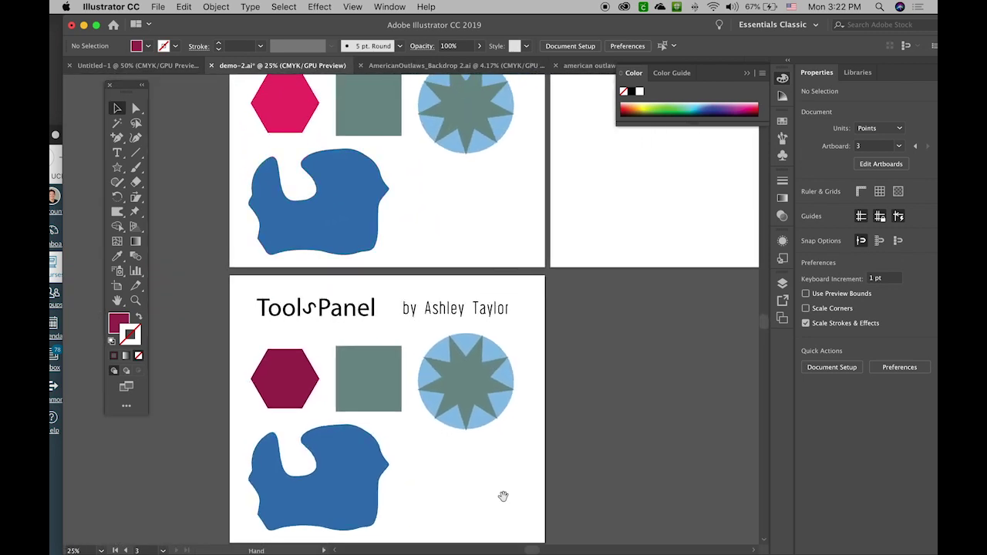
pyautogui.moveTo(500, 488); pyautogui.dragTo(517, 421)
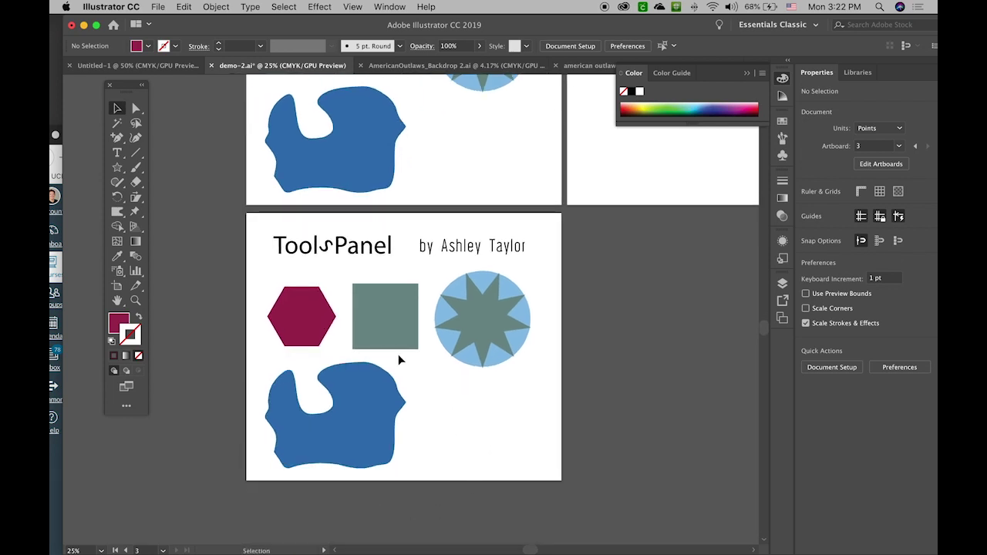
pyautogui.press('space')
pyautogui.moveTo(518, 226); pyautogui.dragTo(546, 315)
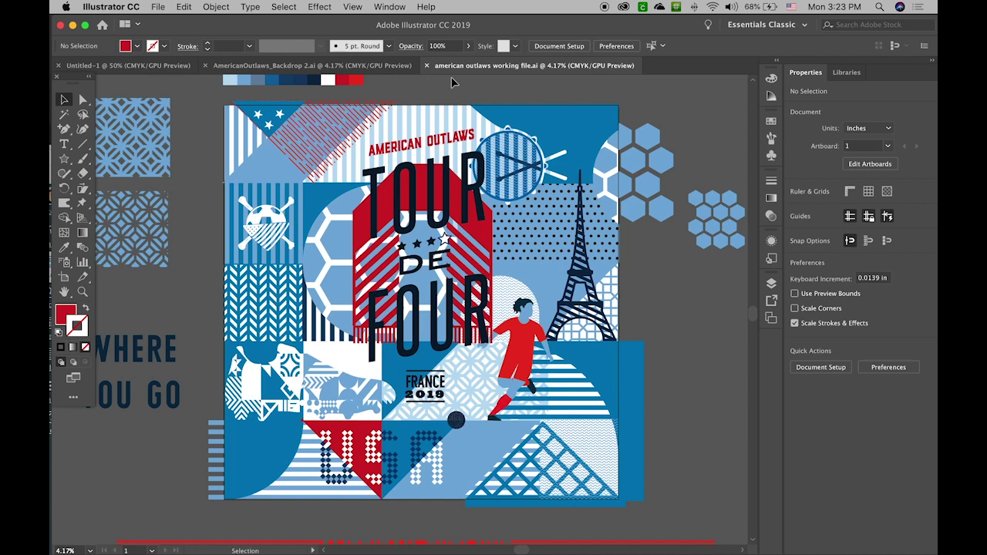
pyautogui.scroll(4, 435, 178)
pyautogui.hscroll(-3, 436, 177)
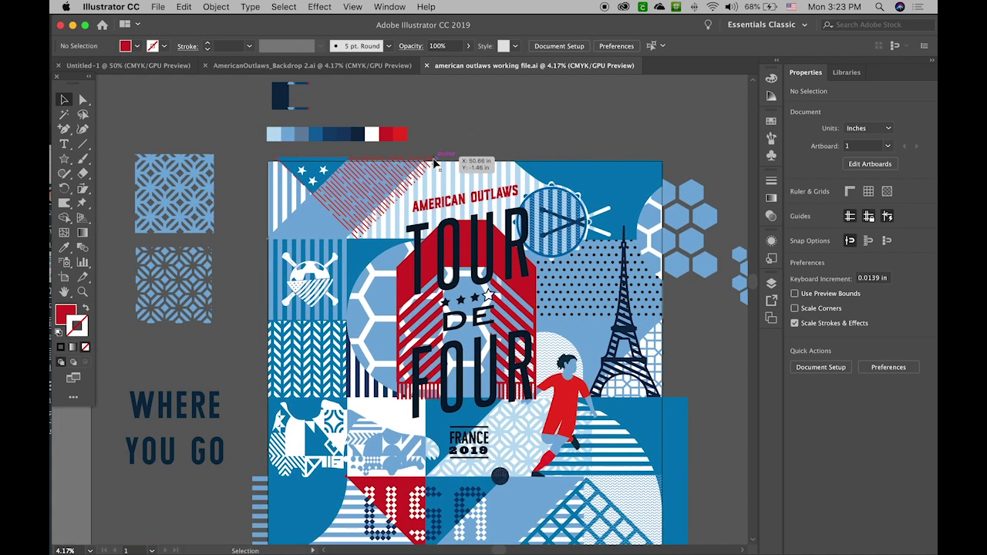
pyautogui.scroll(-8, 536, 208)
pyautogui.hscroll(5, 536, 208)
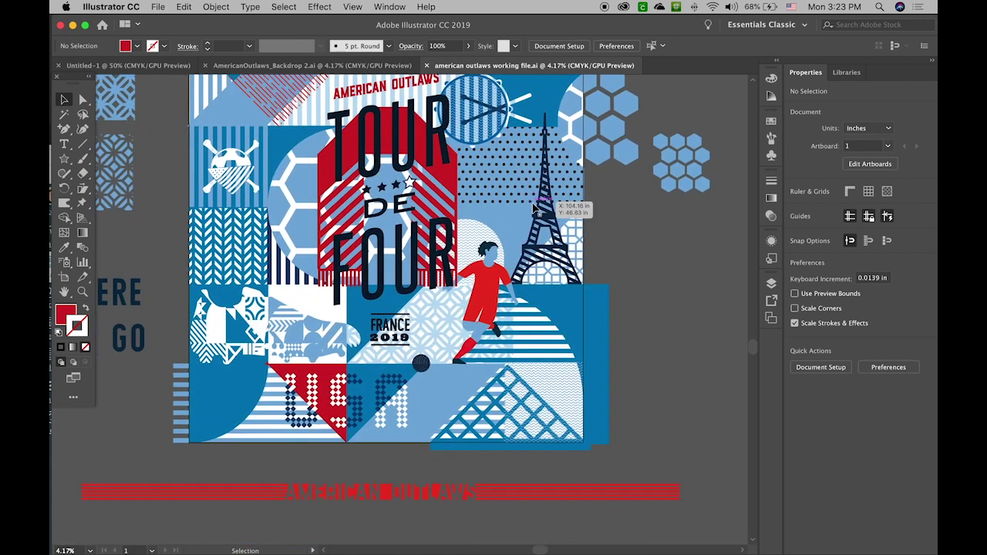
pyautogui.scroll(5, 536, 208)
pyautogui.hscroll(-1, 536, 209)
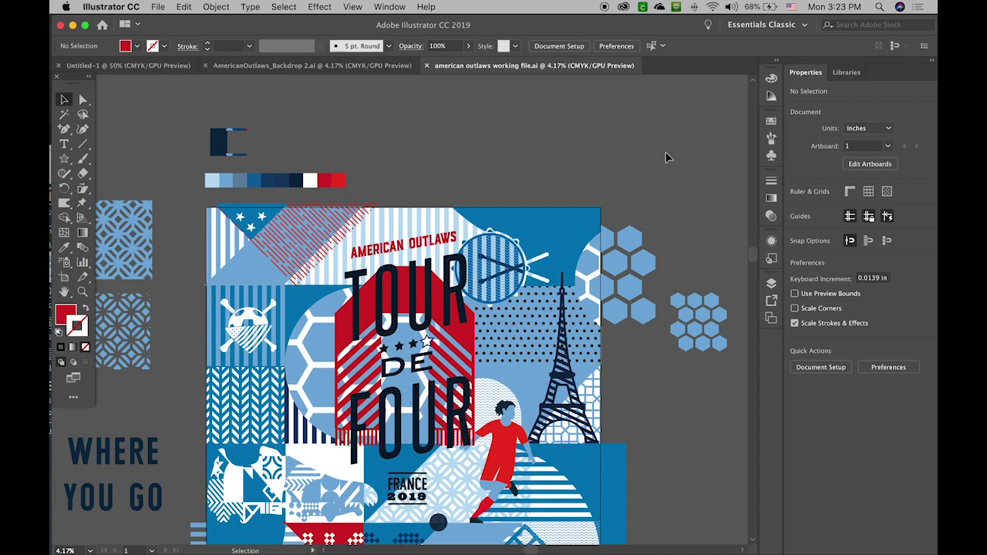
pyautogui.scroll(-5, 187, 484)
pyautogui.hscroll(-2, 186, 484)
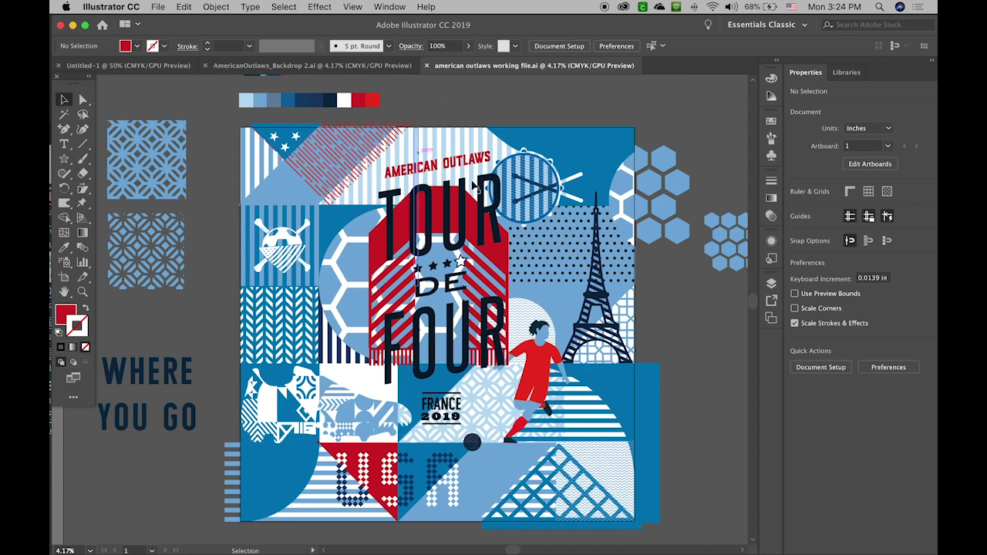
pyautogui.scroll(-5, 518, 216)
pyautogui.scroll(2, 617, 300)
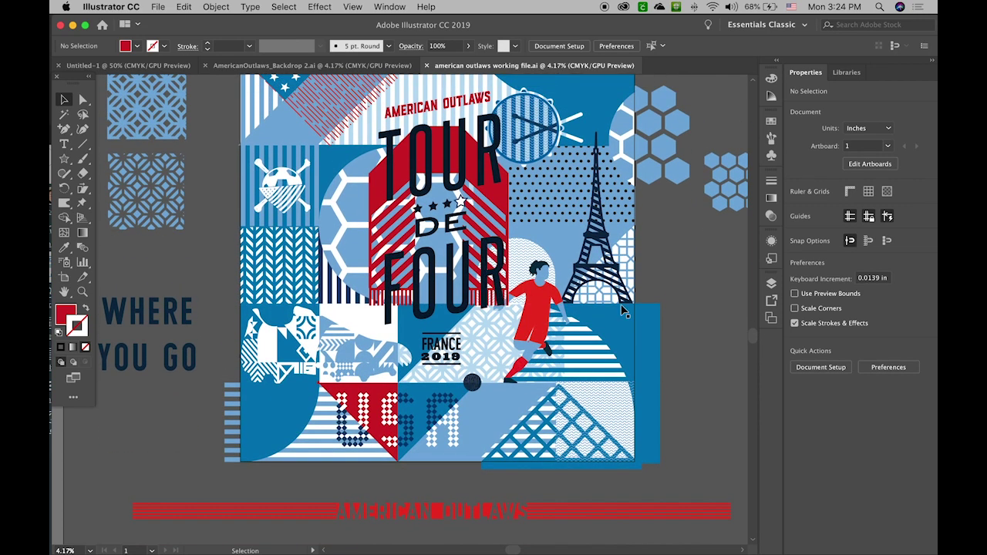
pyautogui.hscroll(3, 676, 272)
pyautogui.scroll(2, 675, 272)
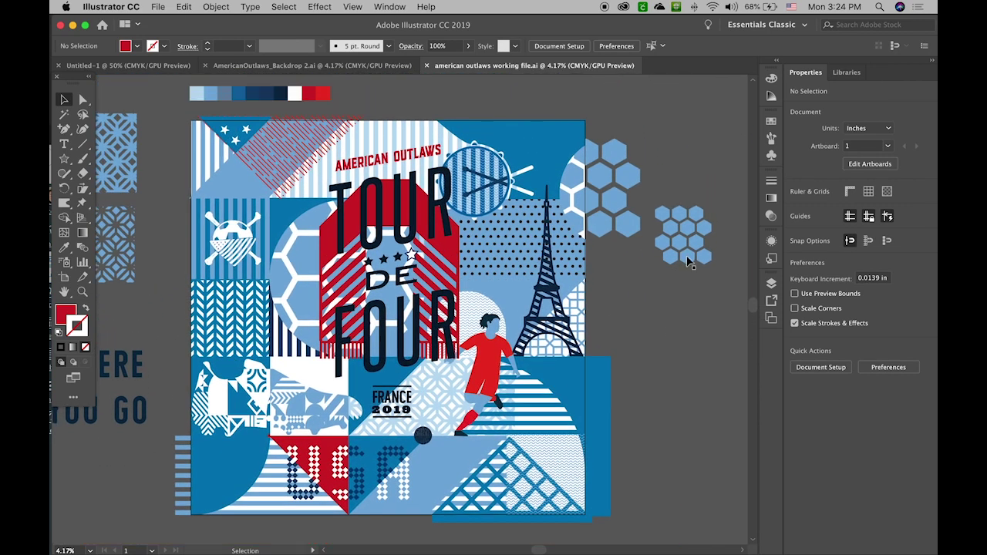